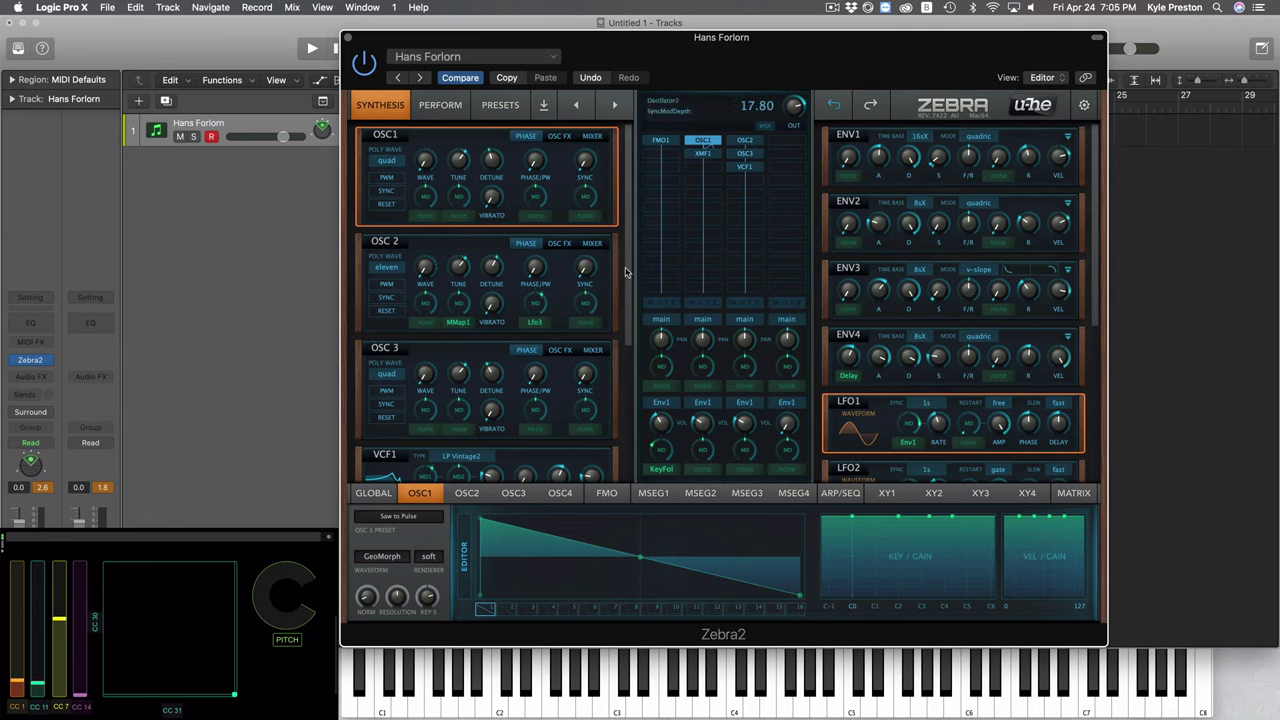
# Load 'Kyle Crestfallen' from the User presets folder and go back to the SYNTHESIS page
pyautogui.scroll(-1, 628, 292)
pyautogui.scroll(-5, 628, 292)
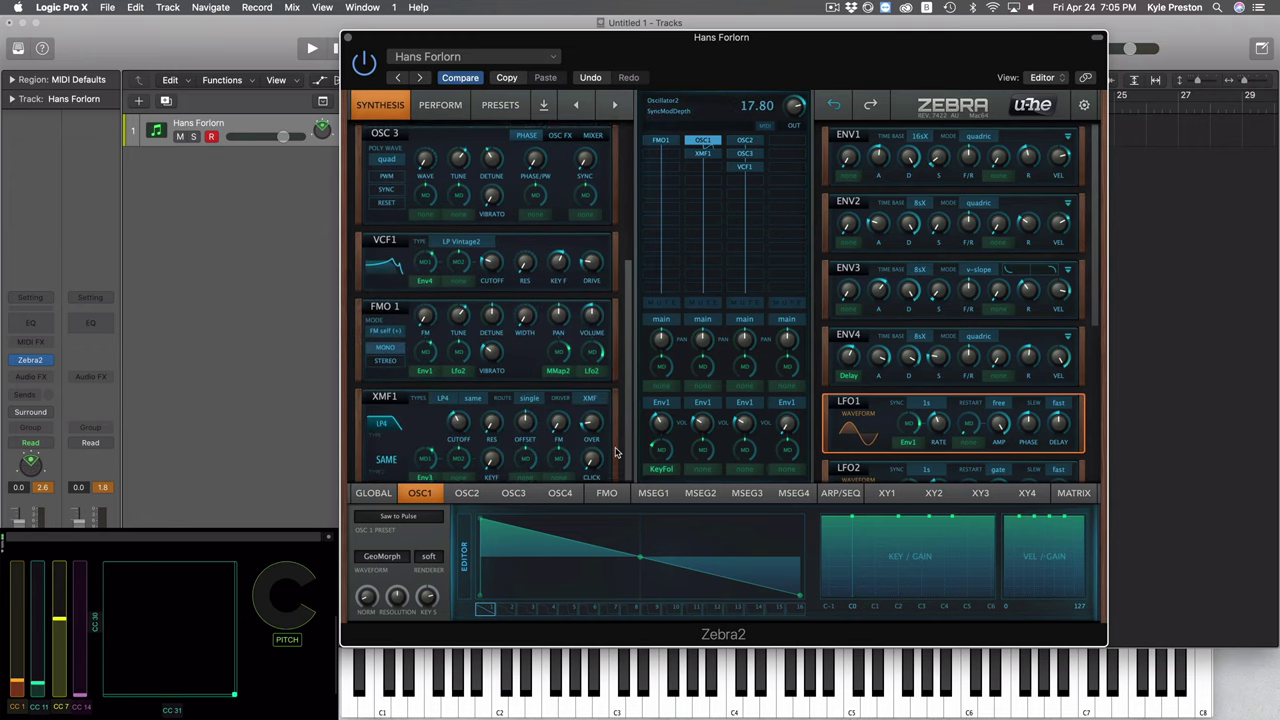
pyautogui.scroll(5, 620, 365)
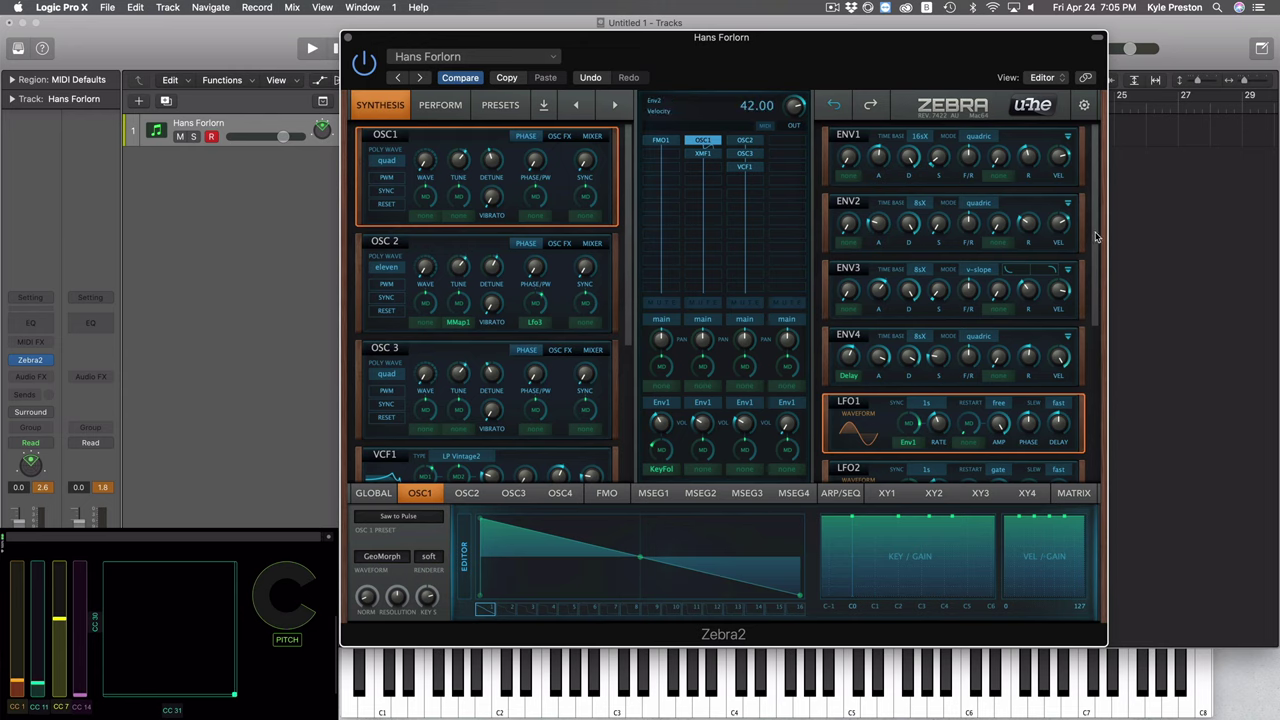
pyautogui.scroll(-1, 1095, 273)
pyautogui.moveTo(1095, 273); pyautogui.dragTo(1098, 197)
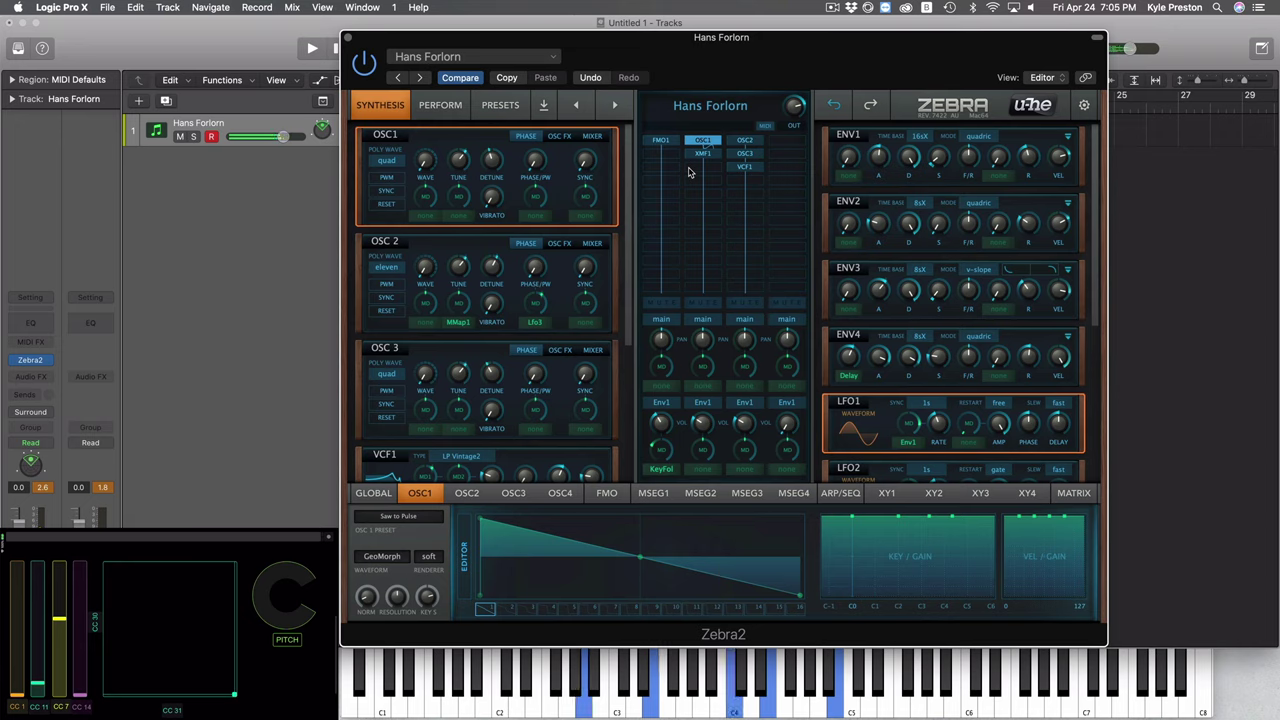
pyautogui.click(505, 103)
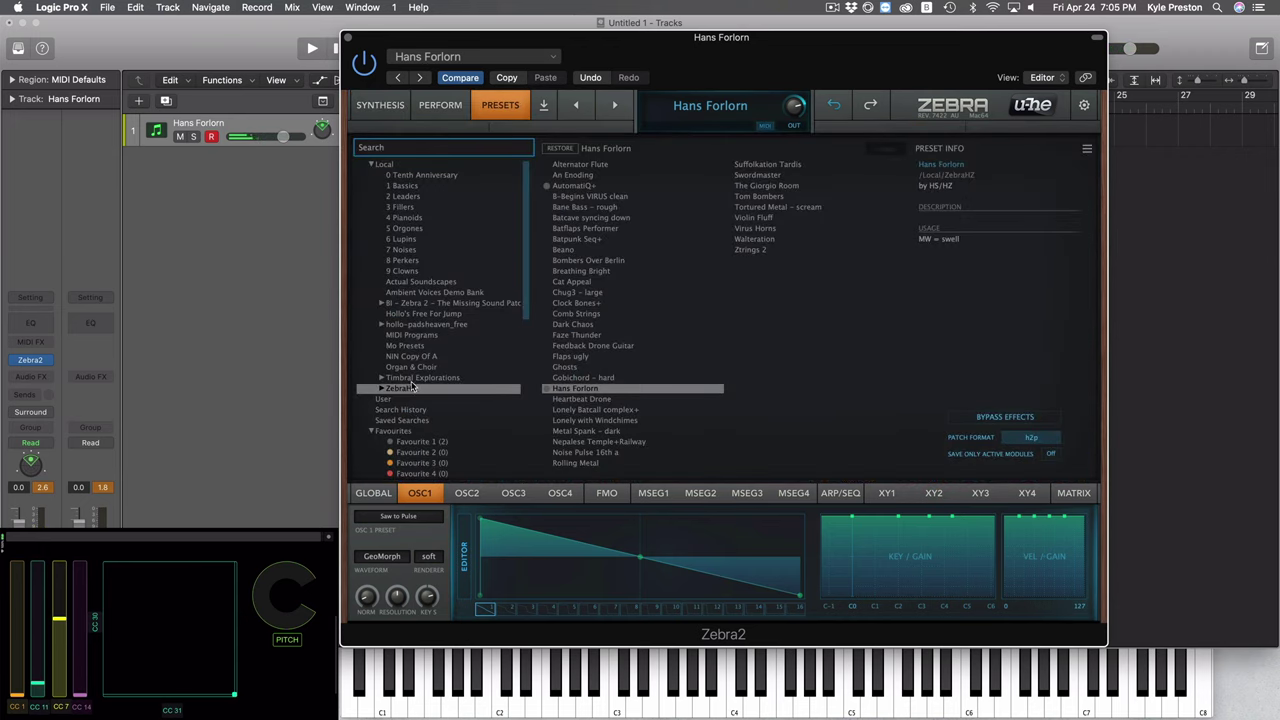
pyautogui.moveTo(436, 387); pyautogui.dragTo(386, 399)
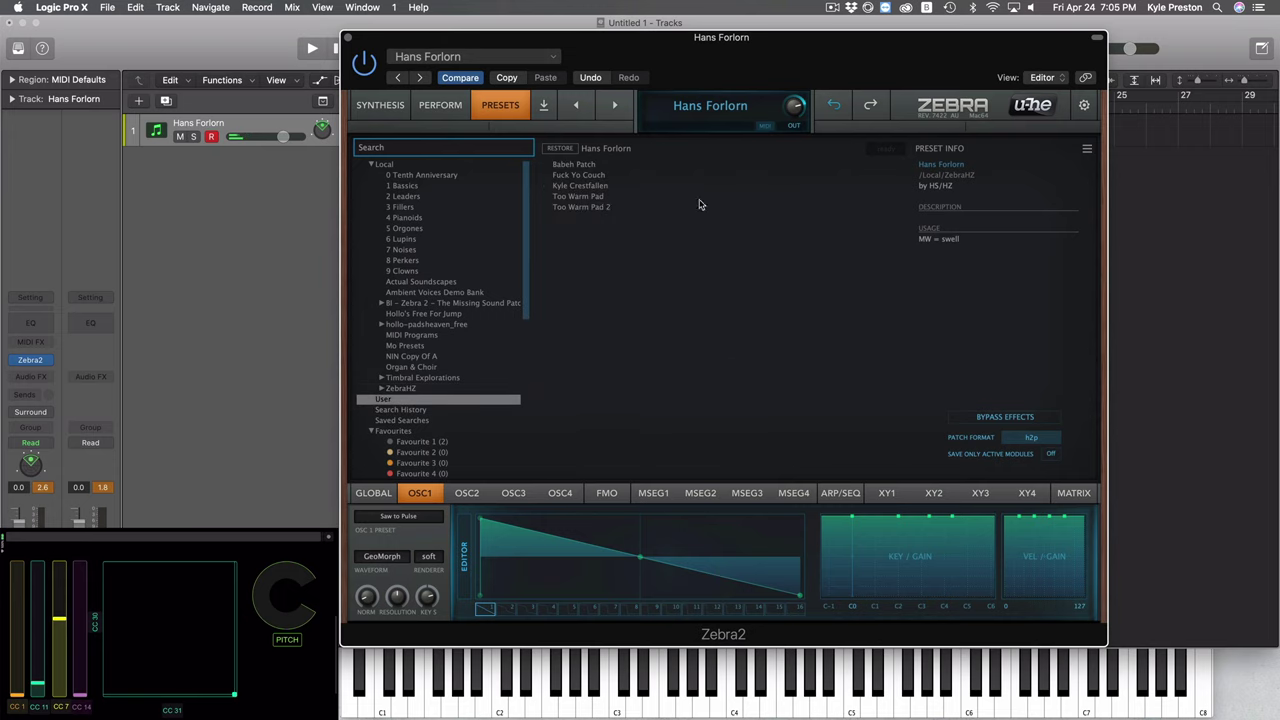
pyautogui.click(580, 186)
pyautogui.click(368, 104)
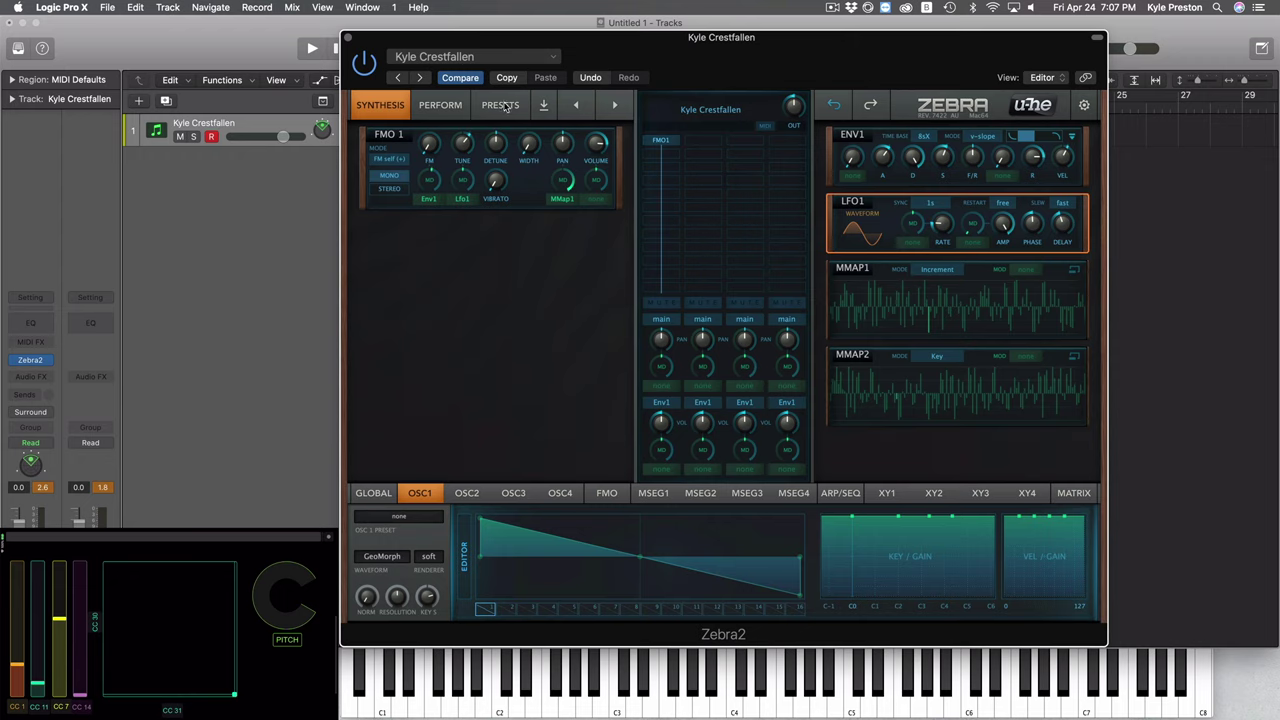
# Pick init from the patch-name menu so the patch becomes 'initialize'
pyautogui.click(704, 119)
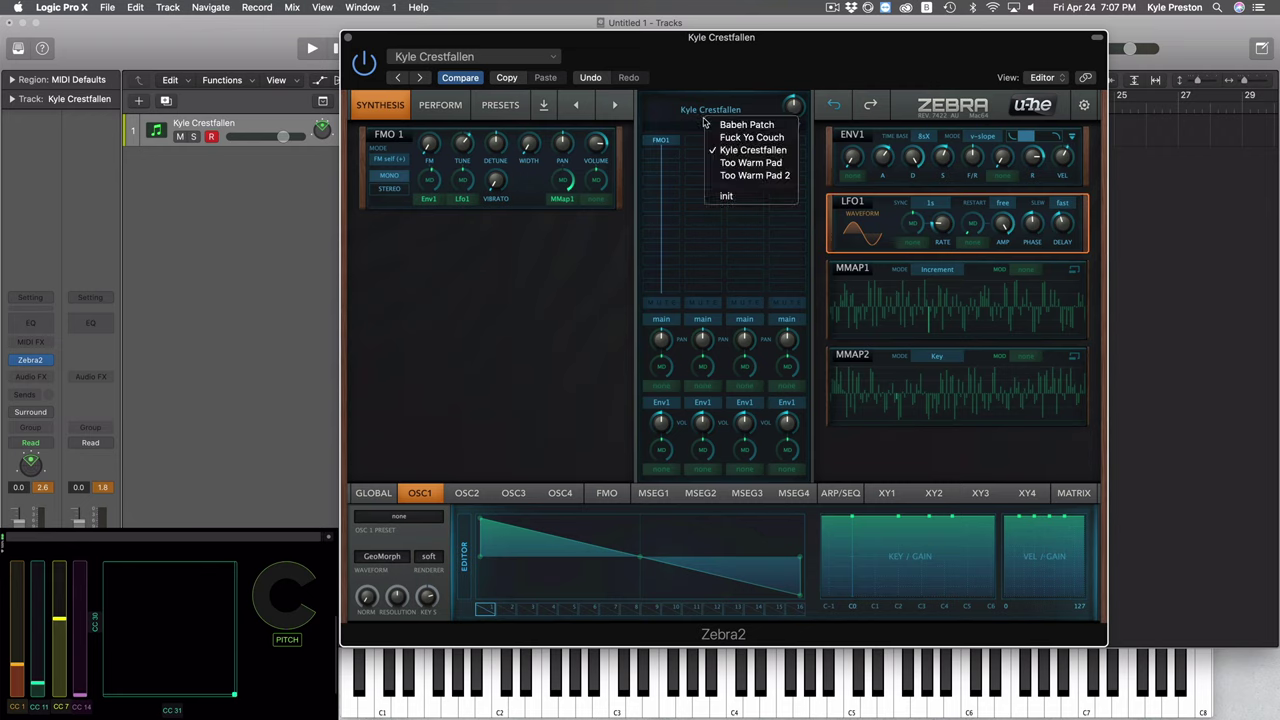
pyautogui.click(745, 196)
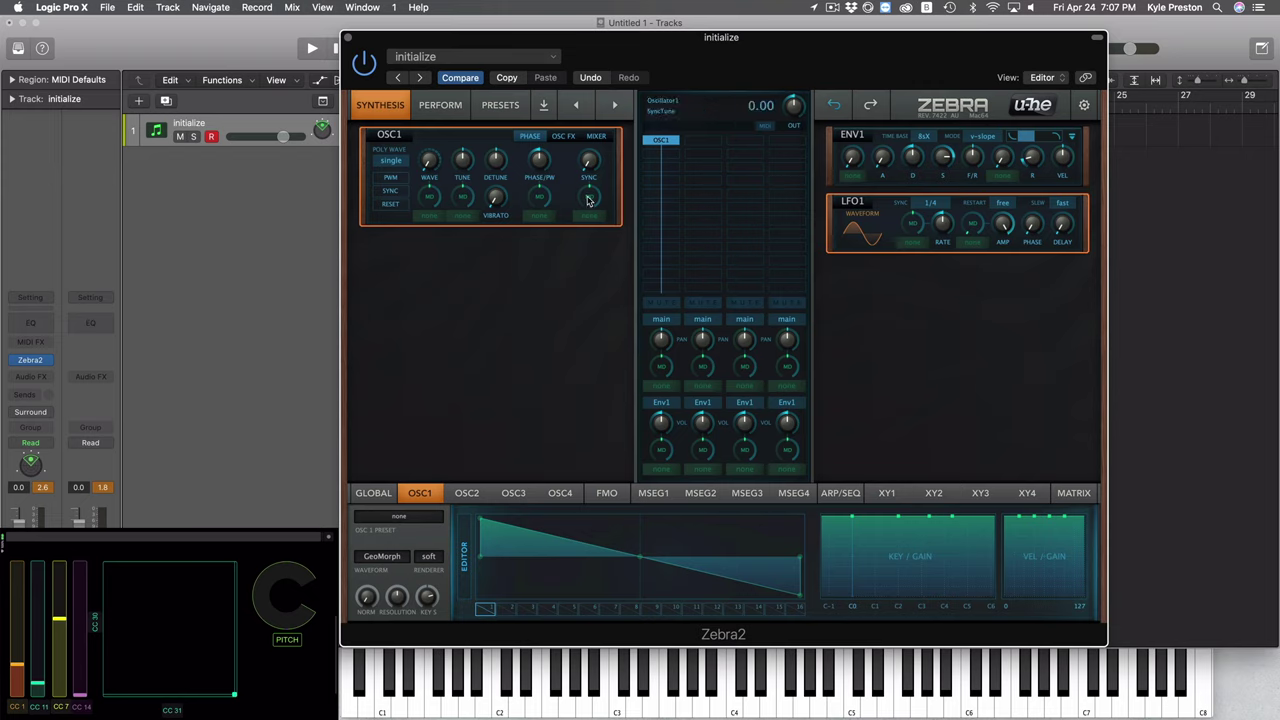
# Add FMO1 below OSC1, remove OSC1, and move FMO1 into the top grid row
pyautogui.click(660, 157)
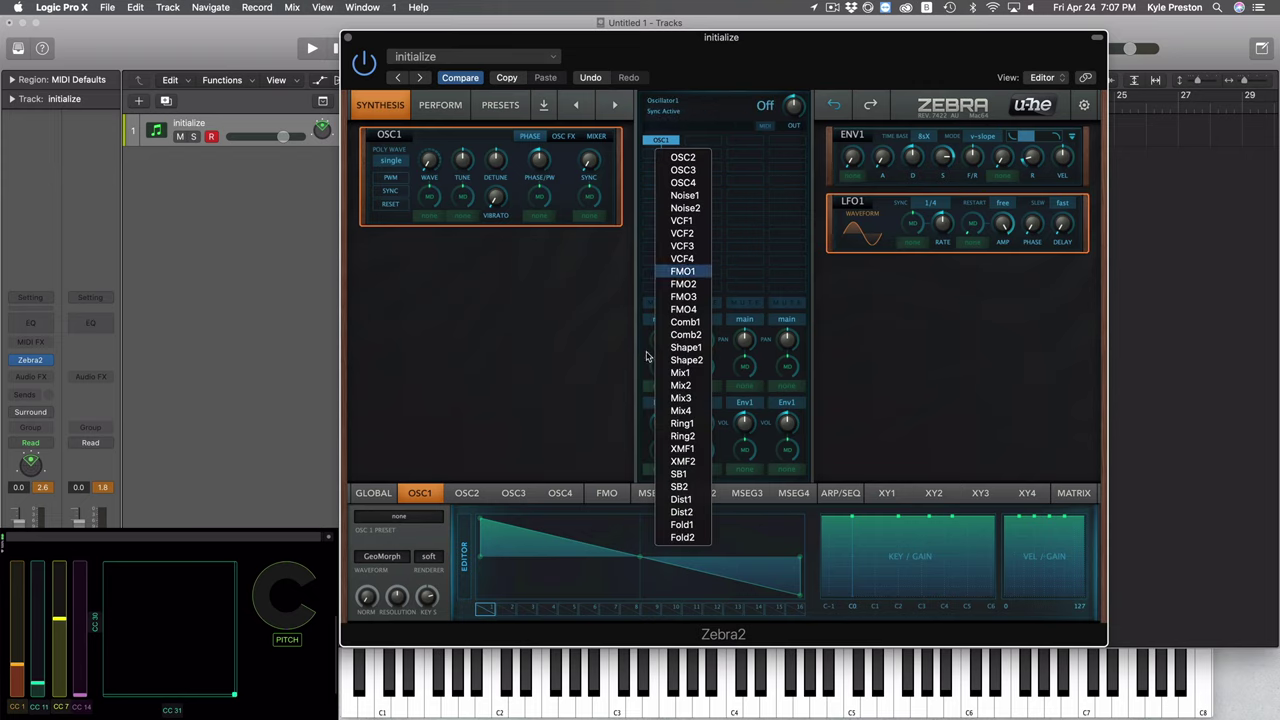
pyautogui.click(687, 272)
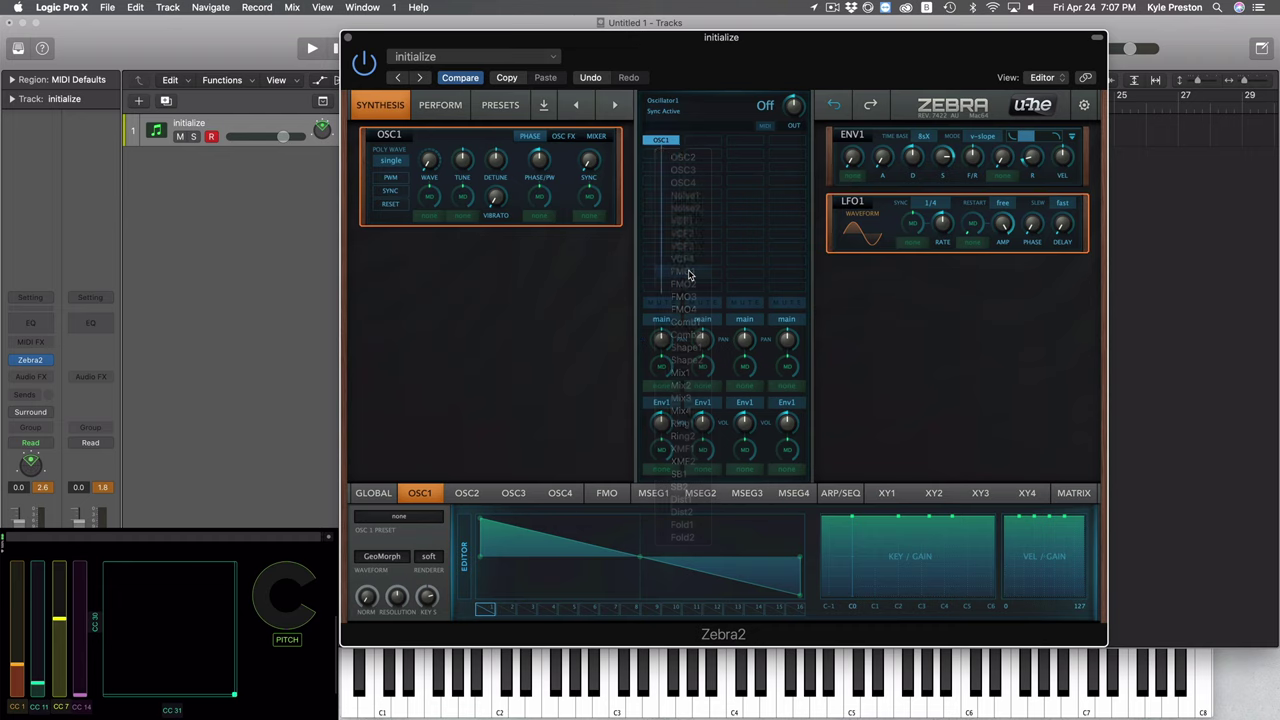
pyautogui.click(665, 142)
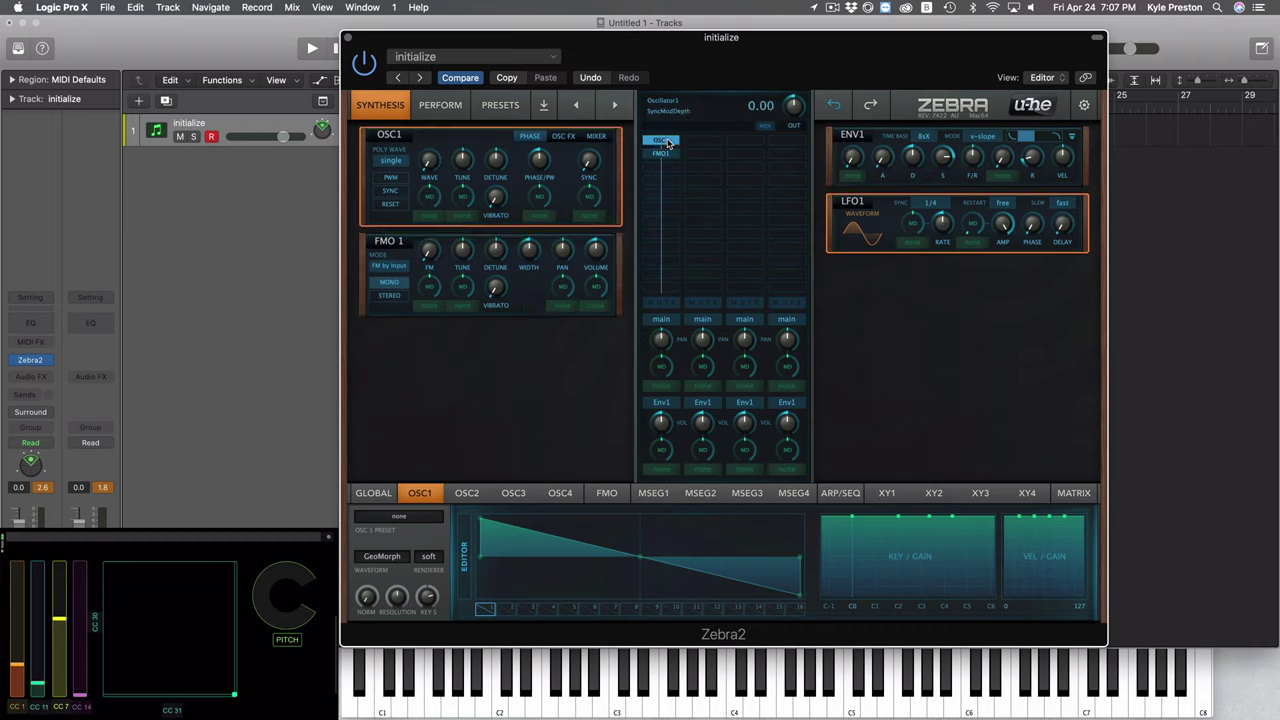
pyautogui.rightClick(668, 143)
pyautogui.click(697, 239)
pyautogui.moveTo(660, 155); pyautogui.dragTo(660, 141)
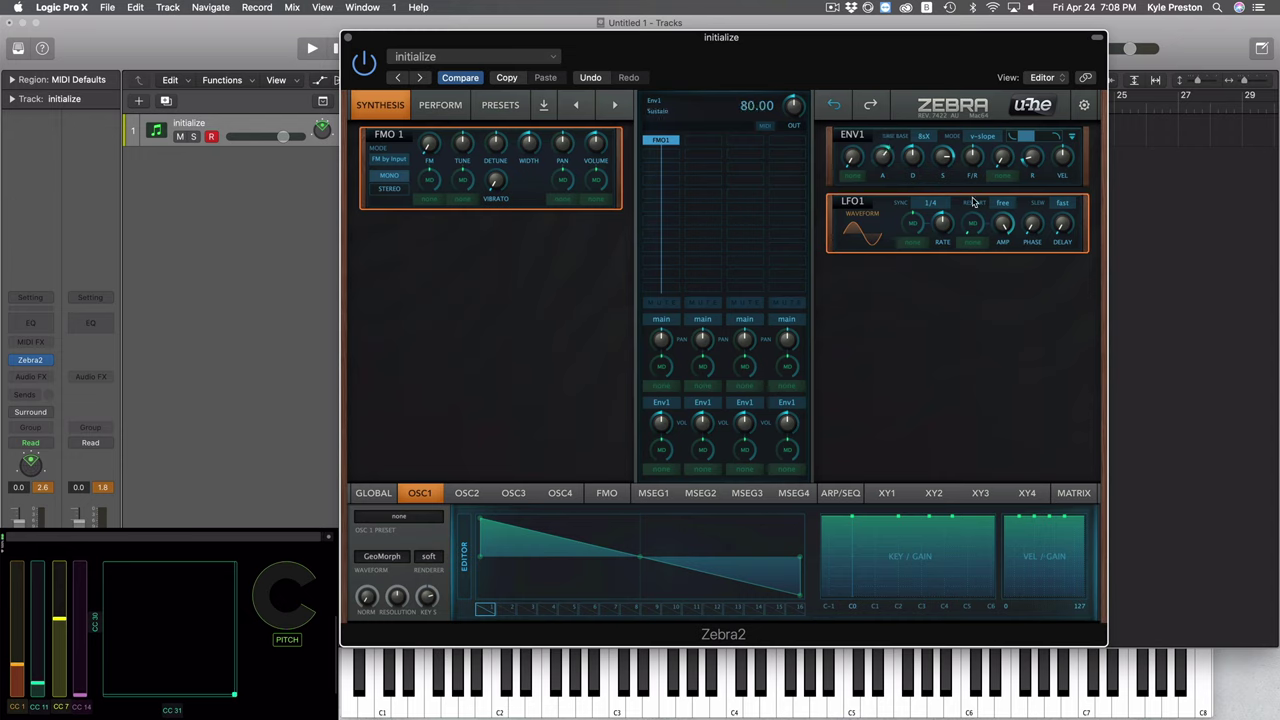
# Set ENV1 release to 68, adjust its velocity, and tune FMO1 up to 4.50
pyautogui.scroll(10, 882, 156)
pyautogui.scroll(-5, 882, 156)
pyautogui.scroll(8, 916, 157)
pyautogui.scroll(-10, 942, 157)
pyautogui.scroll(11, 942, 157)
pyautogui.moveTo(1028, 157); pyautogui.dragTo(1040, 89)
pyautogui.moveTo(1031, 150); pyautogui.dragTo(1033, 148)
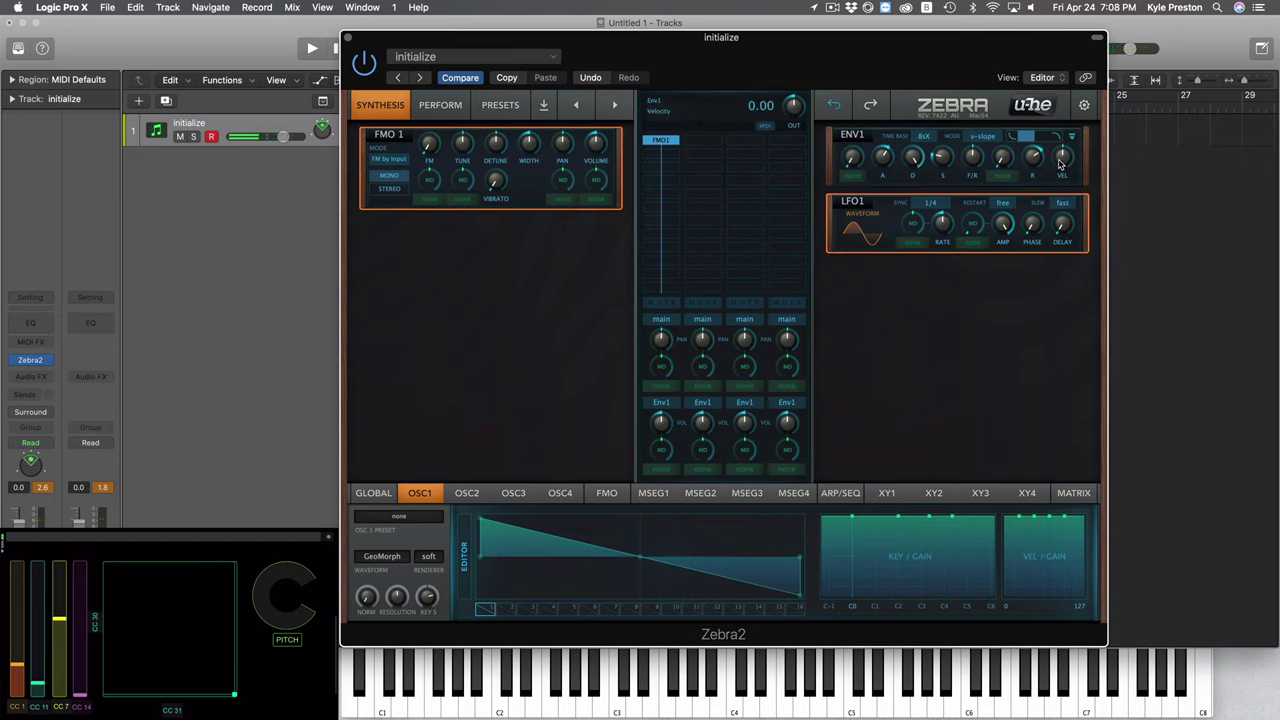
pyautogui.moveTo(1064, 166); pyautogui.dragTo(1060, 149)
pyautogui.moveTo(461, 146); pyautogui.dragTo(461, 132)
# Put FMO1 in FM self (+) mode with FM depth around 2.00
pyautogui.moveTo(529, 145)
pyautogui.click(398, 161)
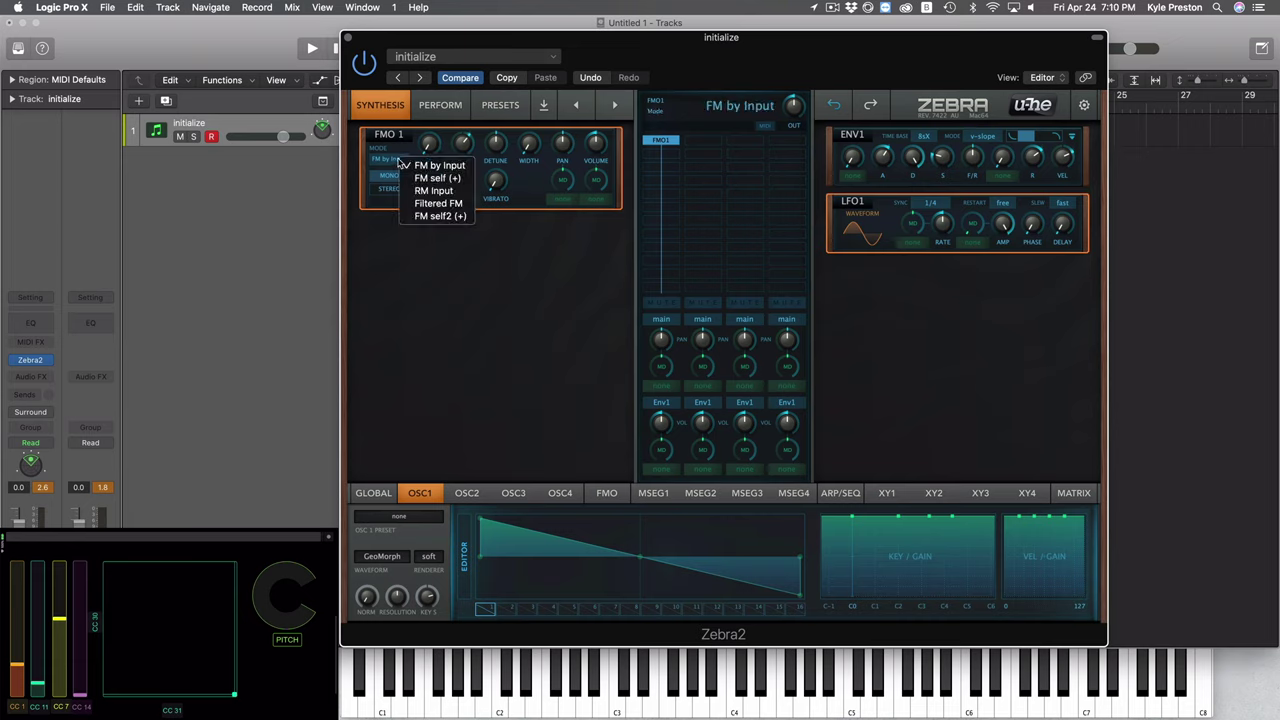
pyautogui.click(455, 178)
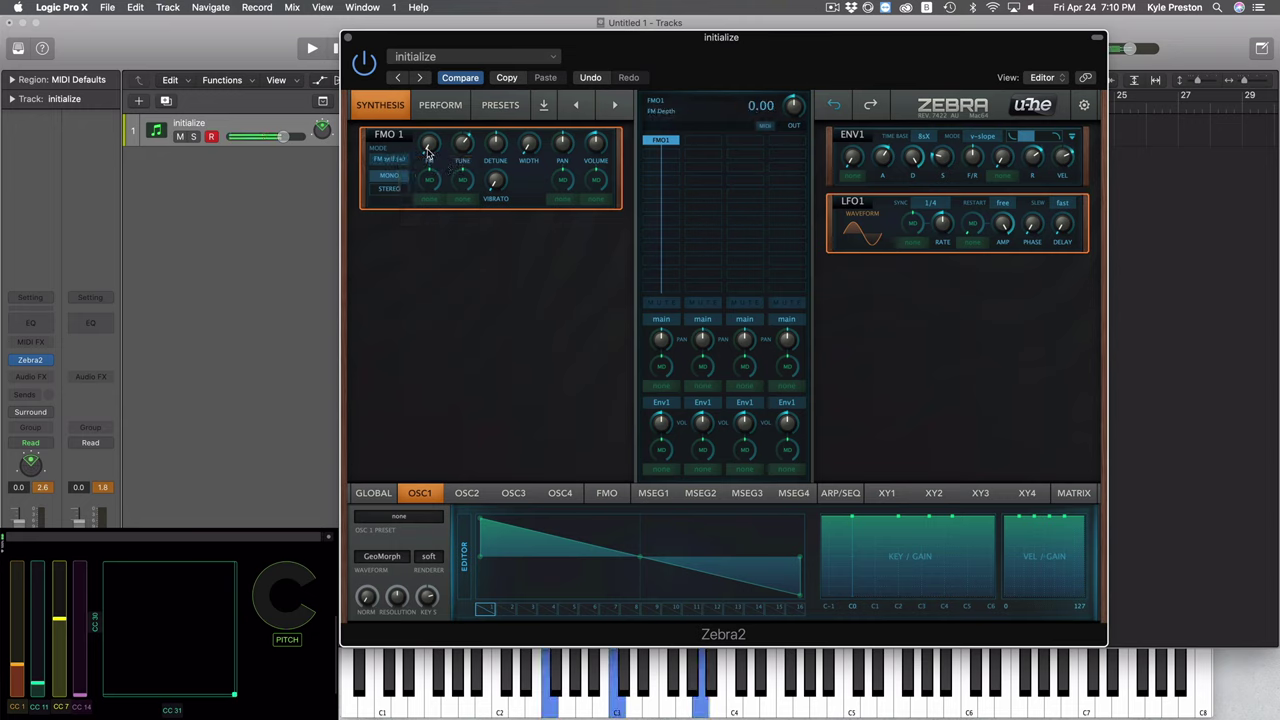
pyautogui.moveTo(429, 150)
pyautogui.mouseDown()
pyautogui.moveTo(442, 85)
pyautogui.moveTo(430, 175)
pyautogui.moveTo(429, 152)
pyautogui.mouseUp()
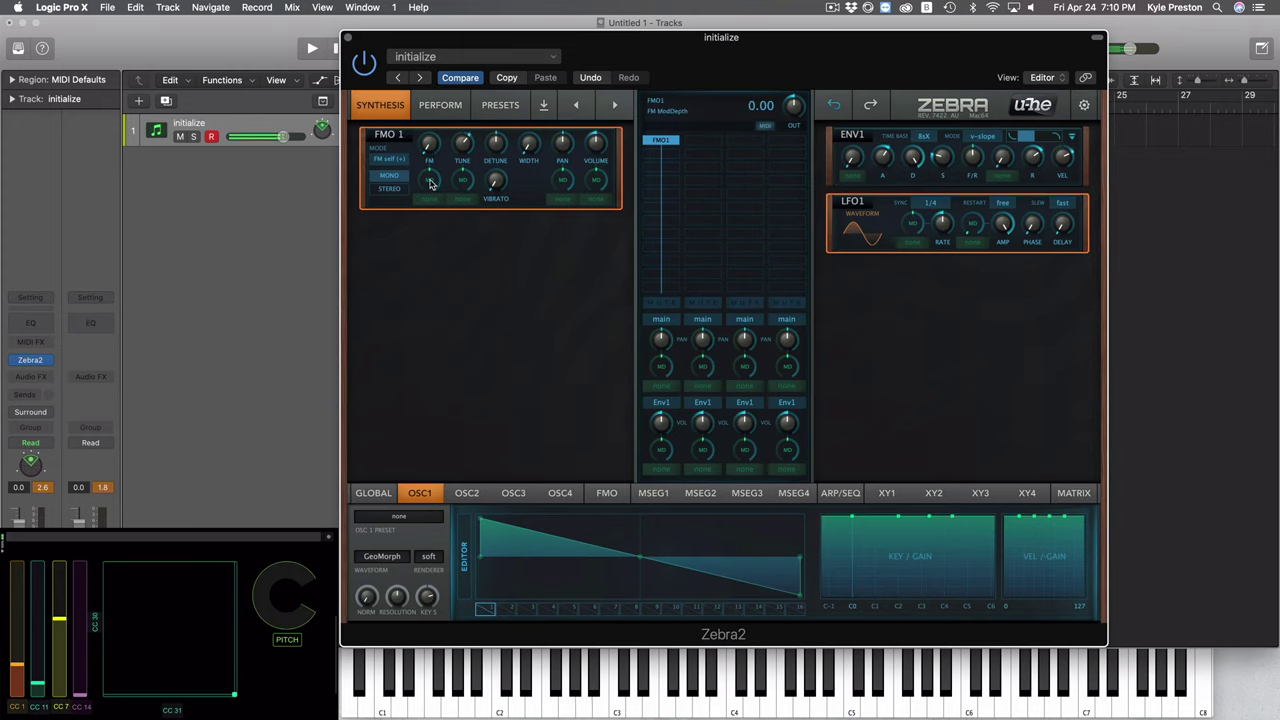
# Assign Env1 to FMO1's FM depth at -8.00 and slightly adjust the FM depth
pyautogui.click(430, 183)
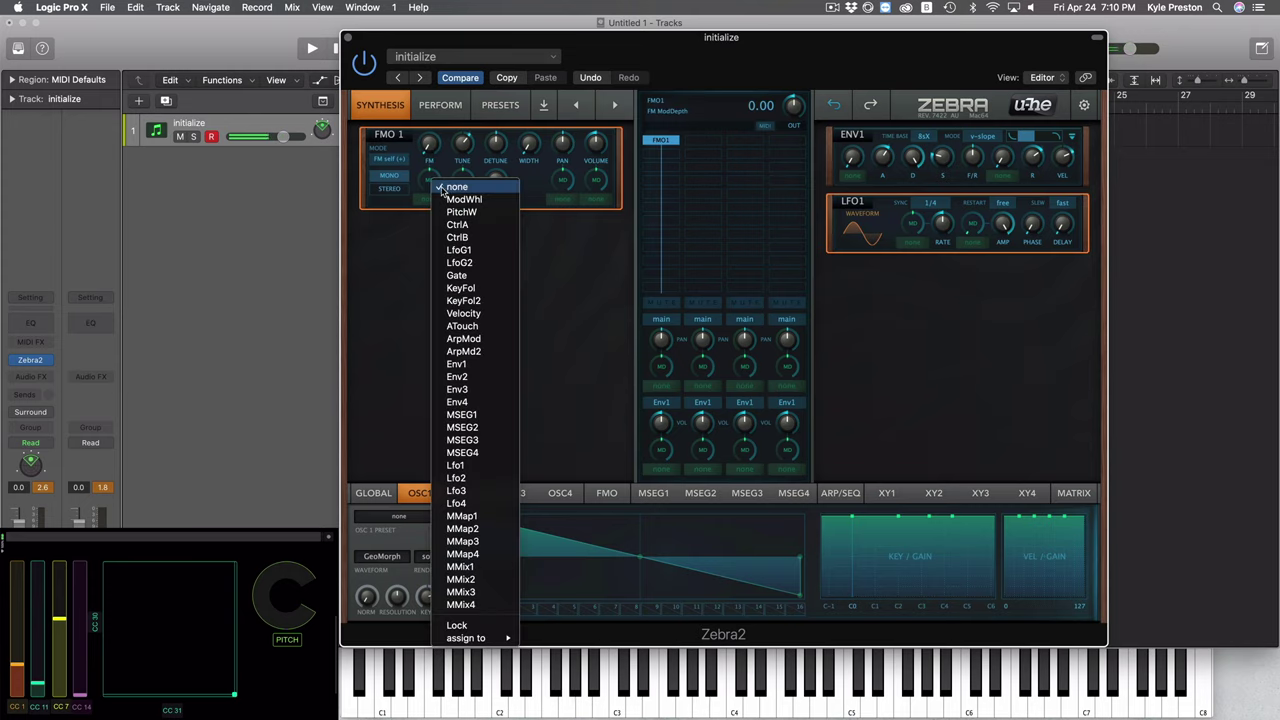
pyautogui.click(472, 366)
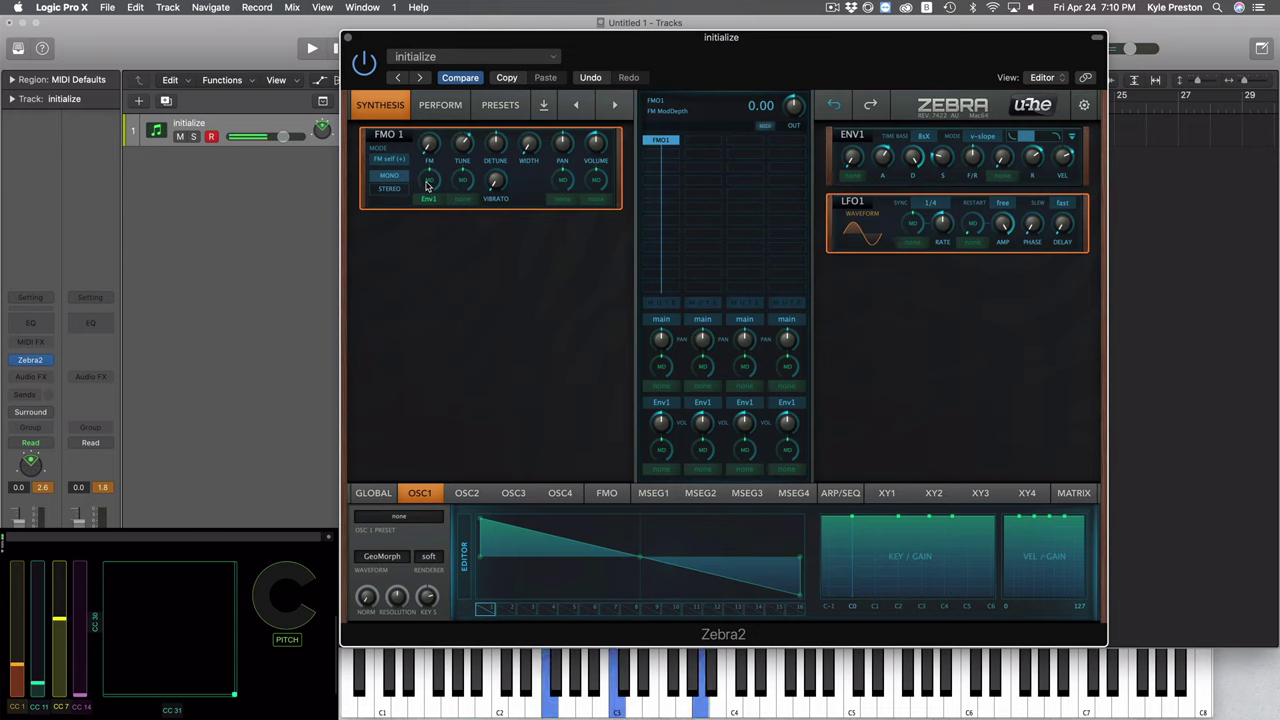
pyautogui.moveTo(420, 183); pyautogui.dragTo(422, 182)
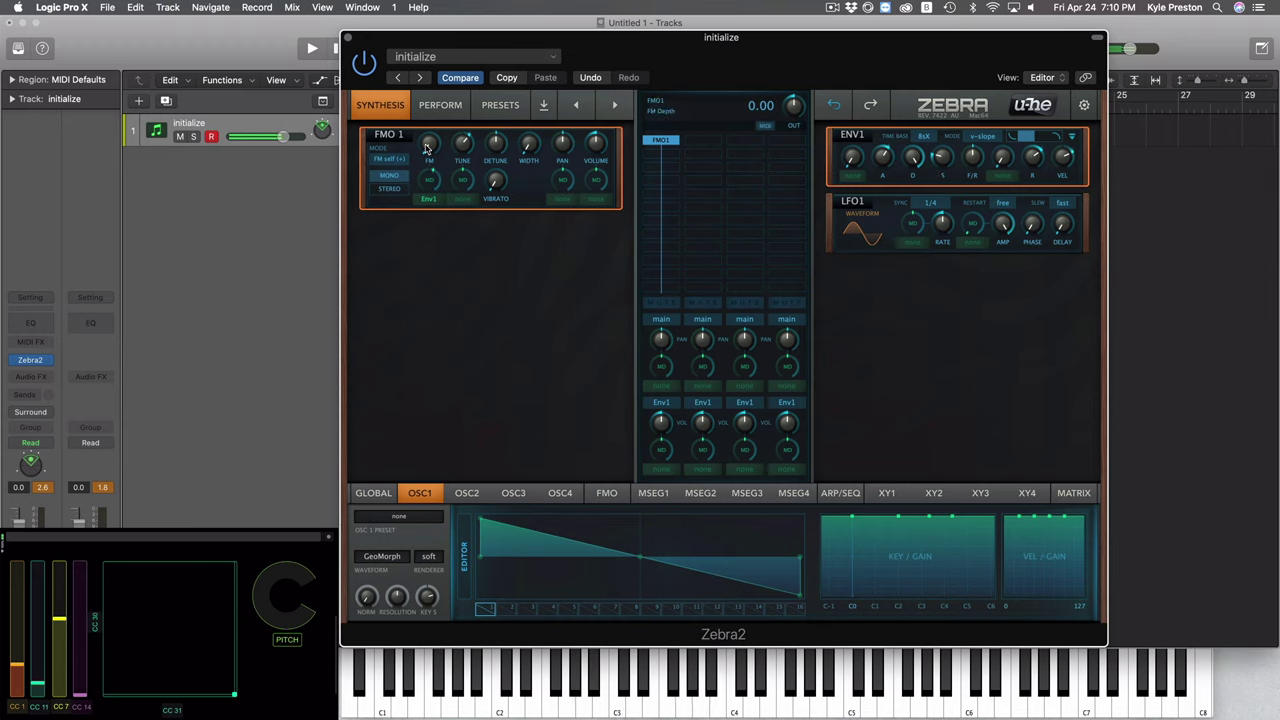
pyautogui.moveTo(426, 146)
pyautogui.mouseDown()
pyautogui.moveTo(429, 117)
pyautogui.moveTo(425, 134)
pyautogui.mouseUp()
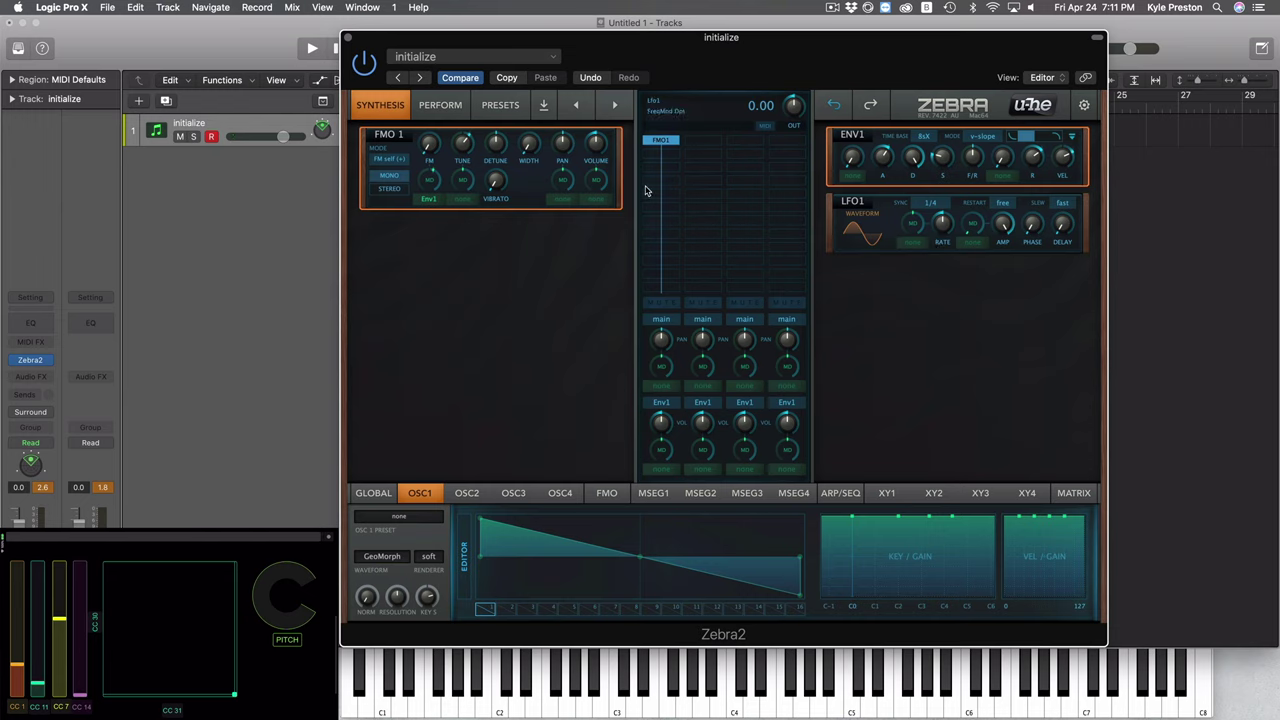
# Choose MMap1 as the modulation source for FMO1's pan
pyautogui.click(563, 186)
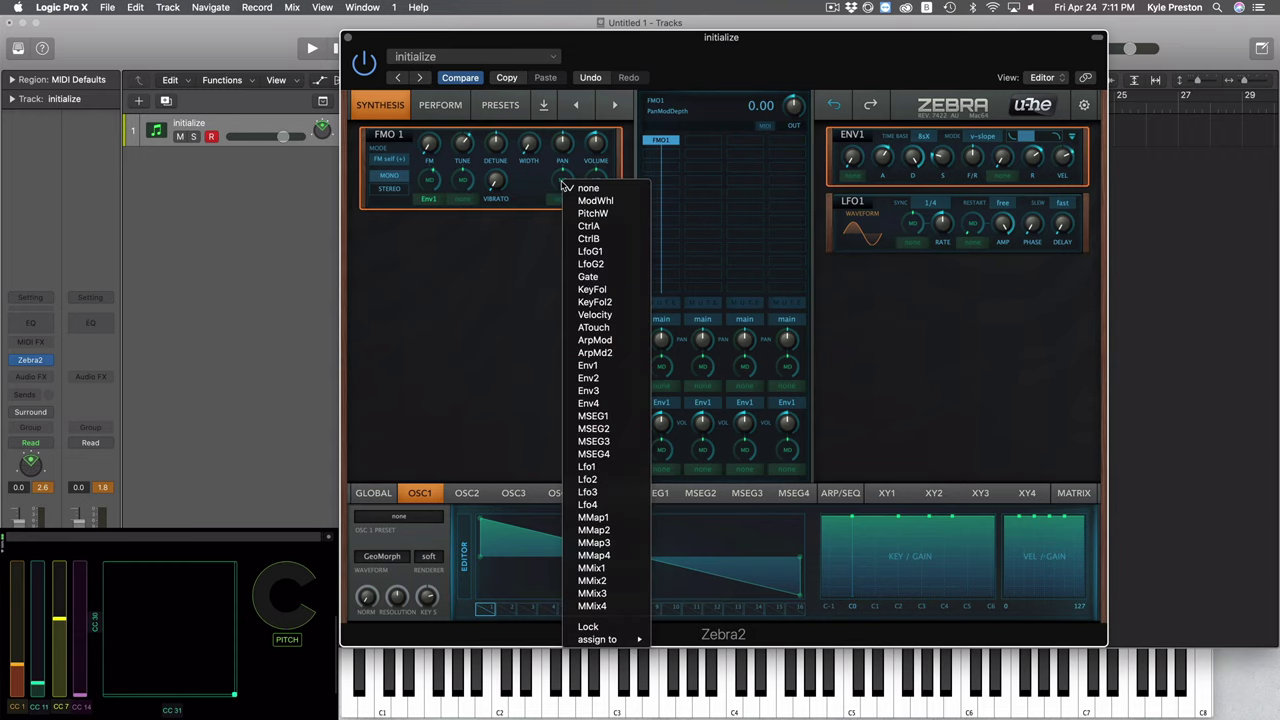
pyautogui.click(594, 520)
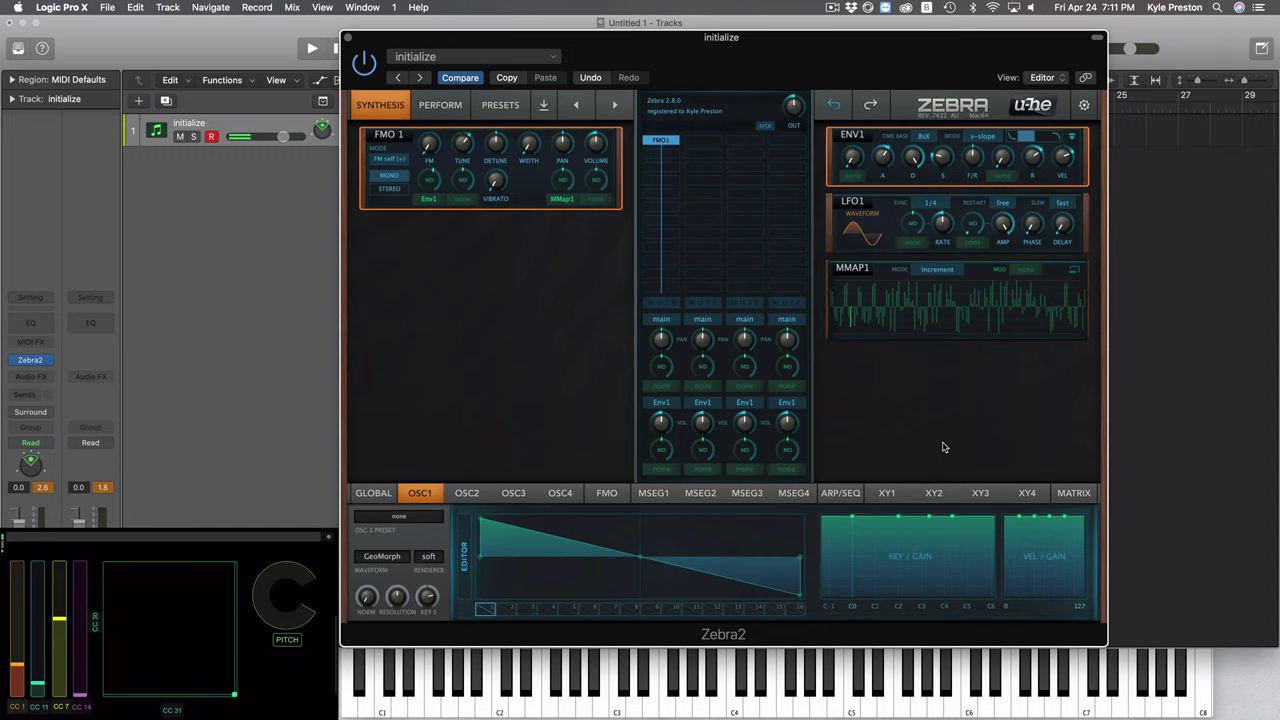
# Raise FMO1's pan mod depth to 100 and view the MMAP1 graph fullscreen
pyautogui.moveTo(563, 181); pyautogui.dragTo(561, 79)
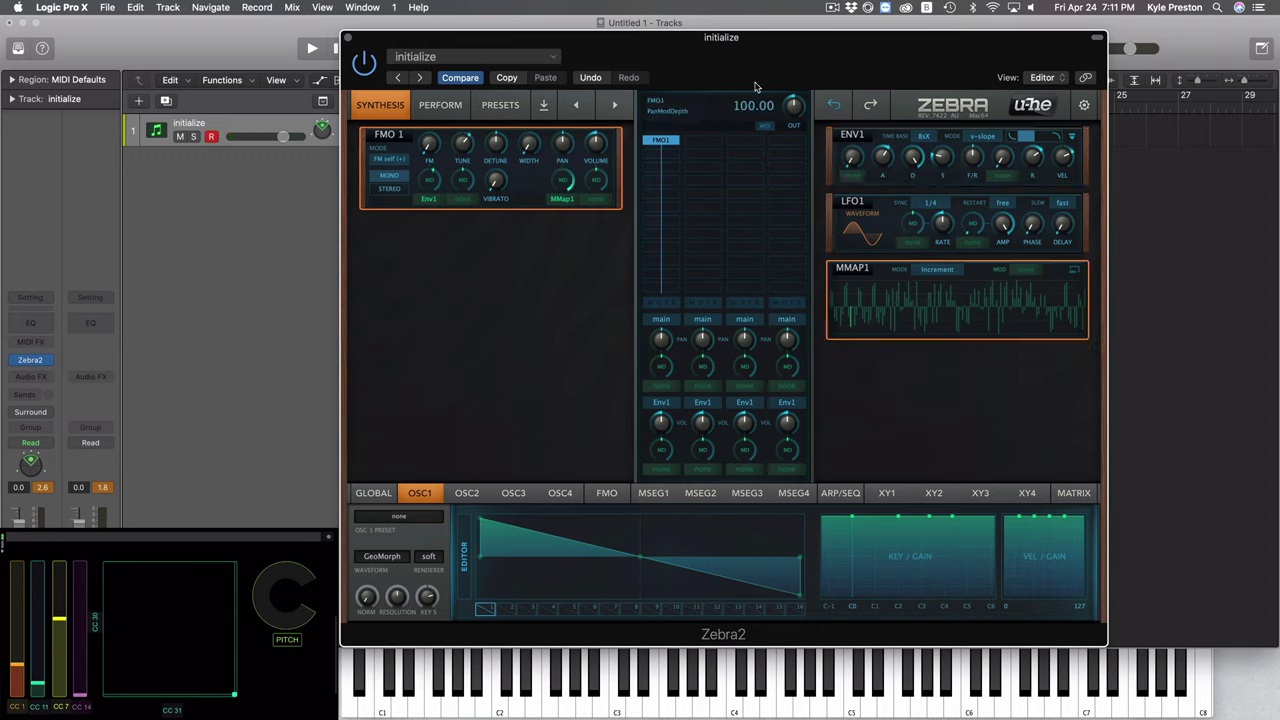
pyautogui.click(980, 286)
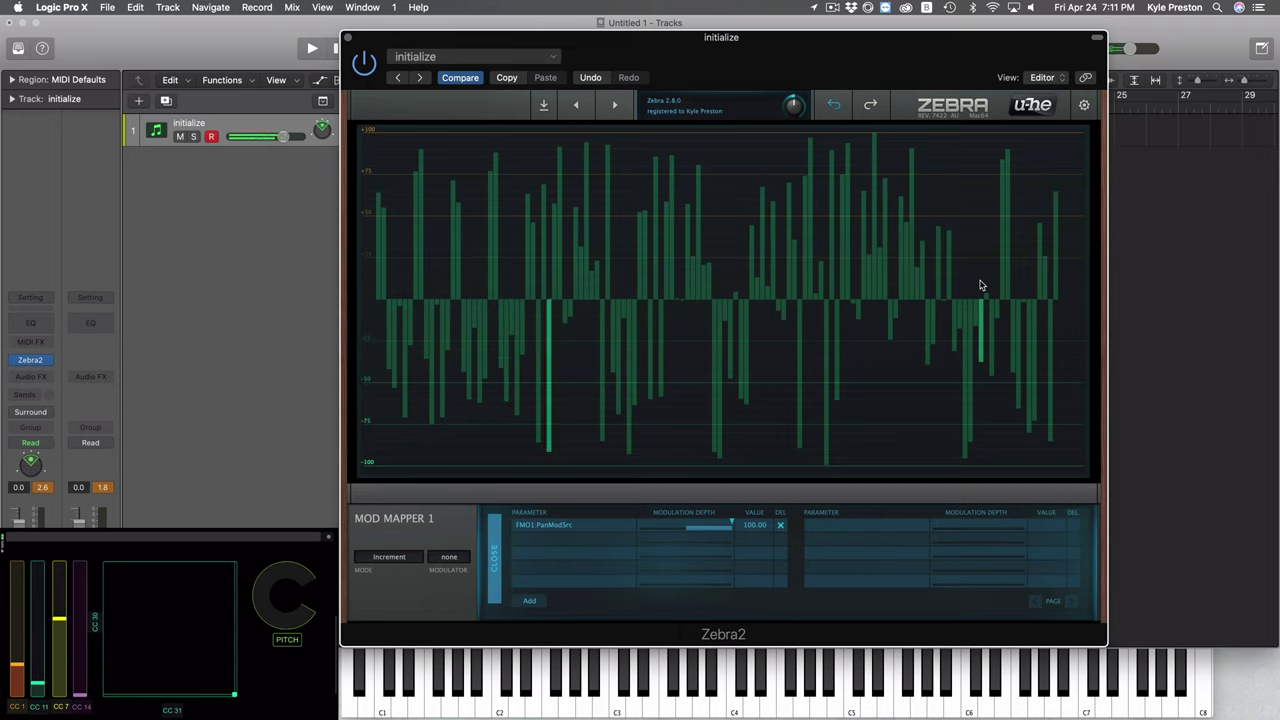
# Close the Mod Mapper editor and lower FMO1's pan mod depth to -2.00
pyautogui.click(495, 566)
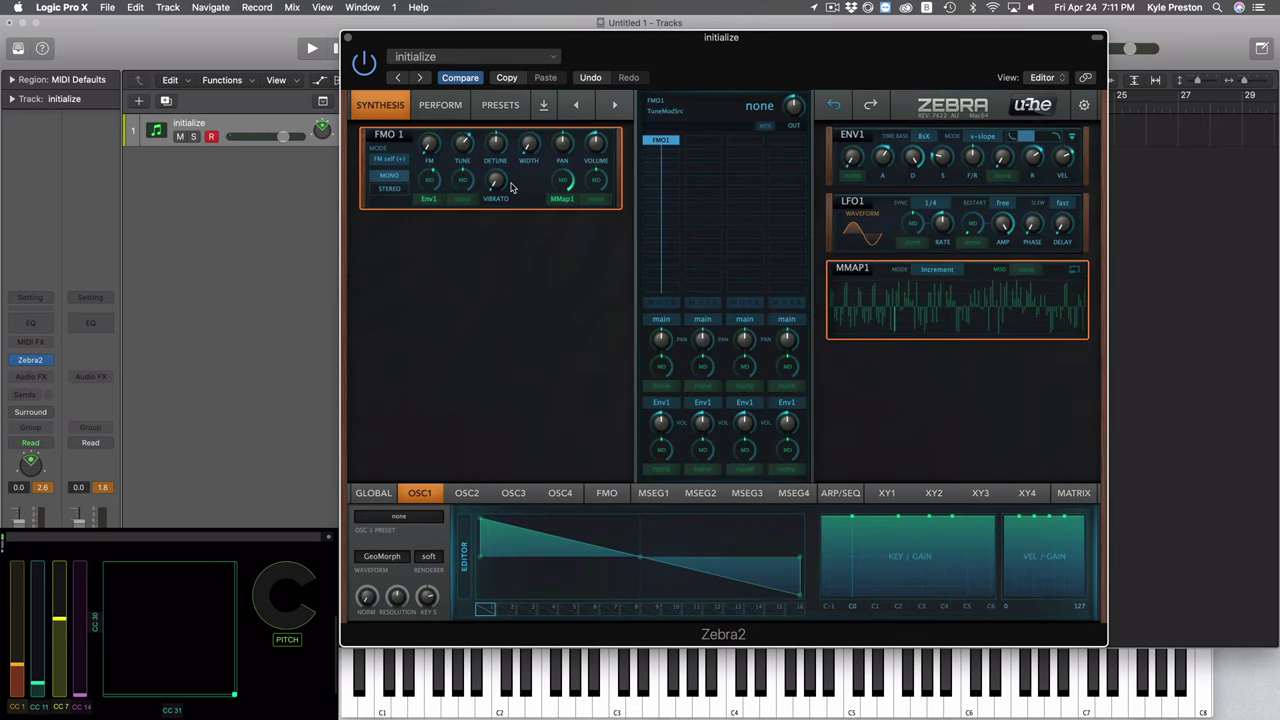
pyautogui.moveTo(562, 193); pyautogui.dragTo(557, 215)
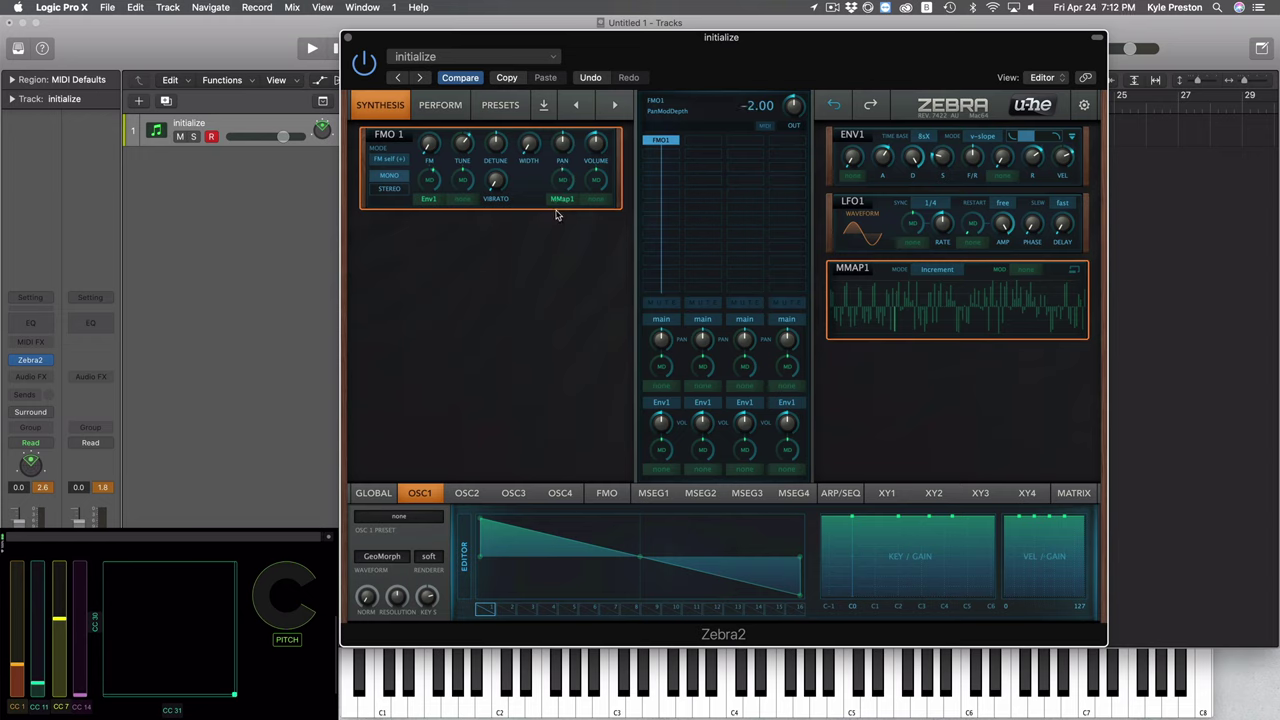
# Zero the pan mod depth and try FMO1 with wider Width, Stereo mode and raised Detune
pyautogui.doubleClick(562, 184)
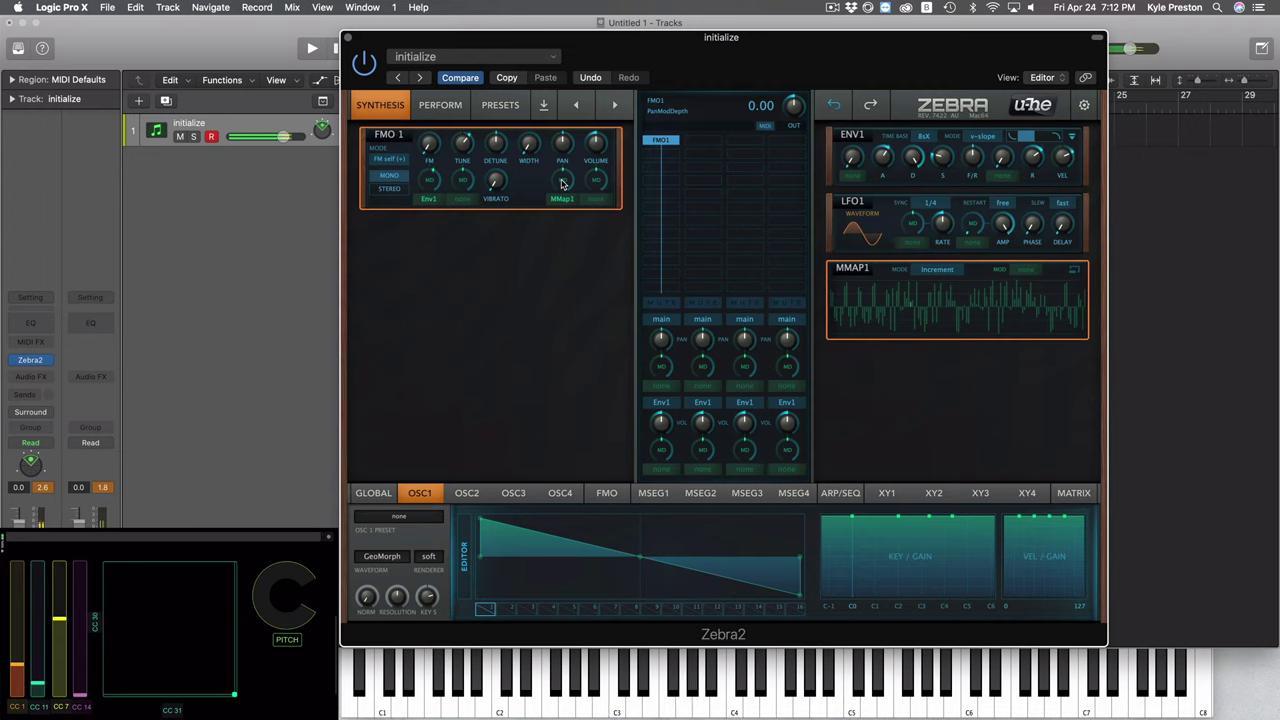
pyautogui.moveTo(529, 146); pyautogui.dragTo(583, 5)
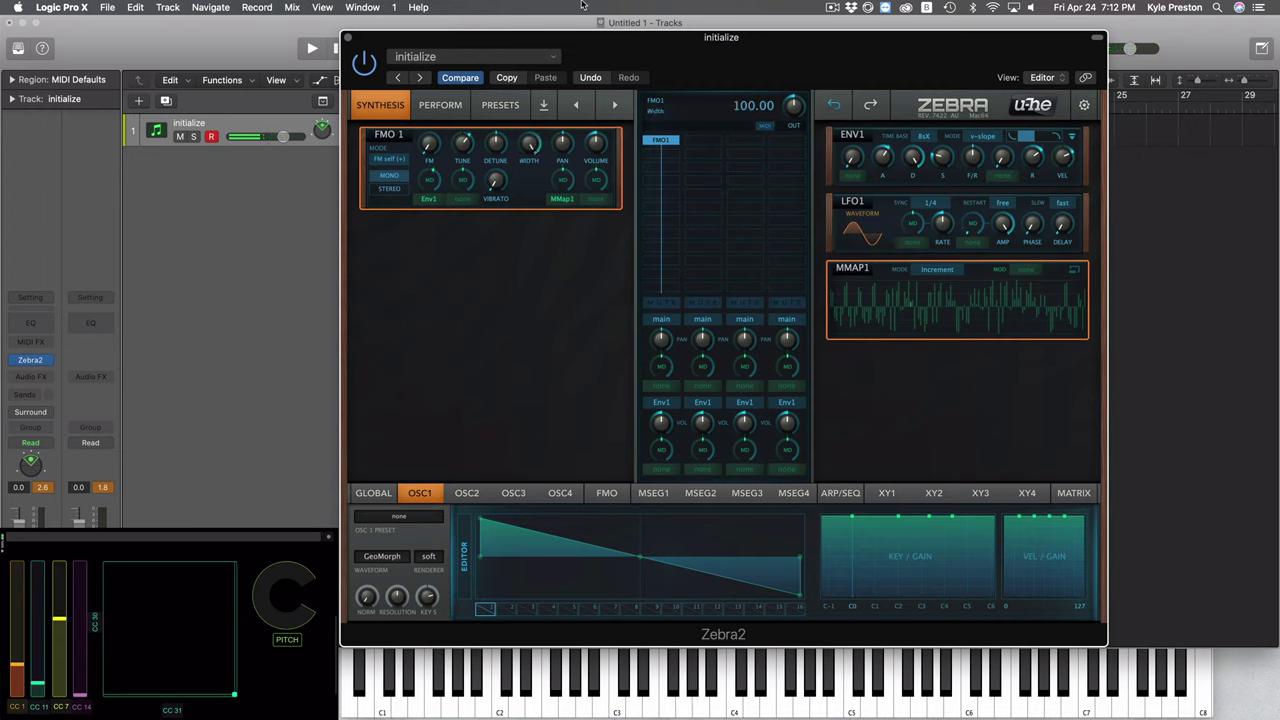
pyautogui.click(388, 192)
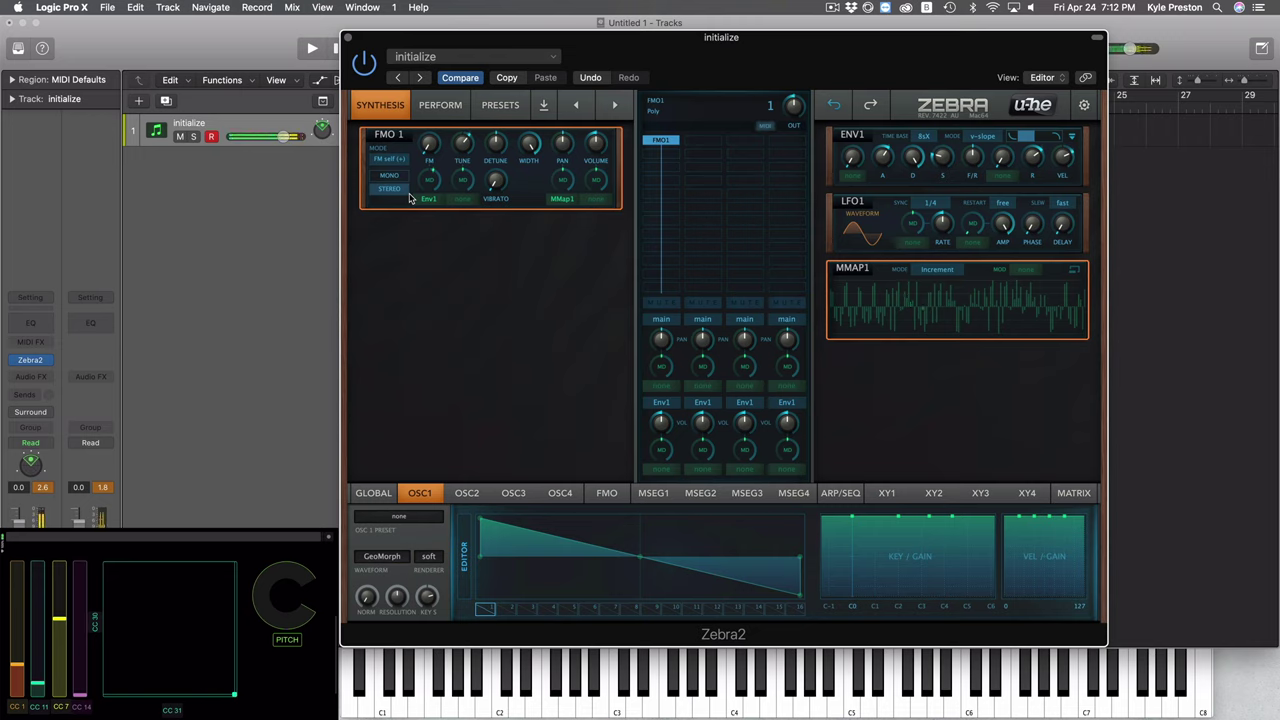
pyautogui.moveTo(492, 150); pyautogui.dragTo(491, 147)
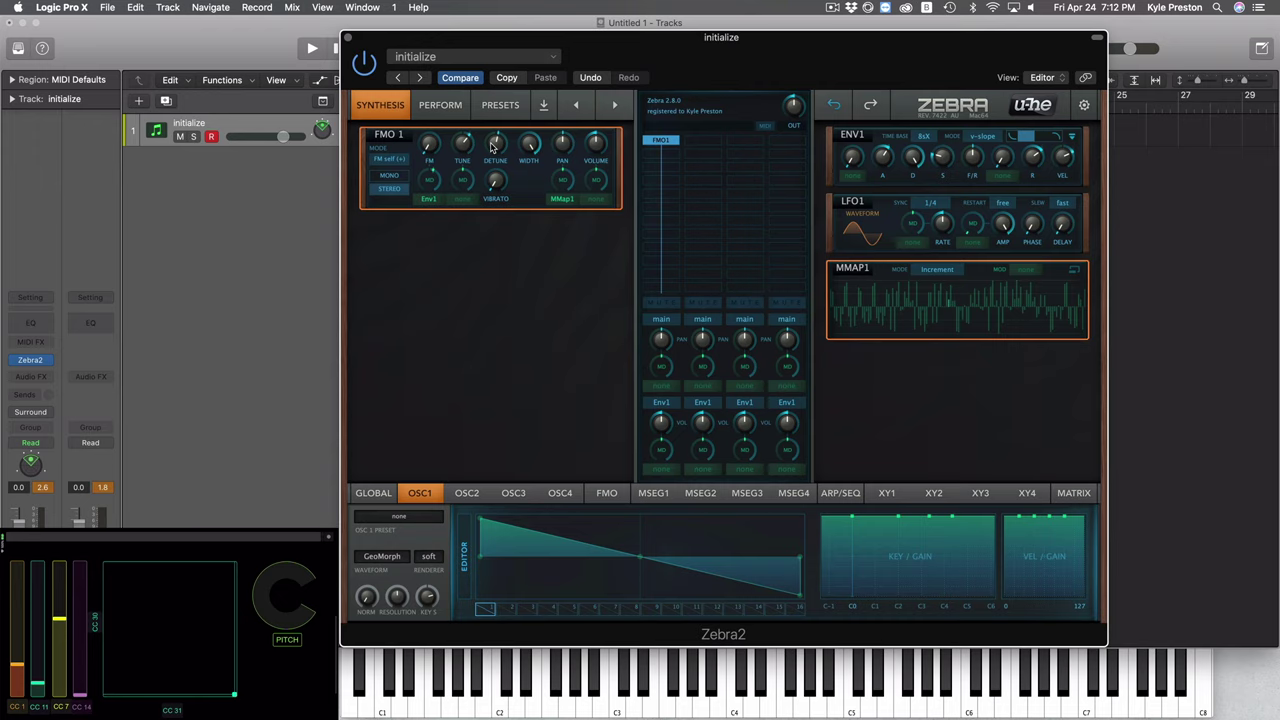
# Return FMO1 to Mono with Detune and Width 0, and set MMap1 pan depth to 100
pyautogui.moveTo(491, 147)
pyautogui.moveTo(495, 148); pyautogui.dragTo(493, 153)
pyautogui.click(396, 178)
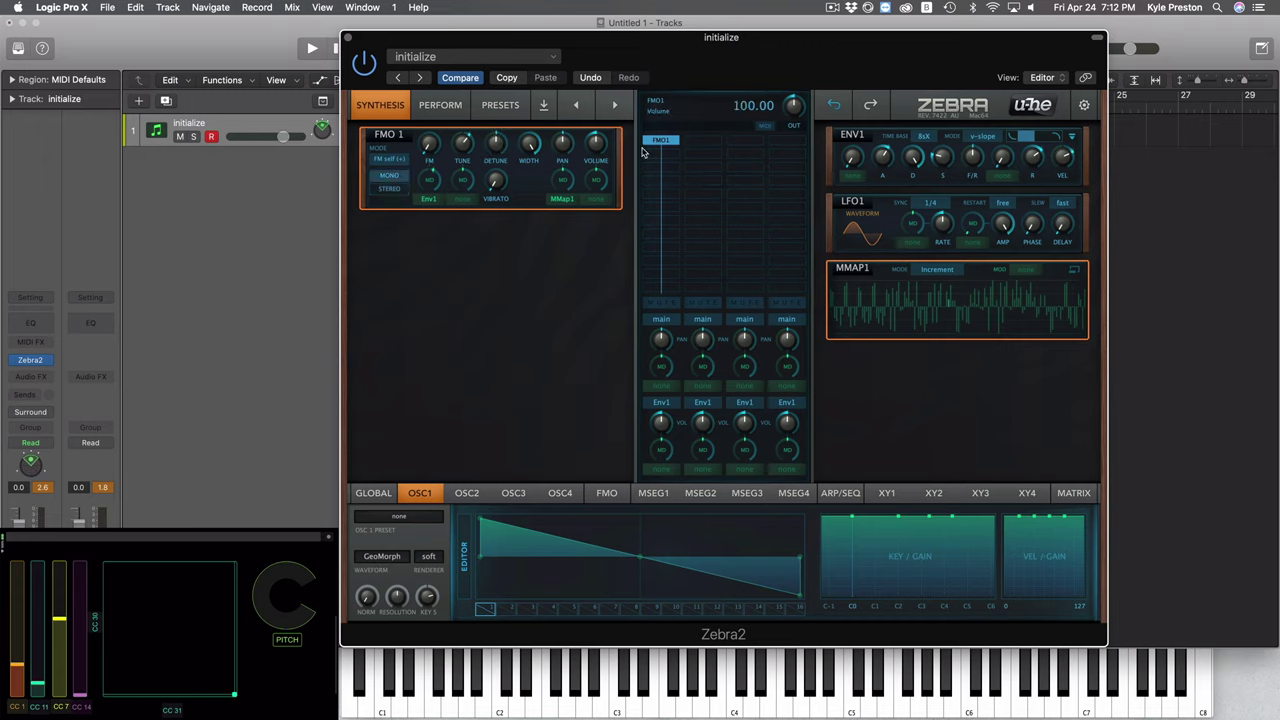
pyautogui.moveTo(533, 146)
pyautogui.moveTo(533, 146); pyautogui.dragTo(510, 483)
pyautogui.moveTo(561, 182); pyautogui.dragTo(574, 104)
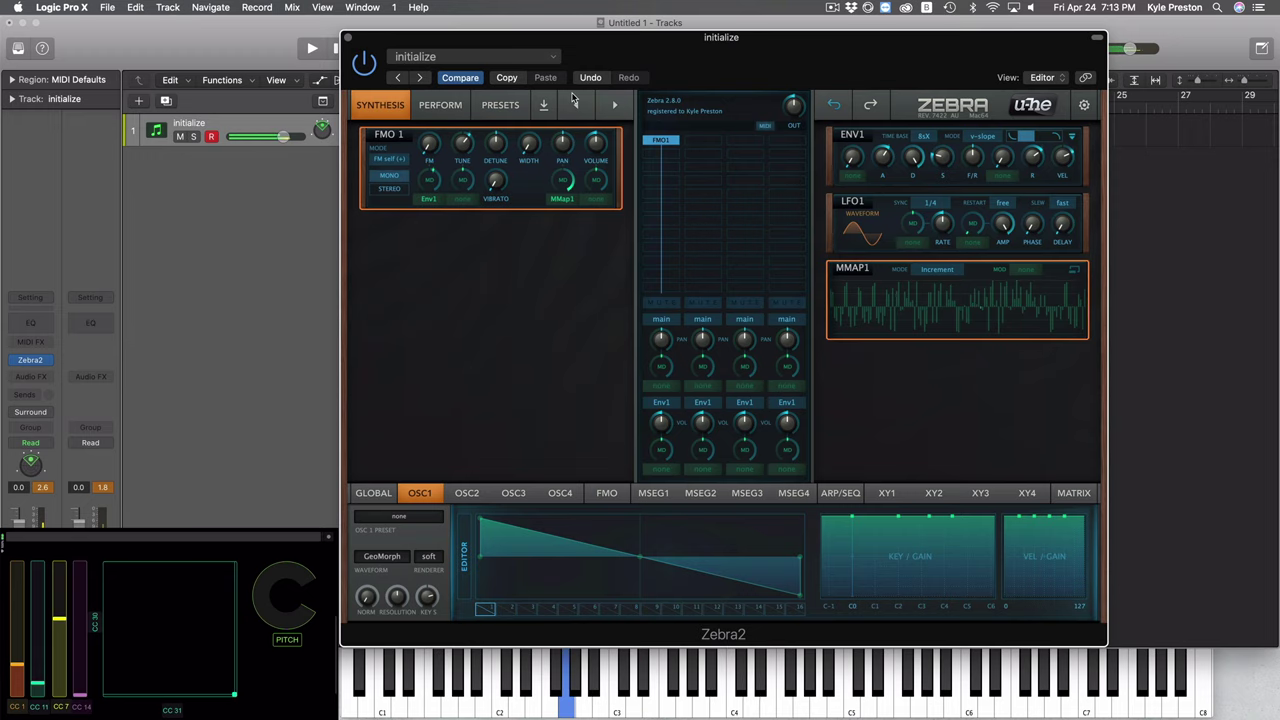
# In the full-size Mod Mapper 1 editor, flip step 123 and one more negative step to tall positive values
pyautogui.click(1074, 269)
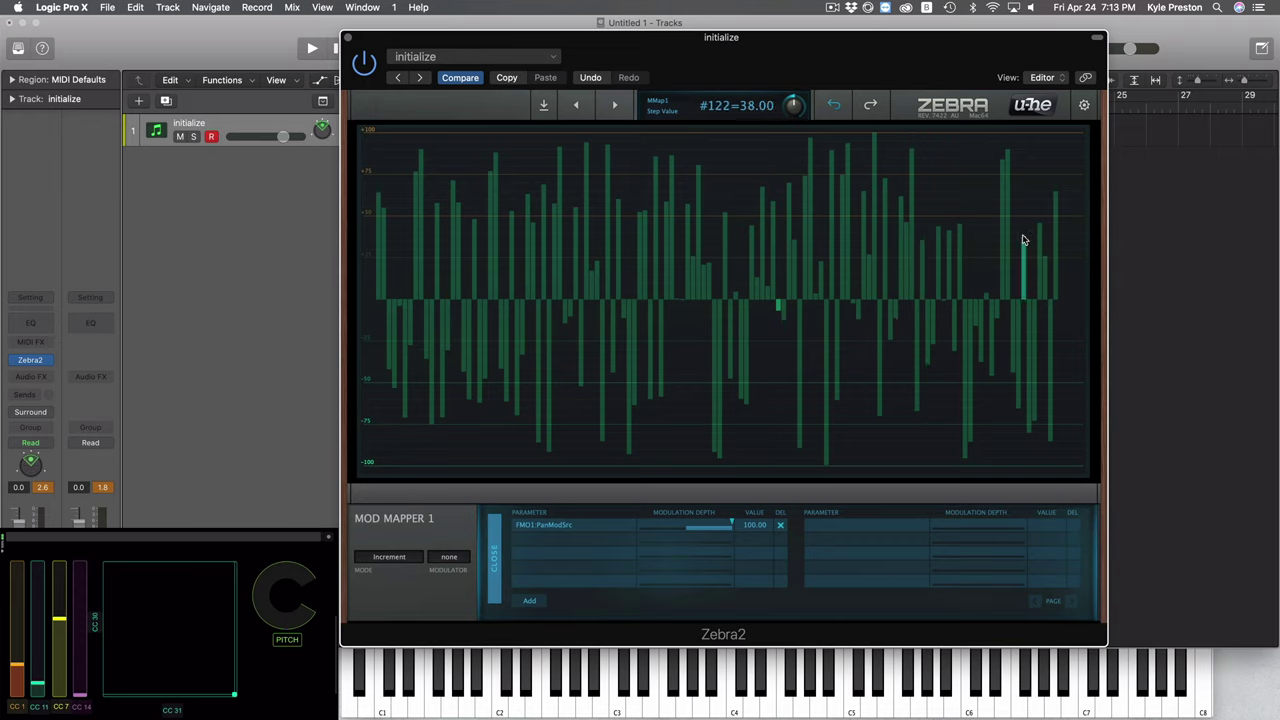
pyautogui.click(1030, 186)
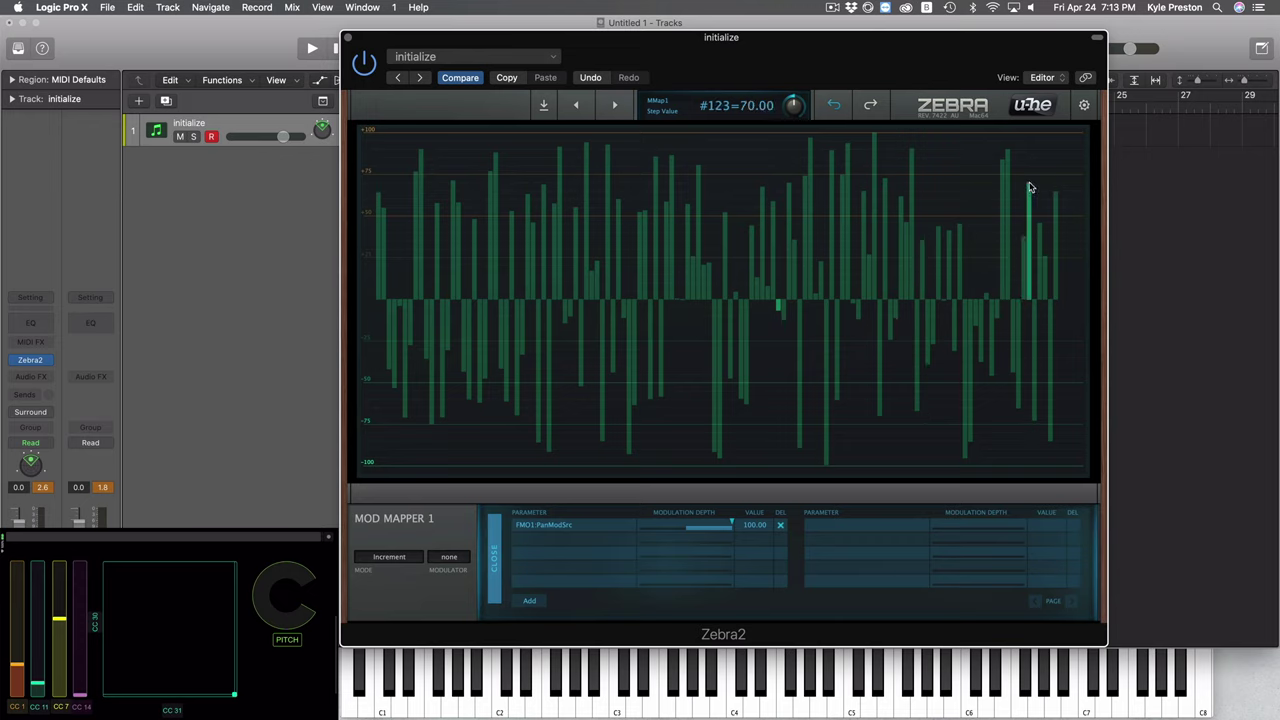
pyautogui.click(742, 188)
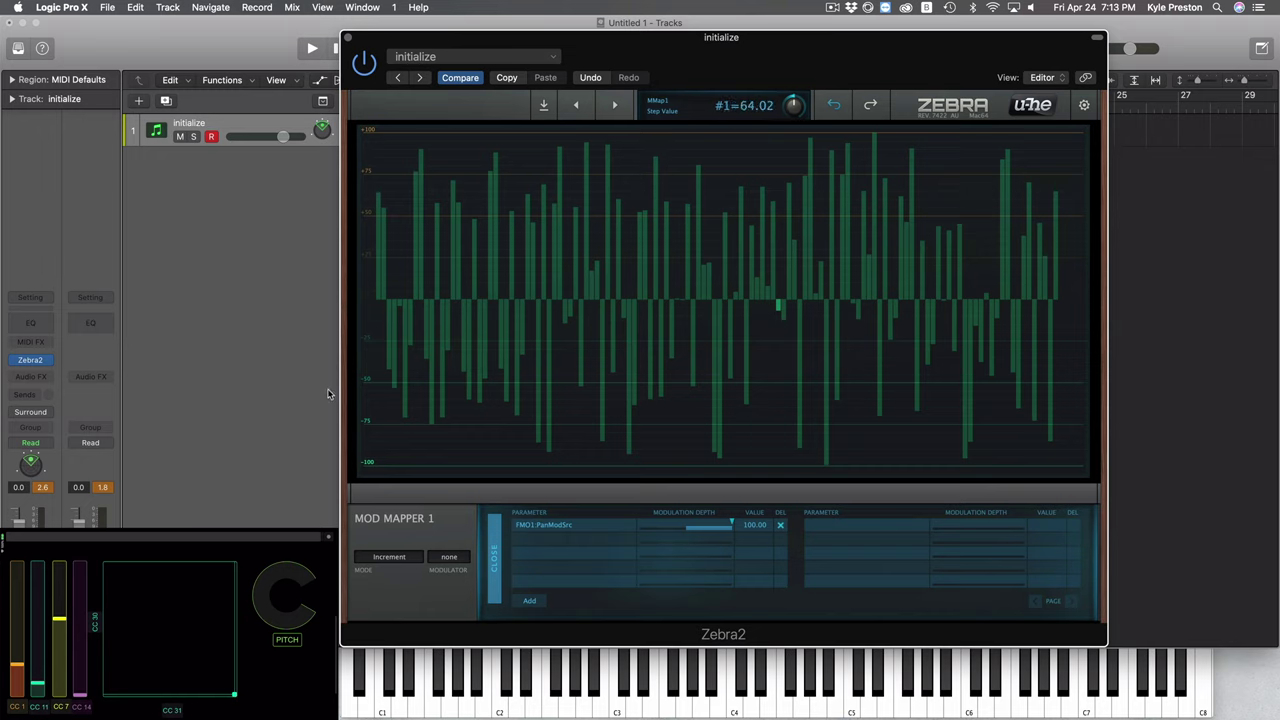
pyautogui.click(498, 560)
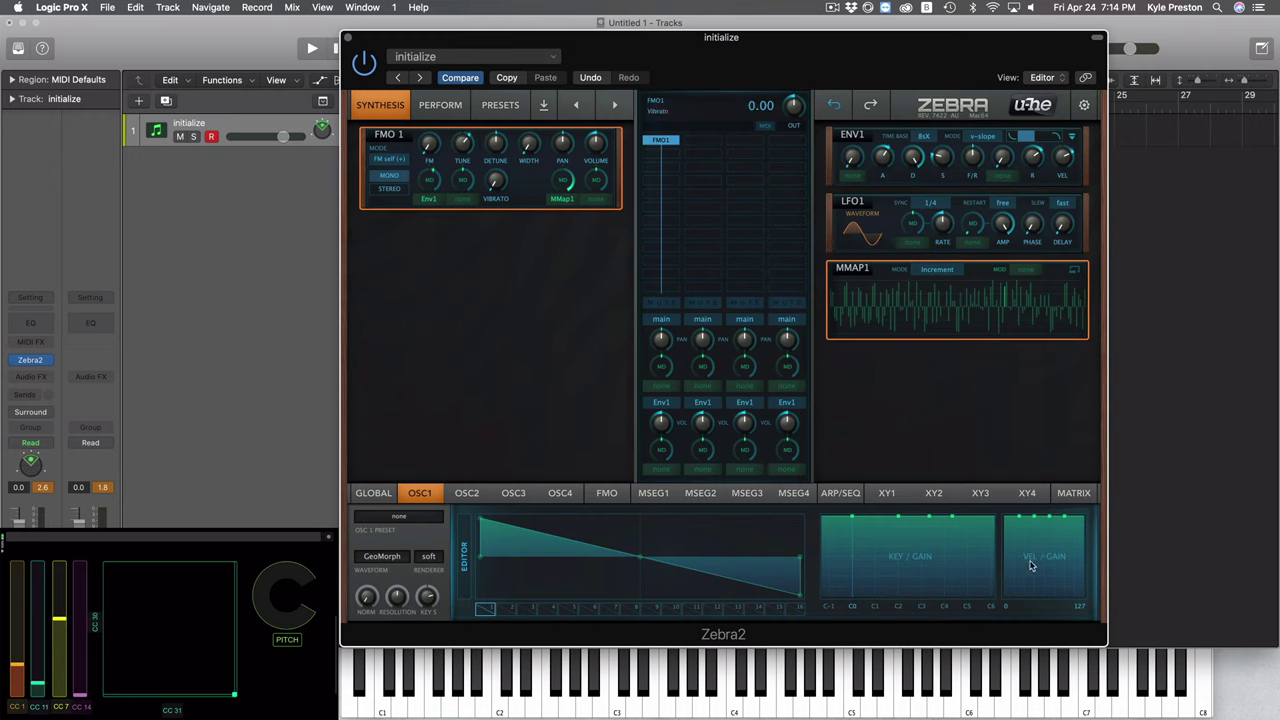
# Switch the lower panel from the oscillator editor to the MATRIX page
pyautogui.click(1075, 492)
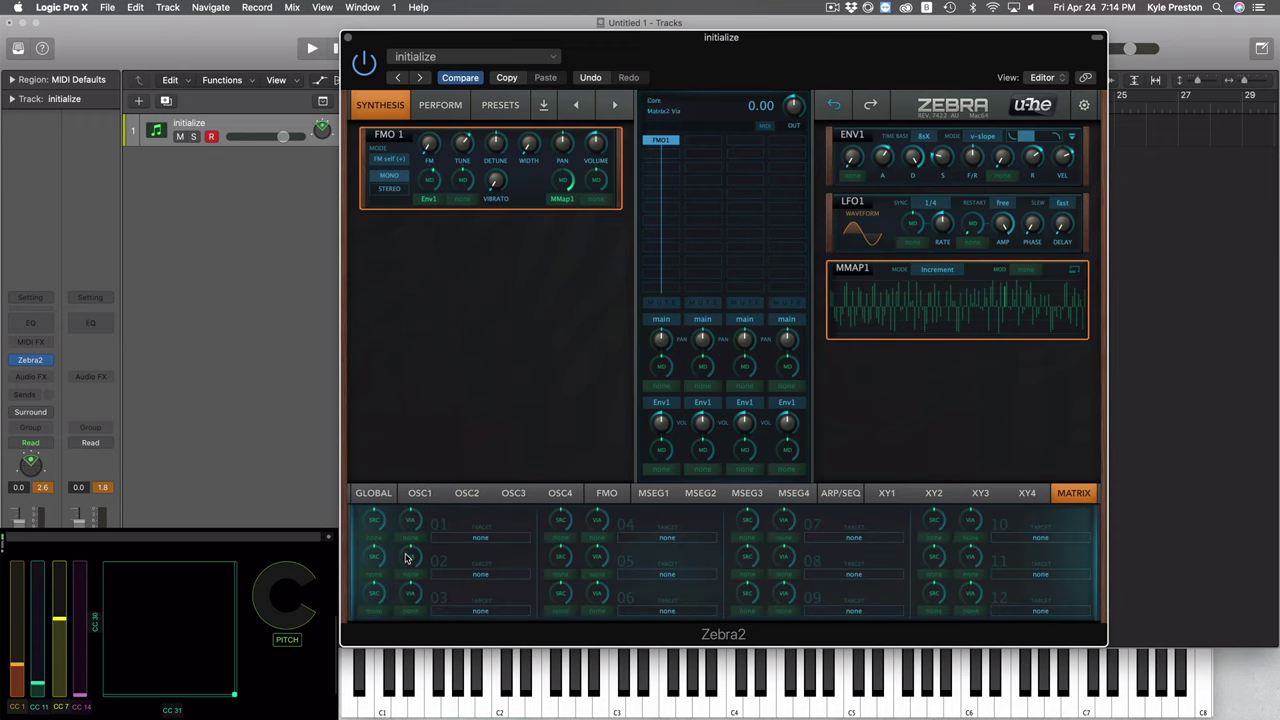
# Route Env1 to FMO1 Detune in matrix slot 02, via MMap2, at full depth
pyautogui.click(487, 576)
pyautogui.moveTo(487, 576); pyautogui.dragTo(496, 143)
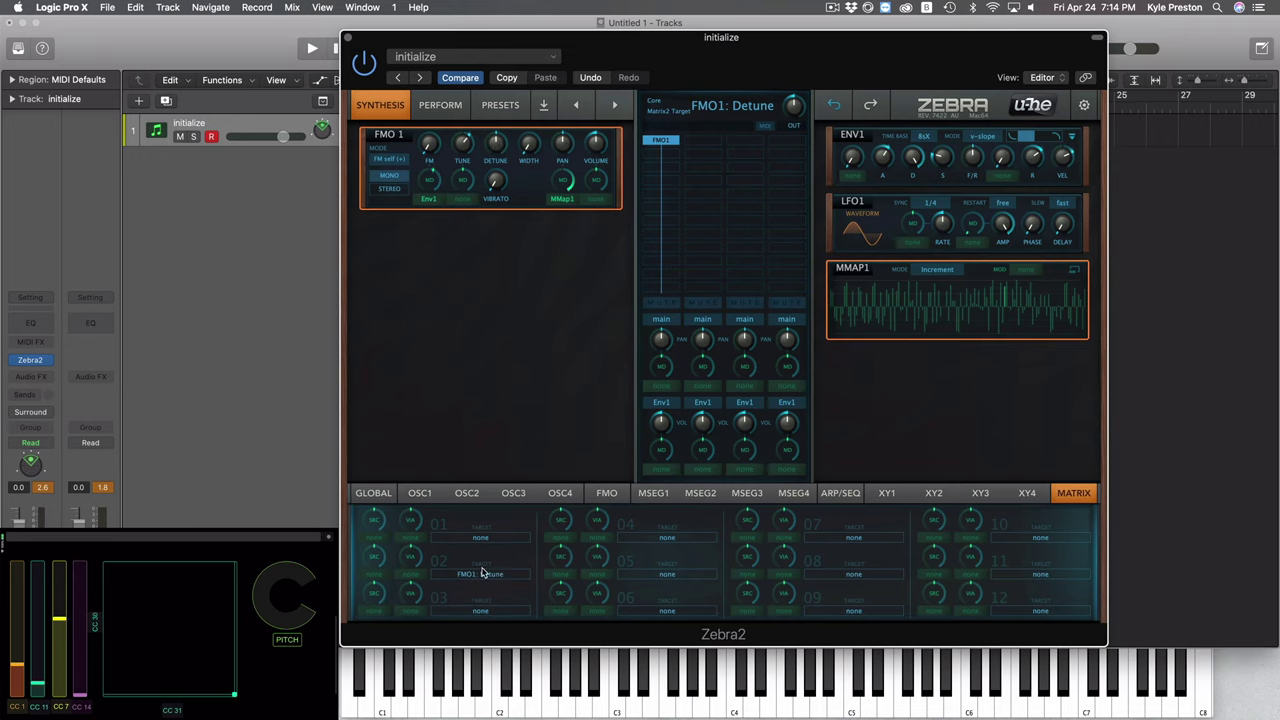
pyautogui.click(412, 559)
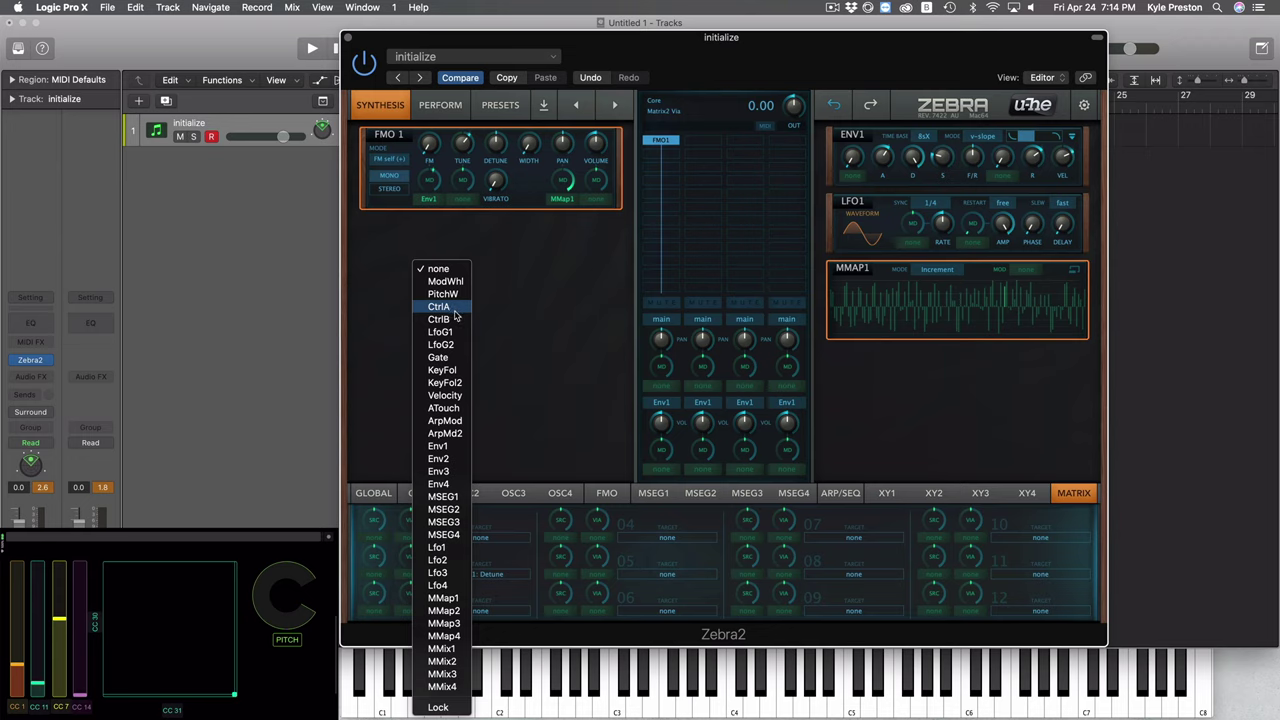
pyautogui.click(442, 572)
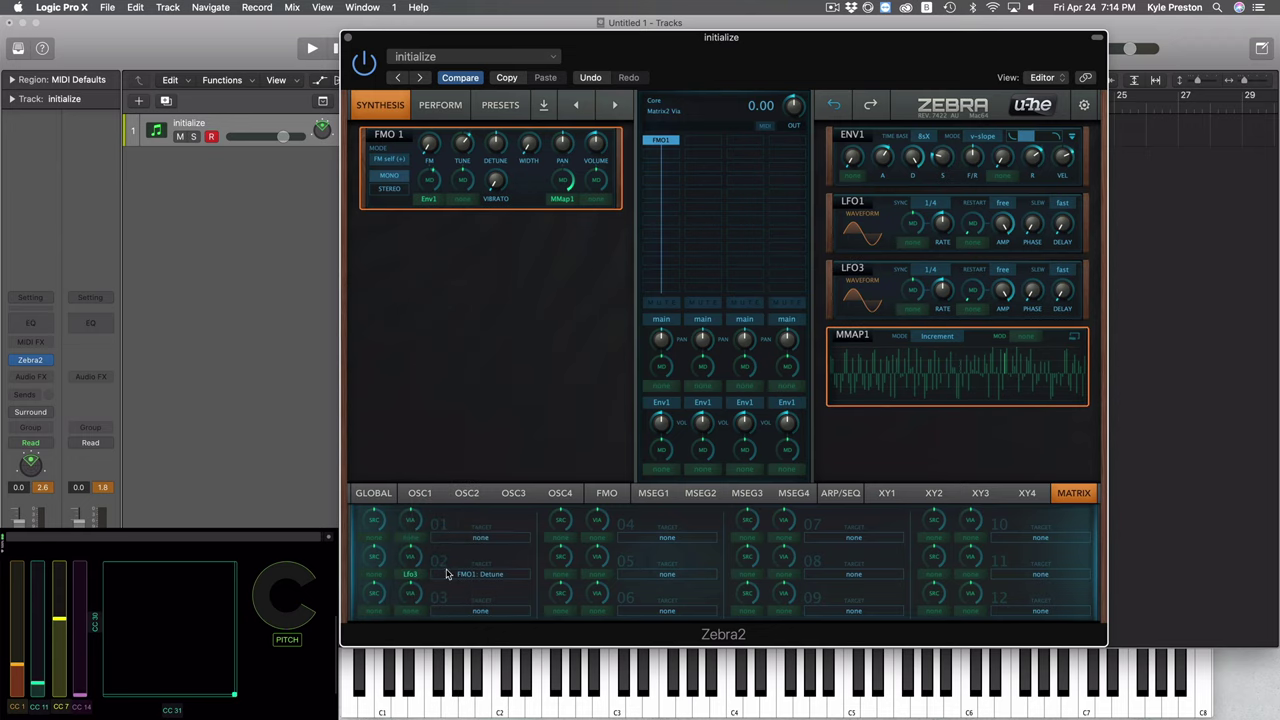
pyautogui.click(411, 574)
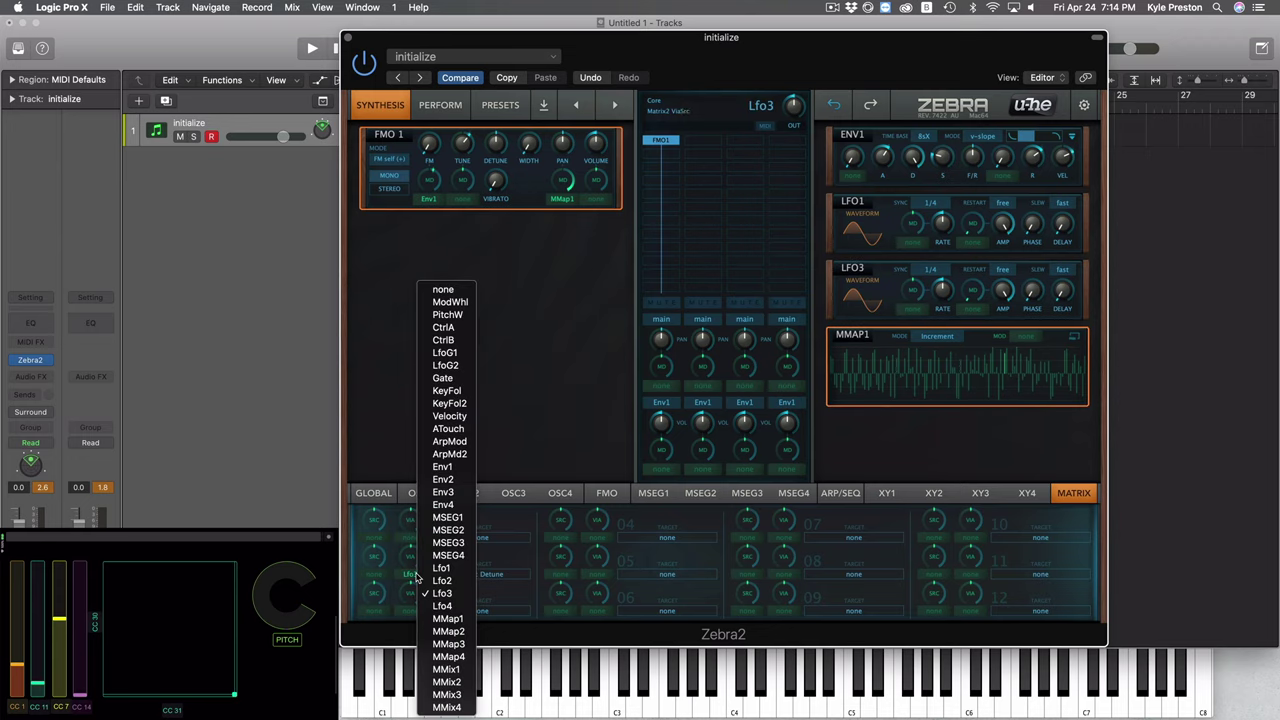
pyautogui.click(446, 632)
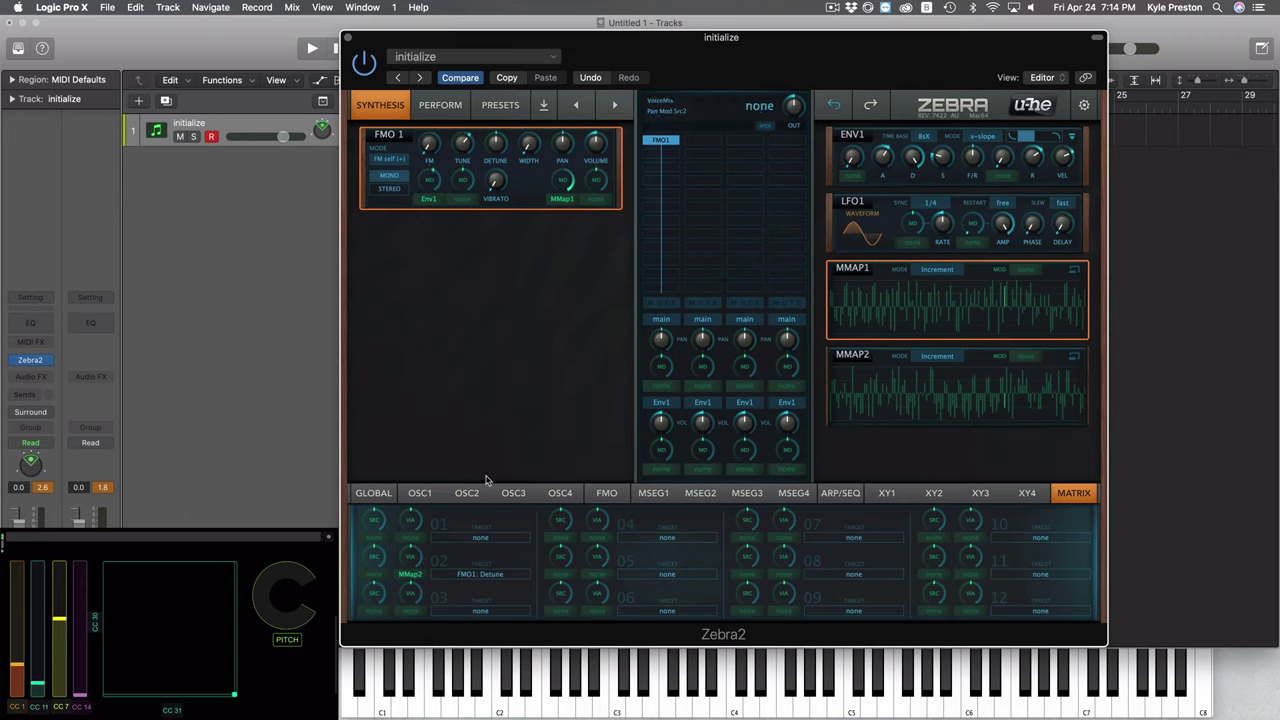
pyautogui.click(374, 560)
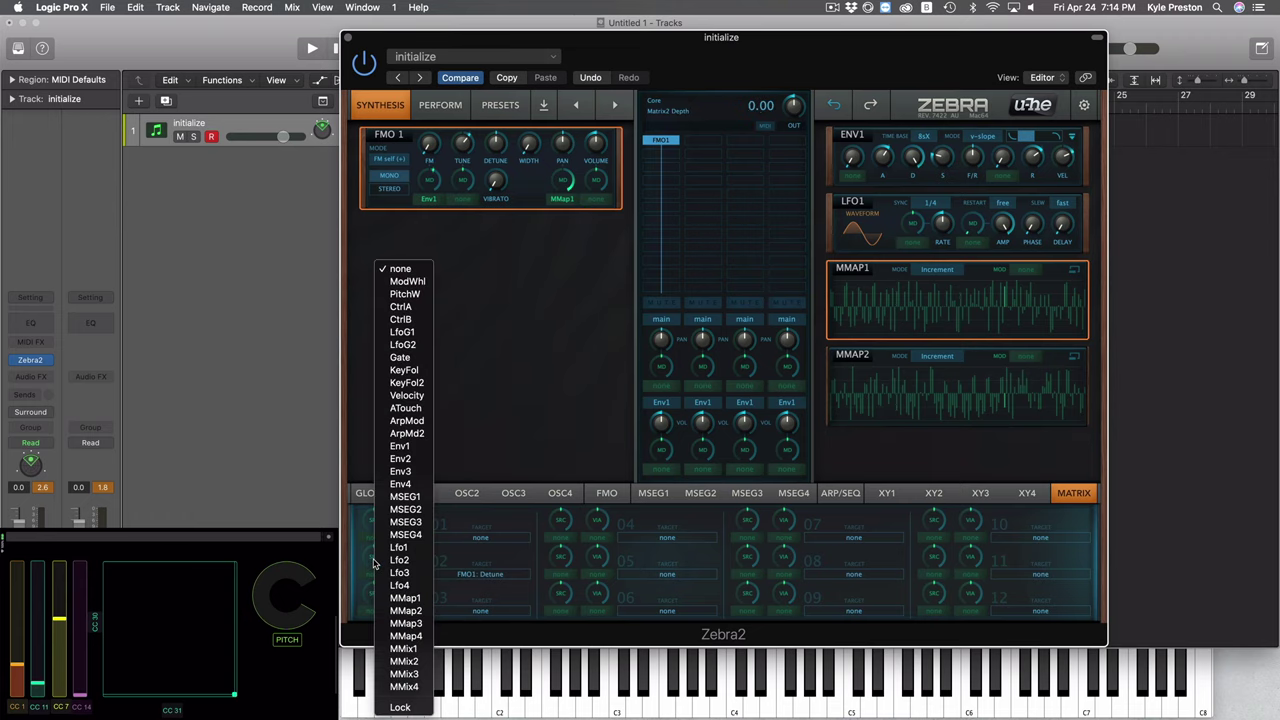
pyautogui.click(399, 446)
pyautogui.moveTo(375, 560); pyautogui.dragTo(409, 363)
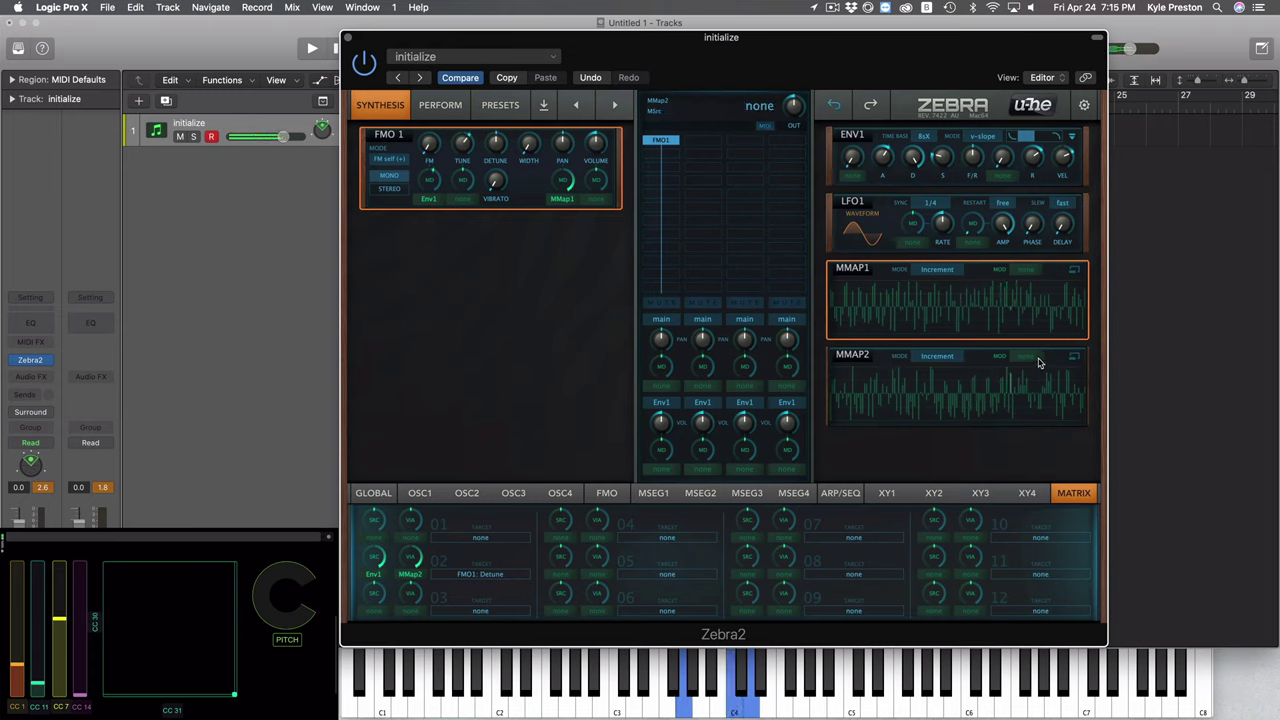
# Set Mod Mapper 2's mode to Key
pyautogui.click(1074, 357)
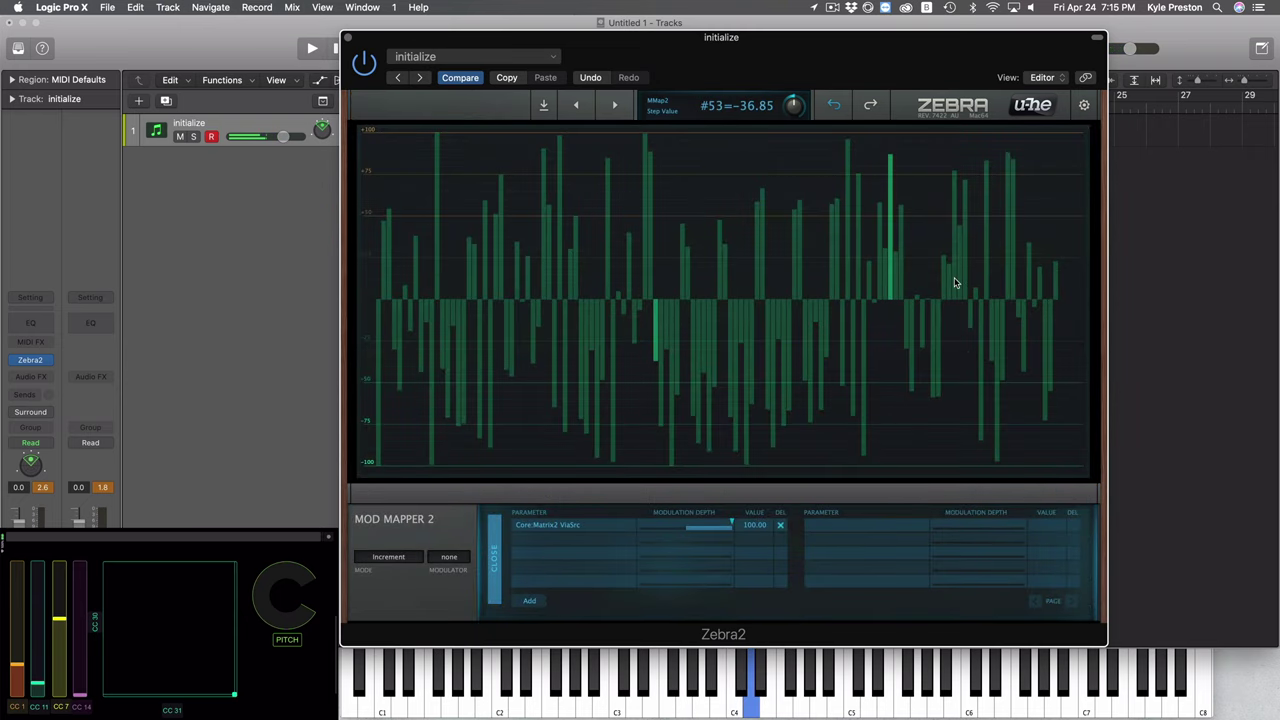
pyautogui.click(494, 560)
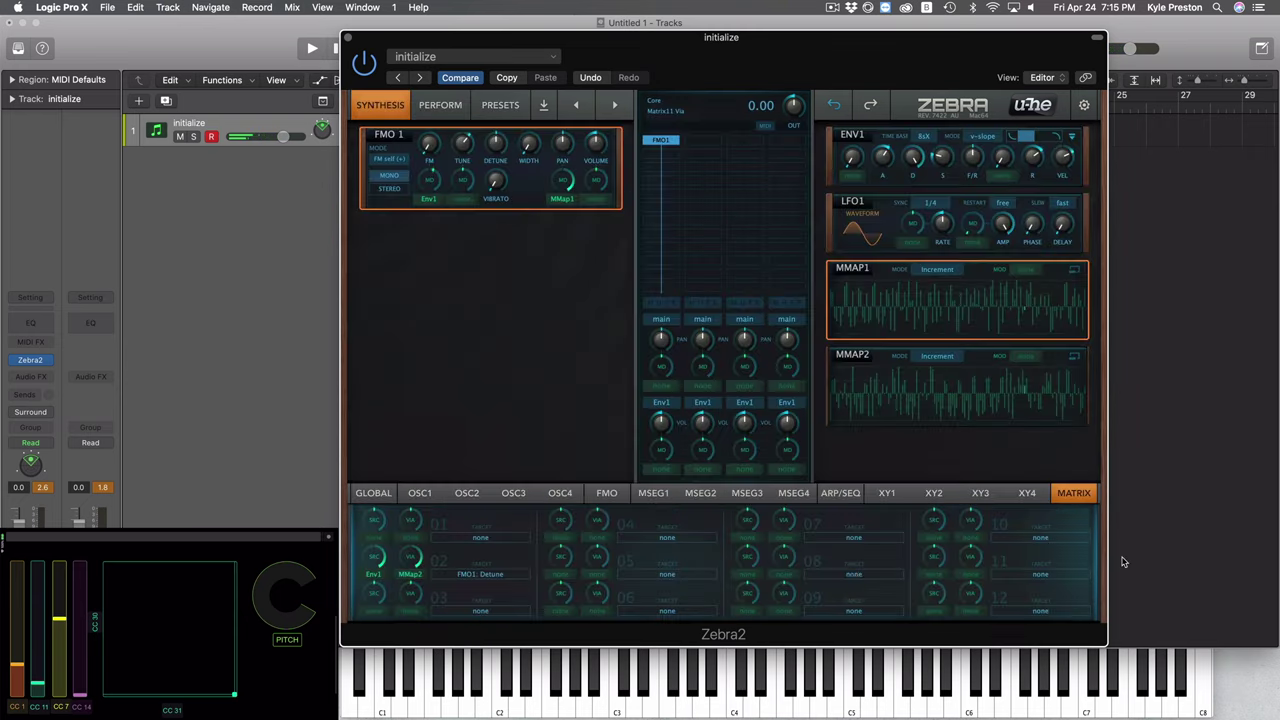
pyautogui.click(939, 358)
pyautogui.click(960, 365)
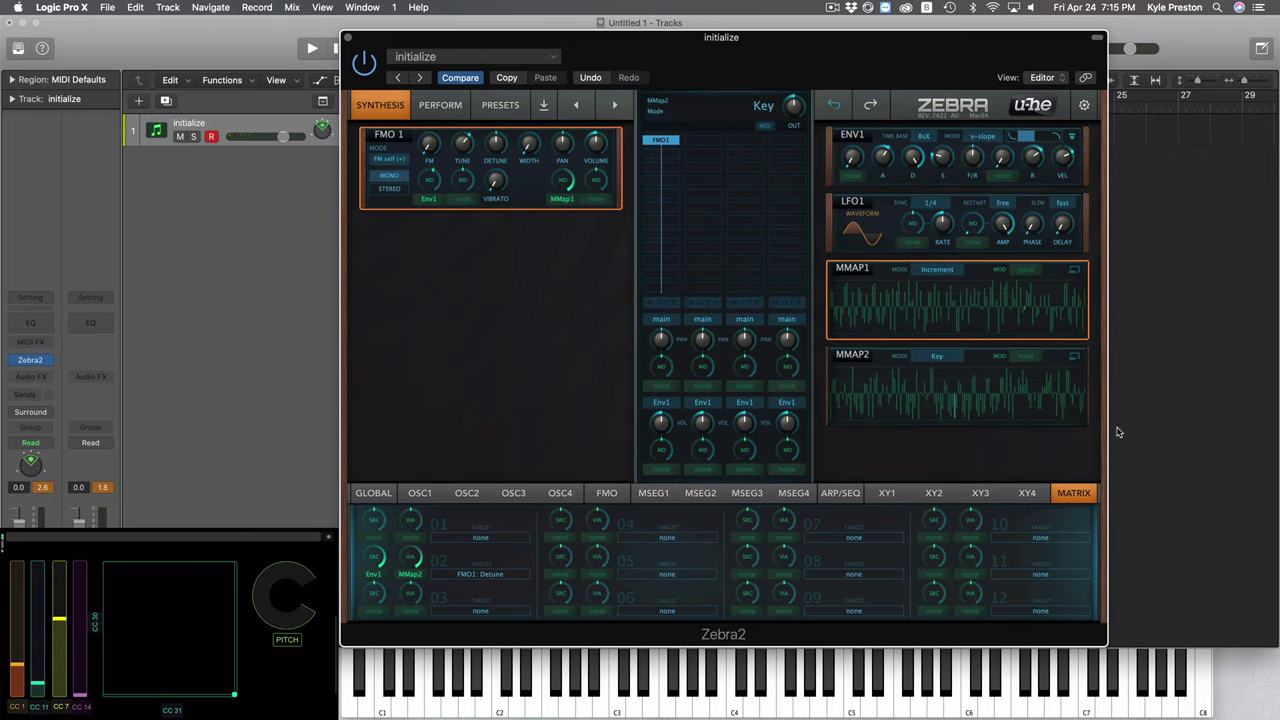
# Redraw MMap2 steps: step 68 to about -49, step 16 to 86.8, and steps 39–42
pyautogui.click(1075, 358)
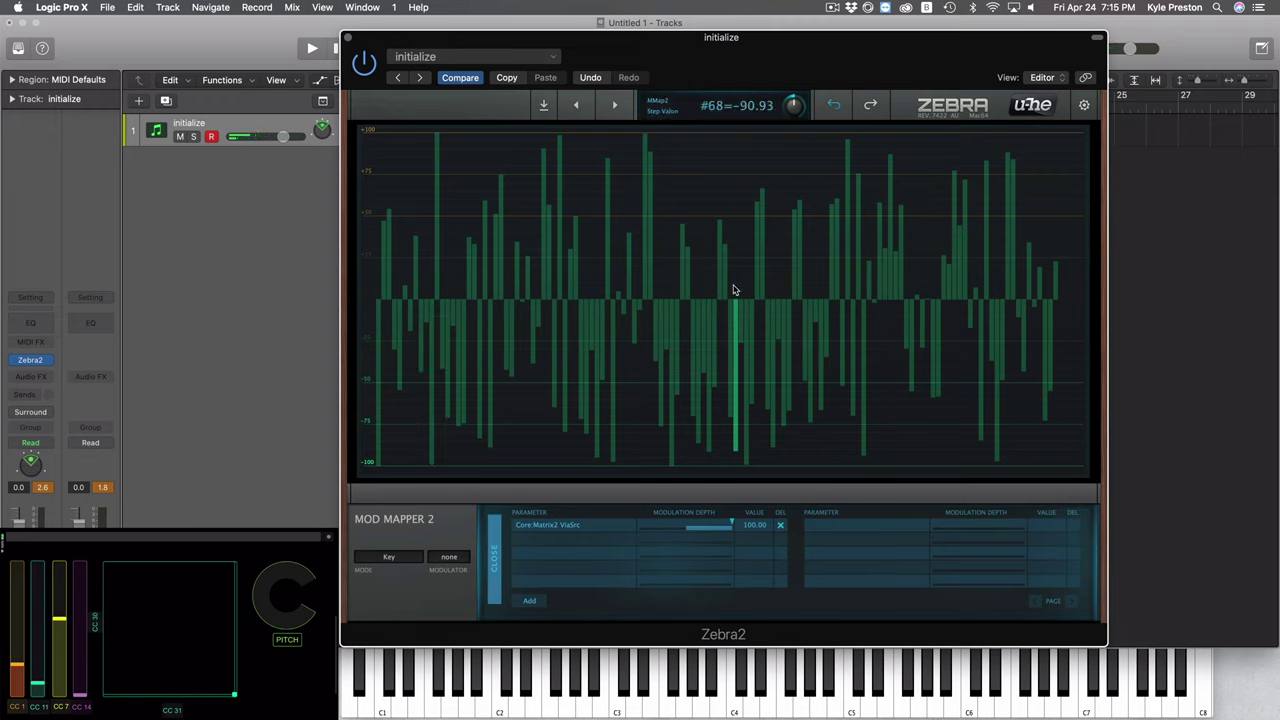
pyautogui.moveTo(733, 289); pyautogui.dragTo(726, 137)
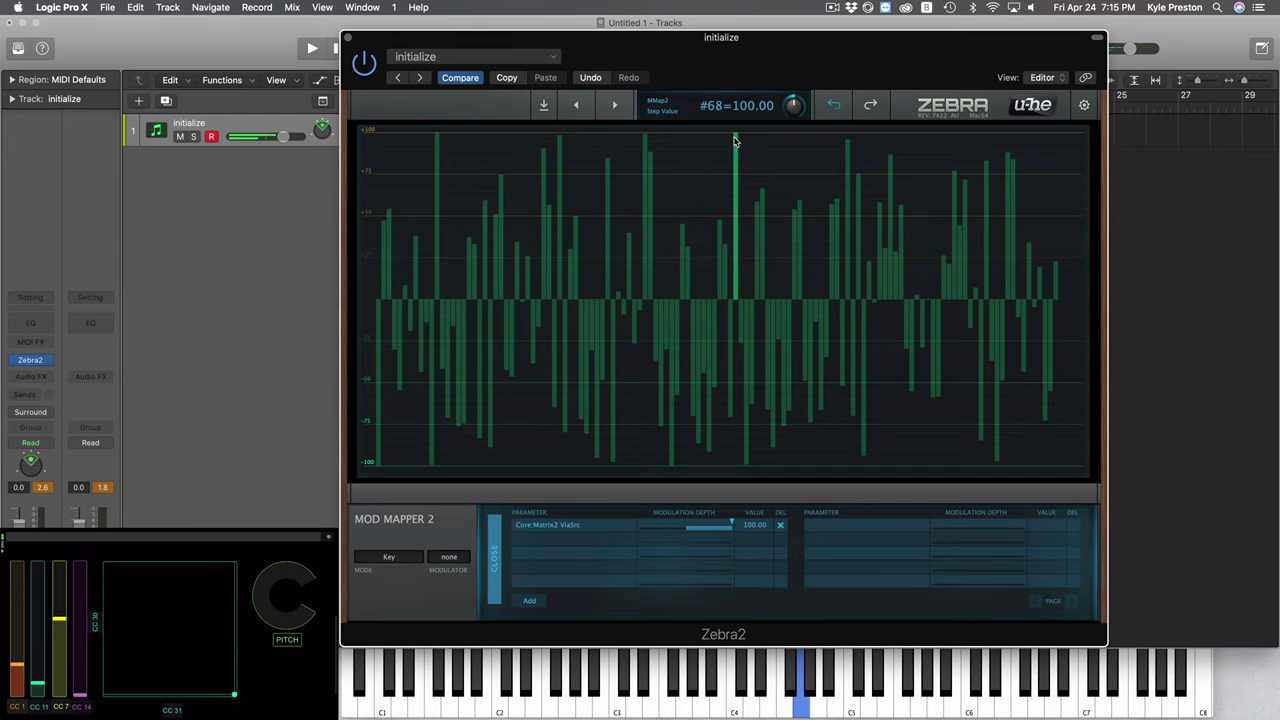
pyautogui.moveTo(735, 142); pyautogui.dragTo(728, 183)
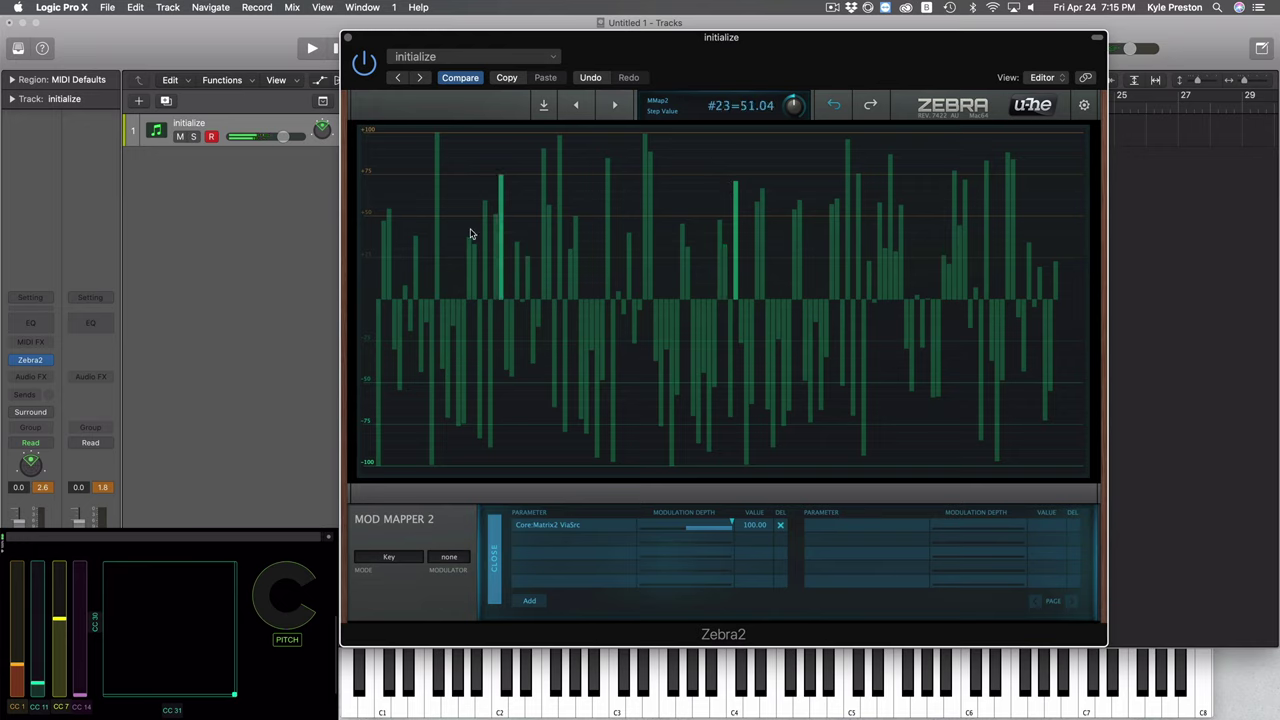
pyautogui.moveTo(466, 171); pyautogui.dragTo(460, 163)
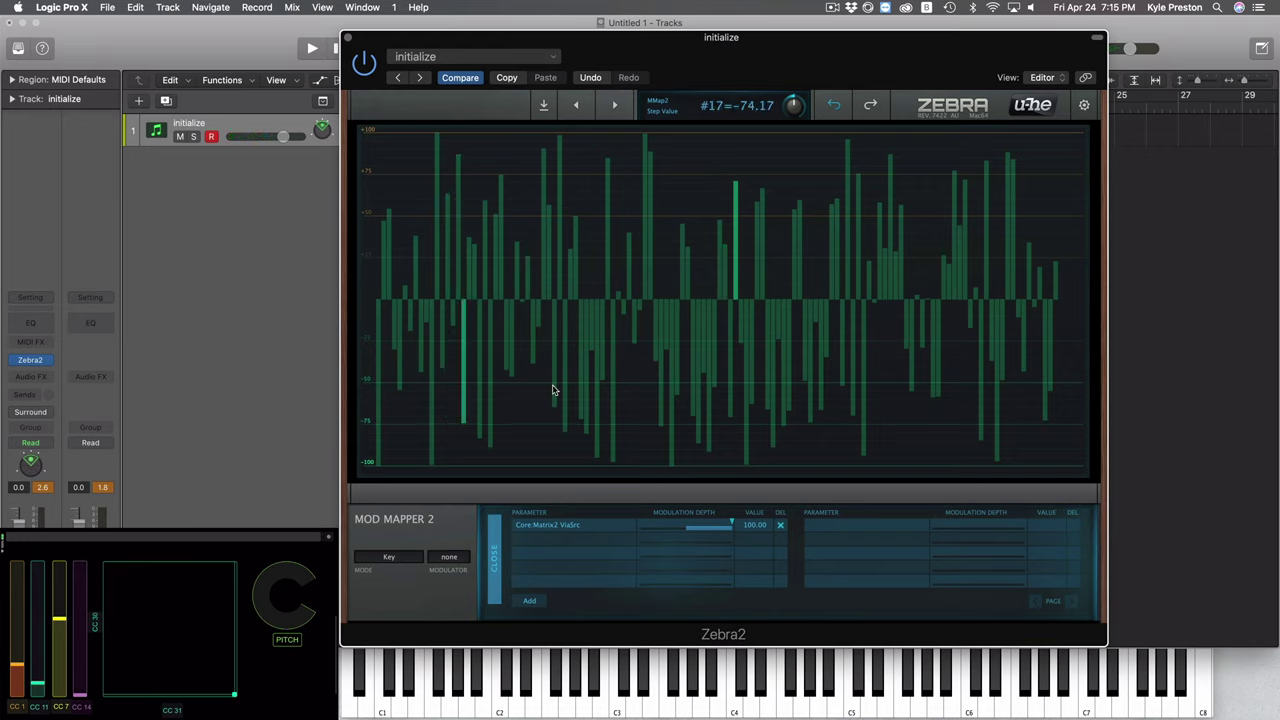
pyautogui.moveTo(580, 204)
pyautogui.mouseDown()
pyautogui.moveTo(596, 331)
pyautogui.moveTo(575, 357)
pyautogui.mouseUp()
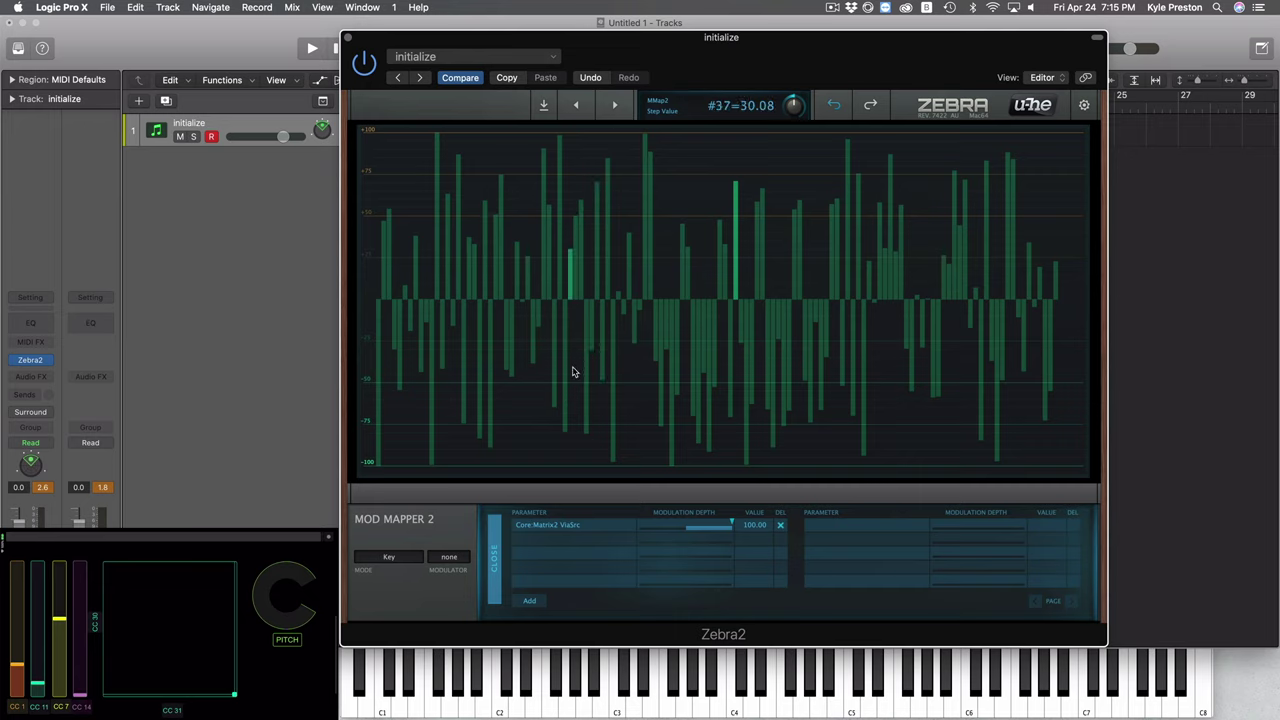
# Set MMap2 steps 55, 104, 100 to about 47.6, 42.8, 55.6; step 110 negative, 117 positive
pyautogui.click(664, 224)
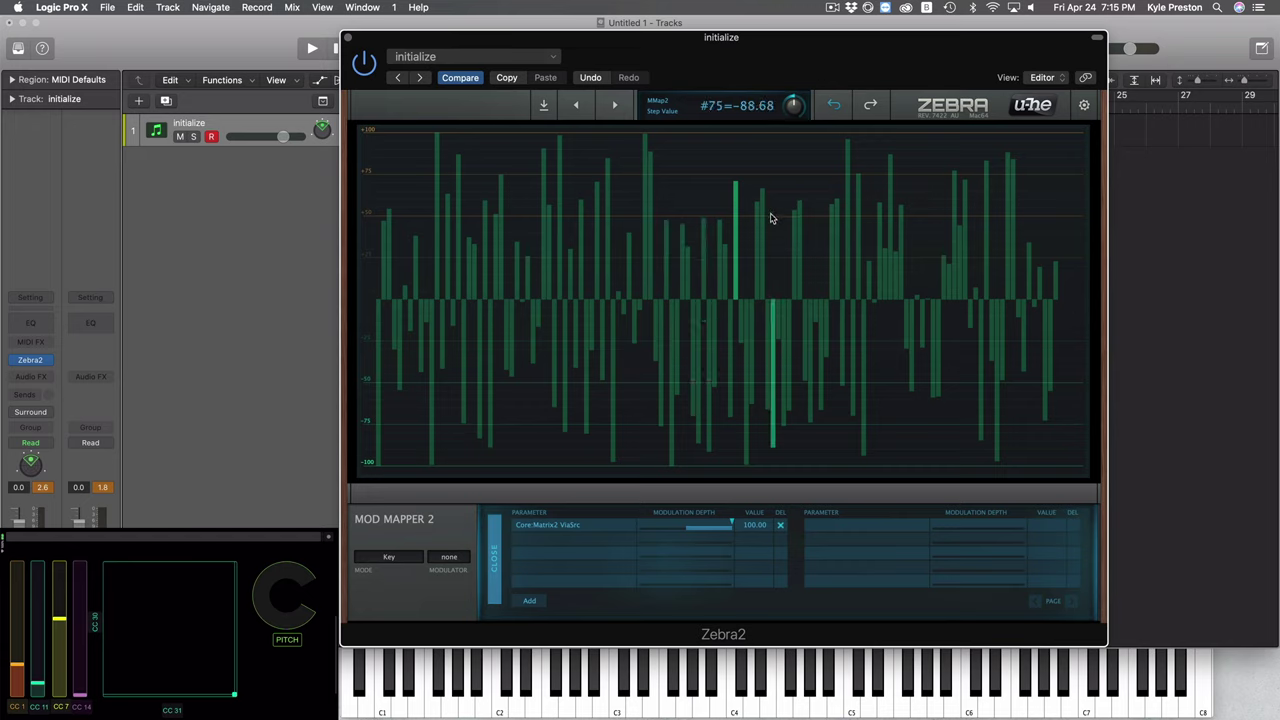
pyautogui.click(927, 233)
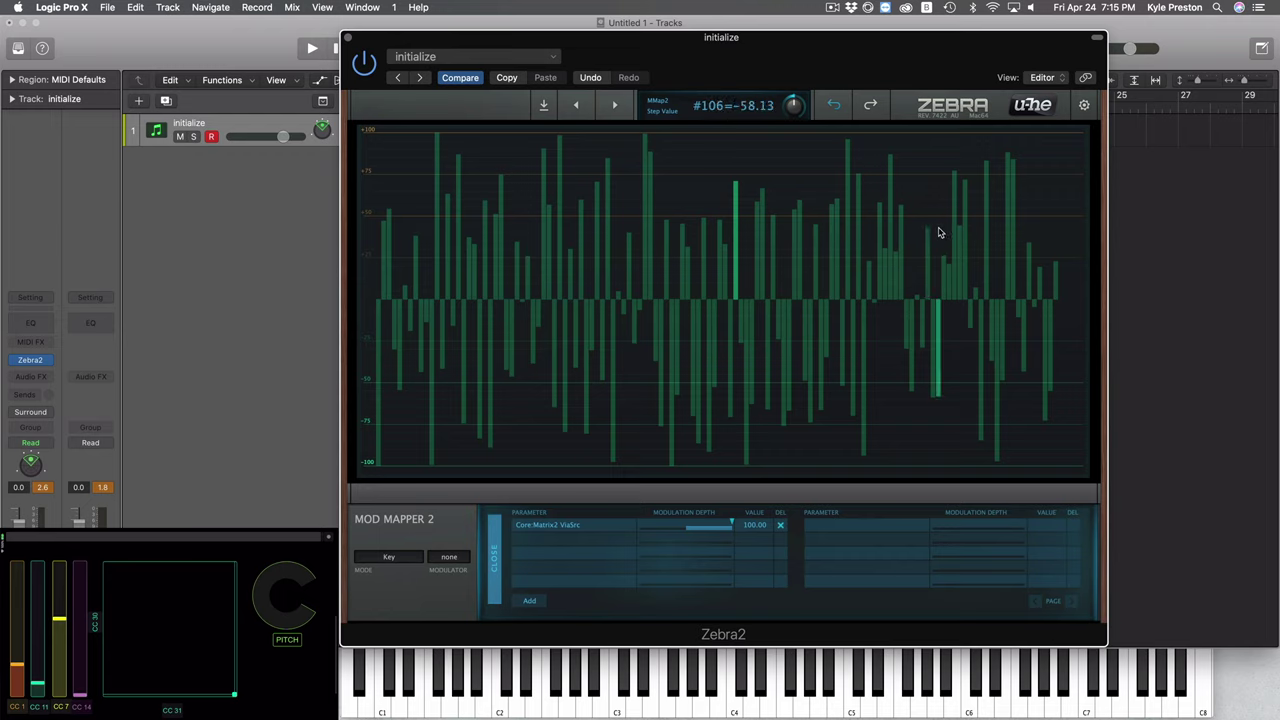
pyautogui.click(905, 210)
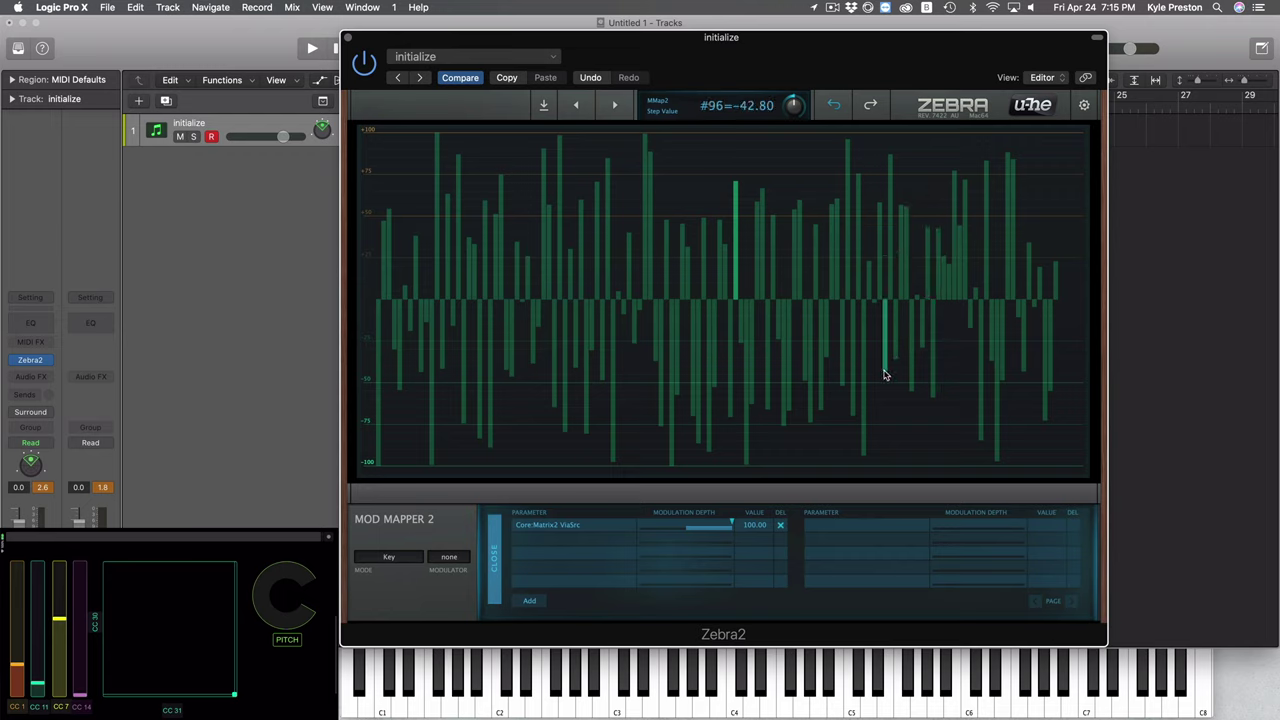
pyautogui.click(960, 375)
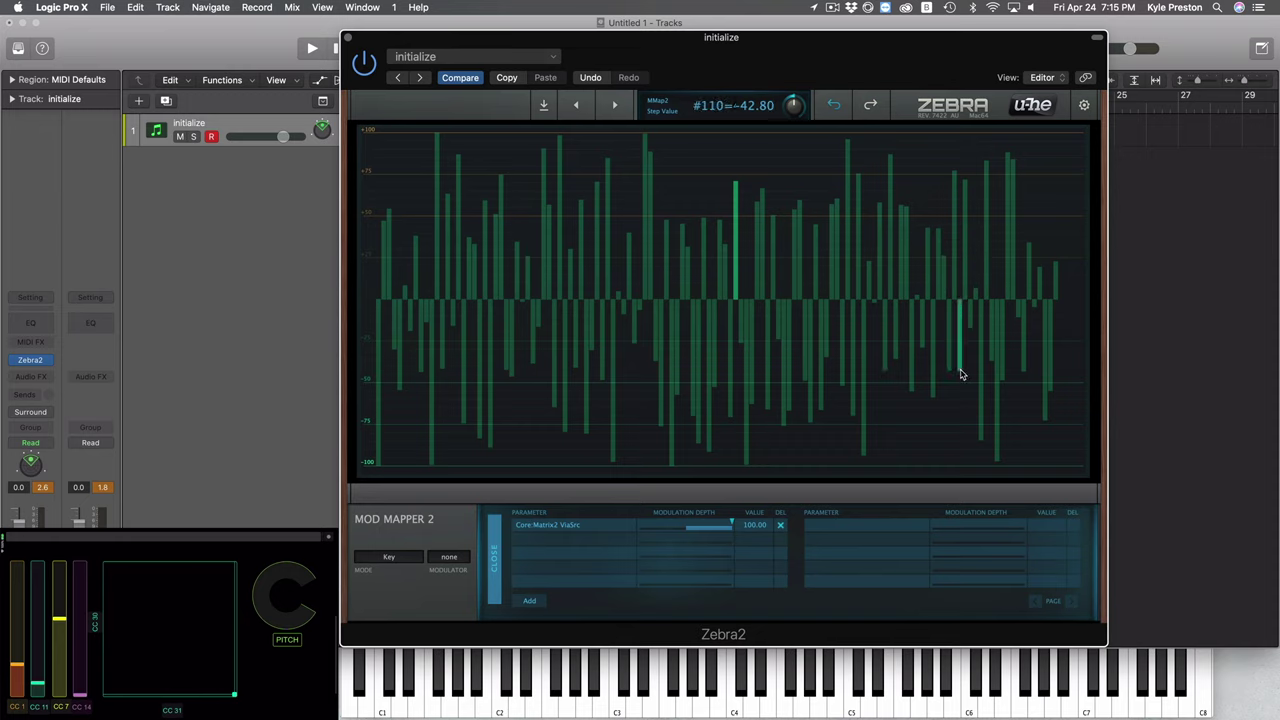
pyautogui.click(996, 235)
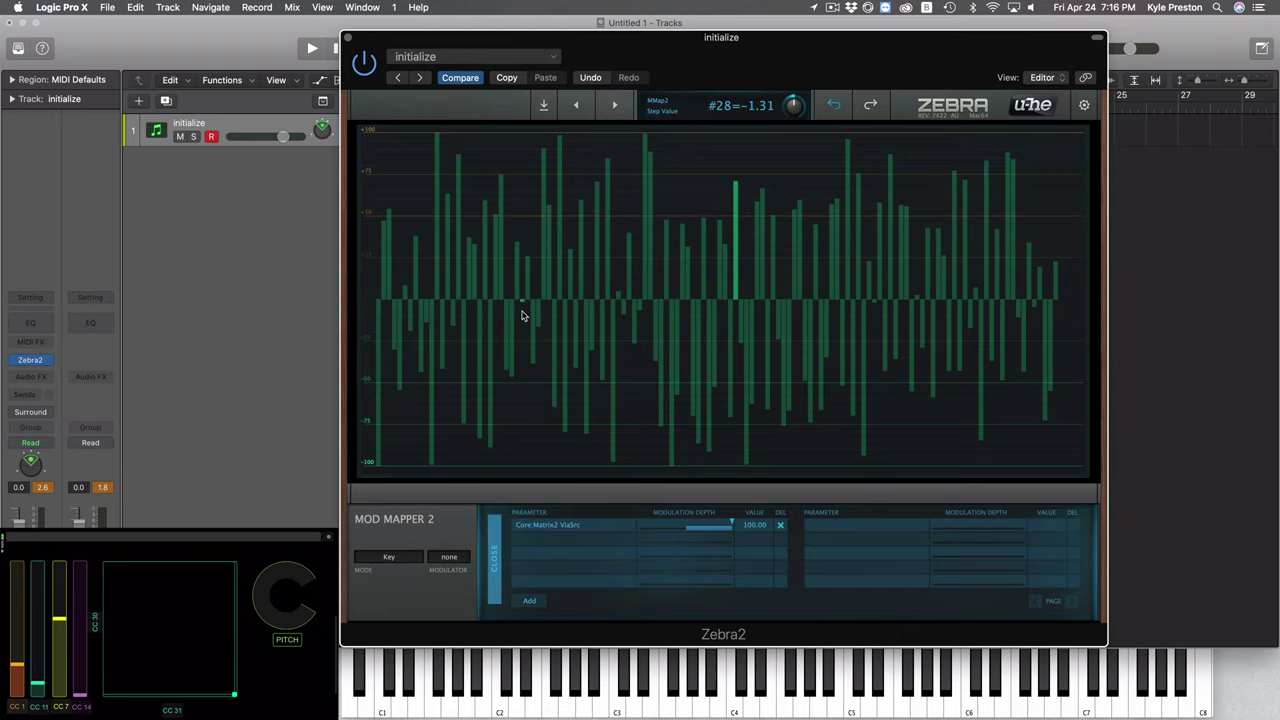
pyautogui.click(494, 562)
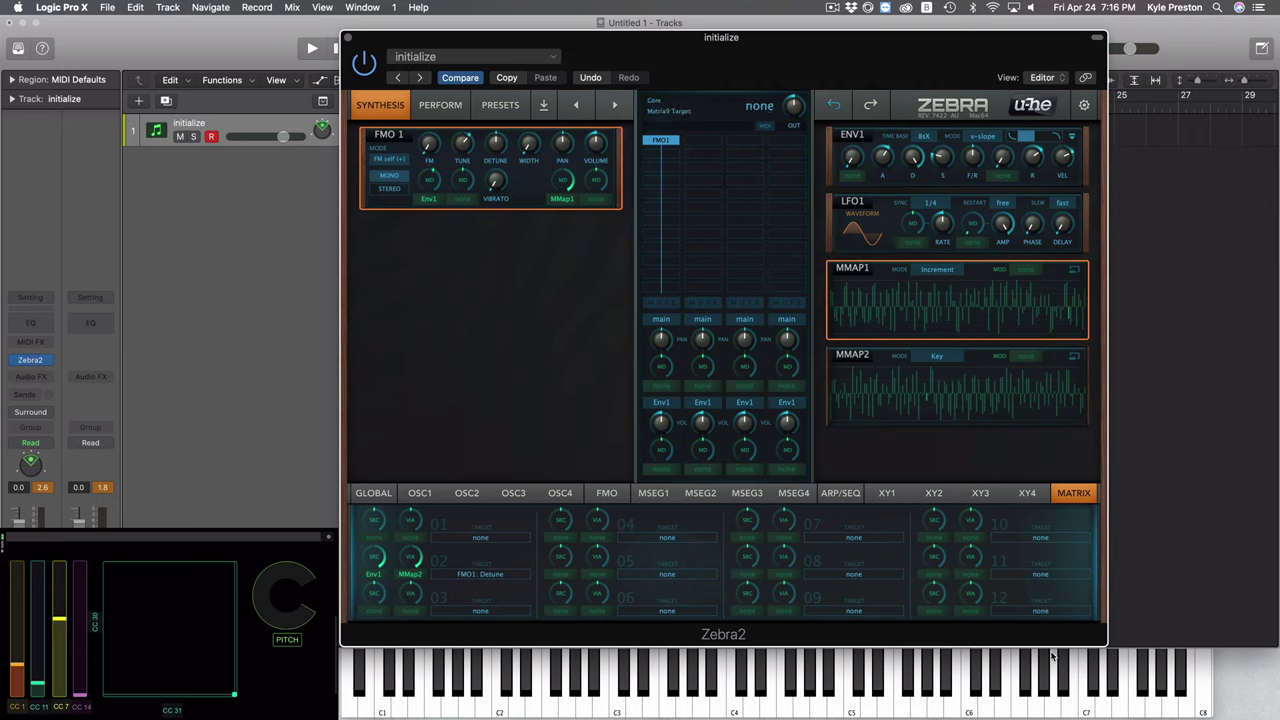
pyautogui.moveTo(700, 712)
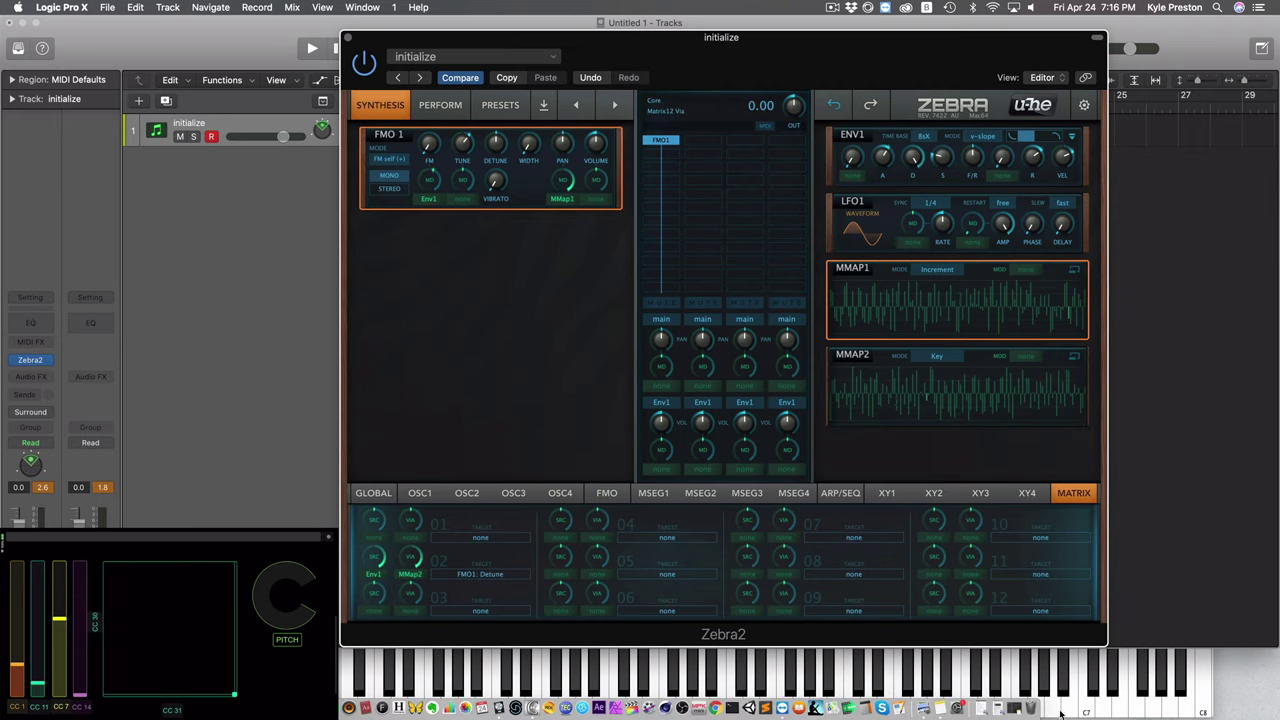
# Restore the minimized Zebra2.pdf and jump from its contents to the MMap section on page 63
pyautogui.click(1010, 710)
pyautogui.scroll(20, 78, 437)
pyautogui.scroll(-15, 78, 437)
pyautogui.scroll(-10, 78, 437)
pyautogui.scroll(-10, 78, 437)
pyautogui.scroll(15, 78, 437)
pyautogui.scroll(10, 78, 437)
pyautogui.scroll(1, 117, 427)
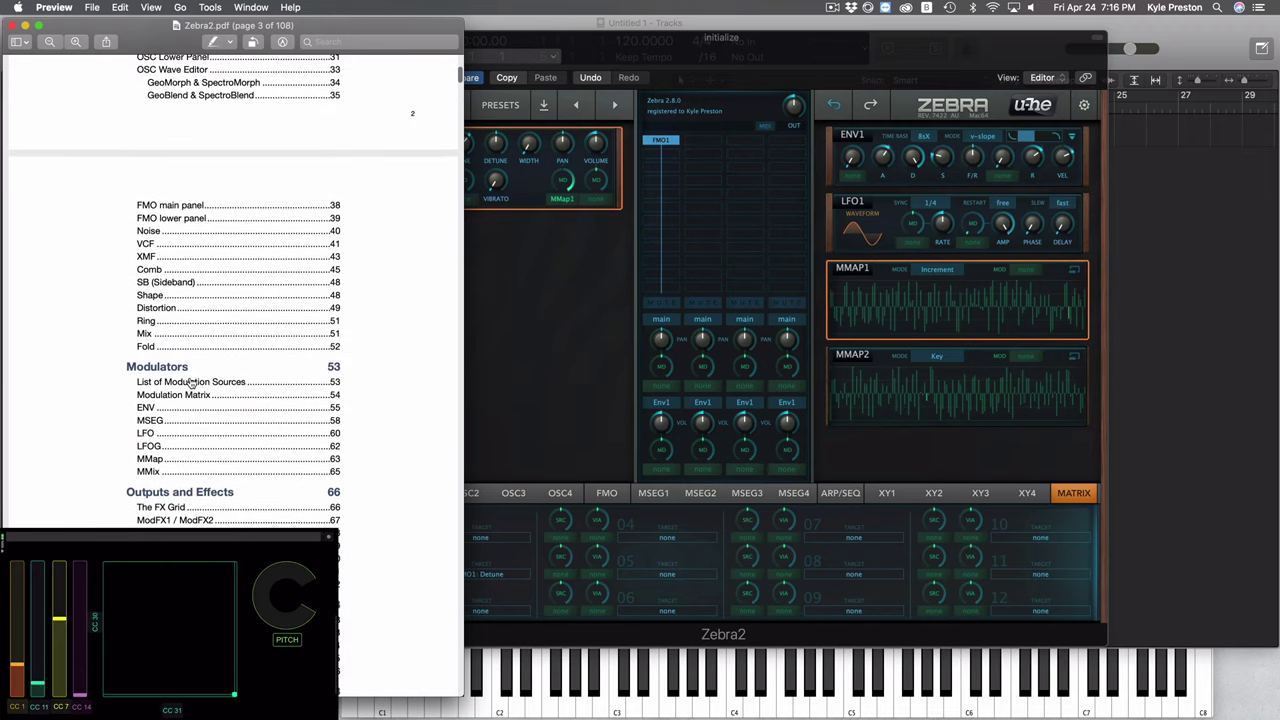
pyautogui.click(150, 459)
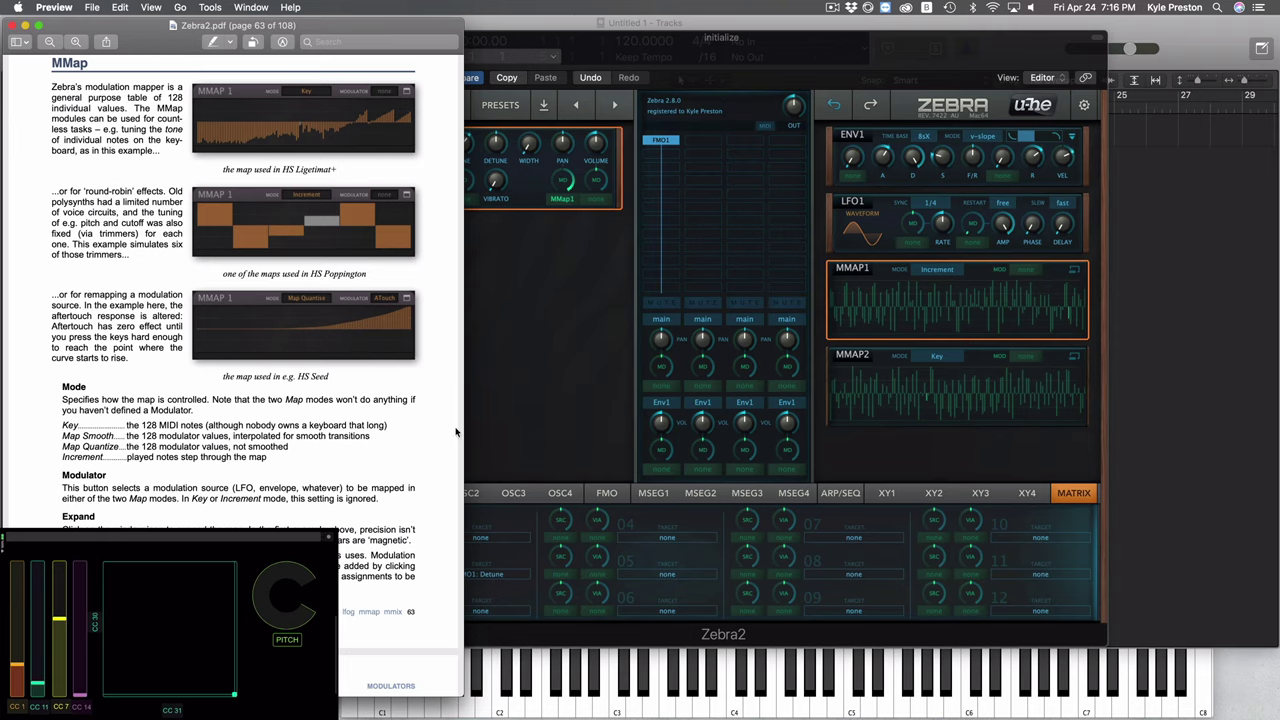
# Close the Zebra2 manual and dismiss the Logic Preferences window
pyautogui.click(25, 26)
pyautogui.click(517, 357)
pyautogui.press('super+comma')
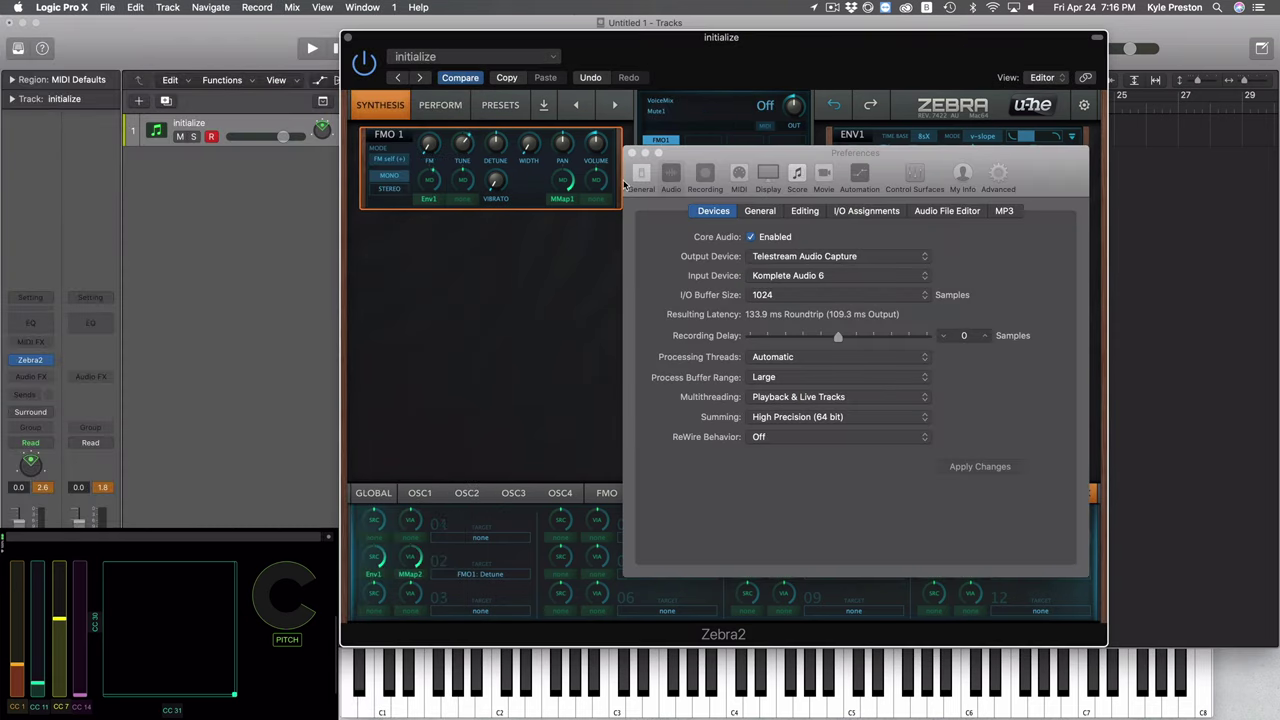
pyautogui.press('super+w')
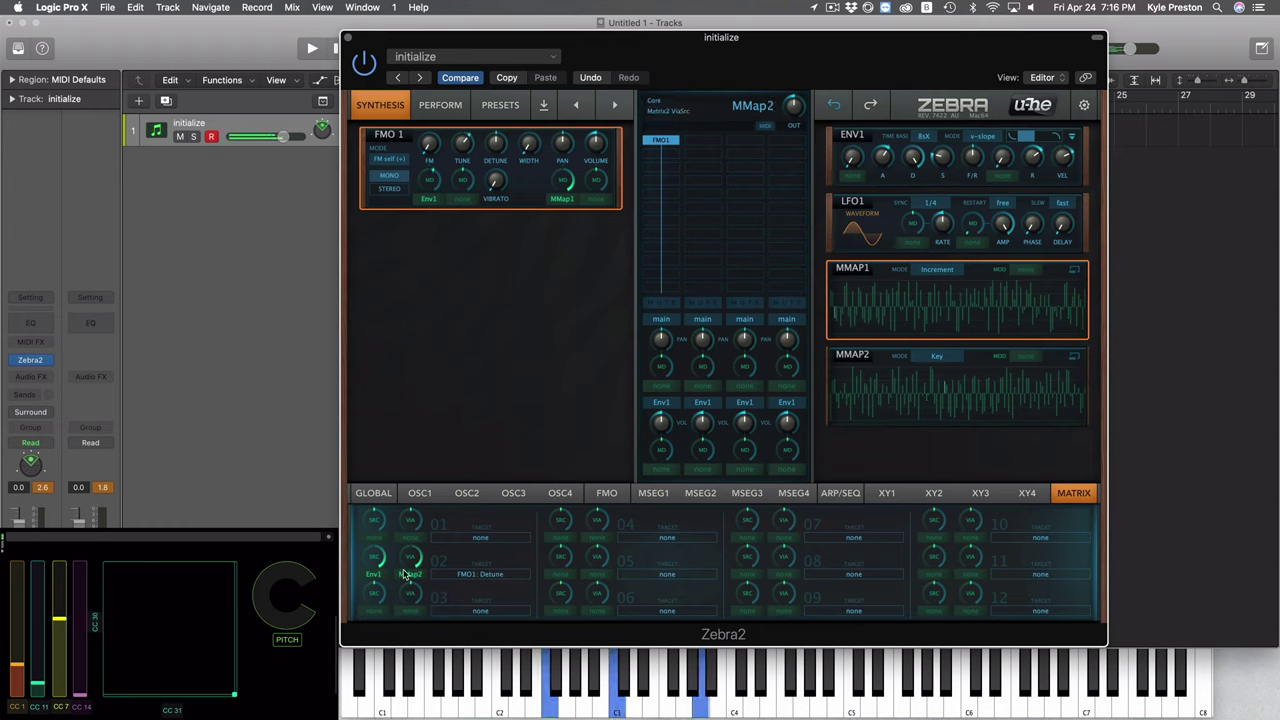
# Adjust matrix slot 02's via amount and lower its detune depth to 92
pyautogui.moveTo(410, 558); pyautogui.dragTo(409, 592)
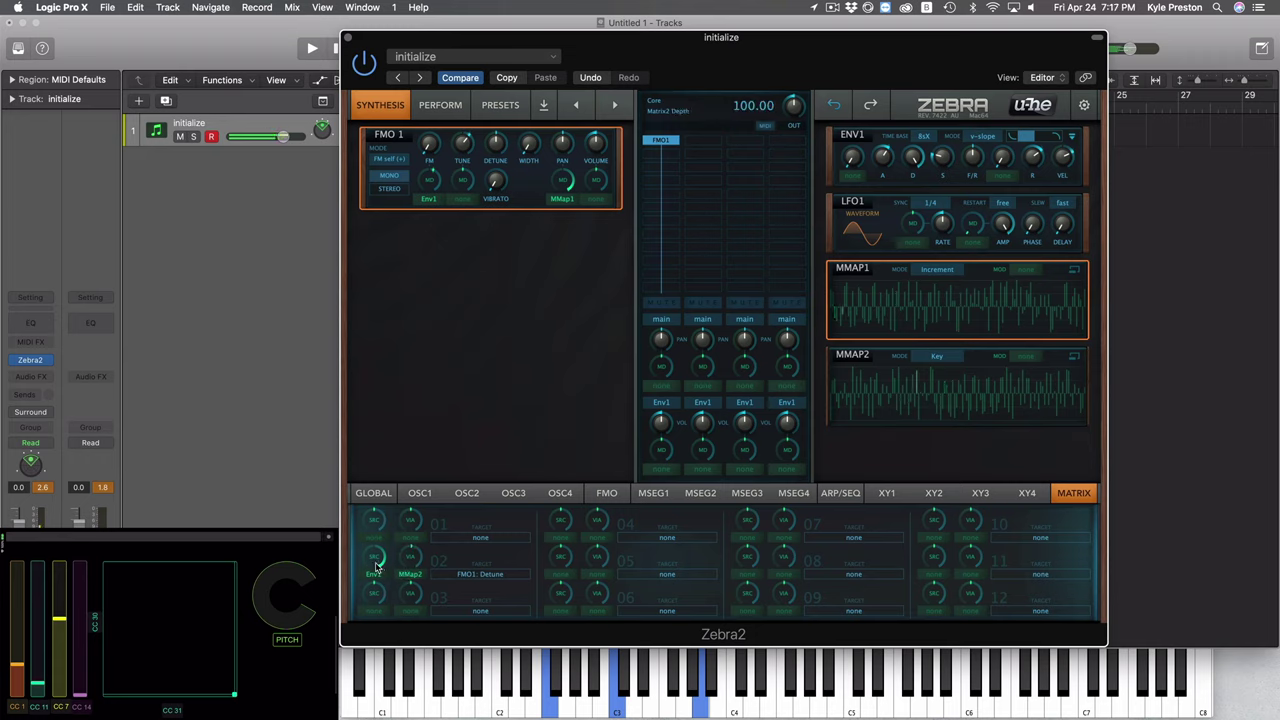
pyautogui.moveTo(375, 558); pyautogui.dragTo(392, 359)
pyautogui.moveTo(373, 557); pyautogui.dragTo(373, 587)
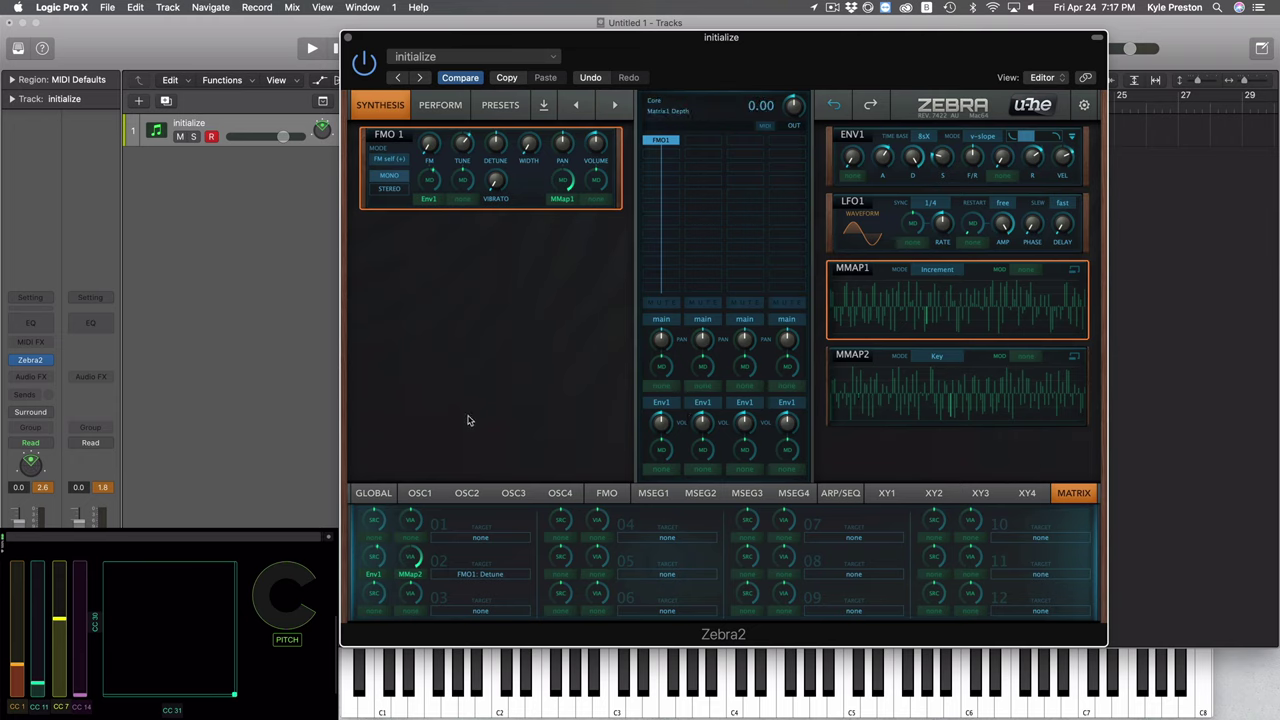
# Route ModWhl to FMO1 FM Depth in matrix slot 01, with no via, at depth 26
pyautogui.click(371, 522)
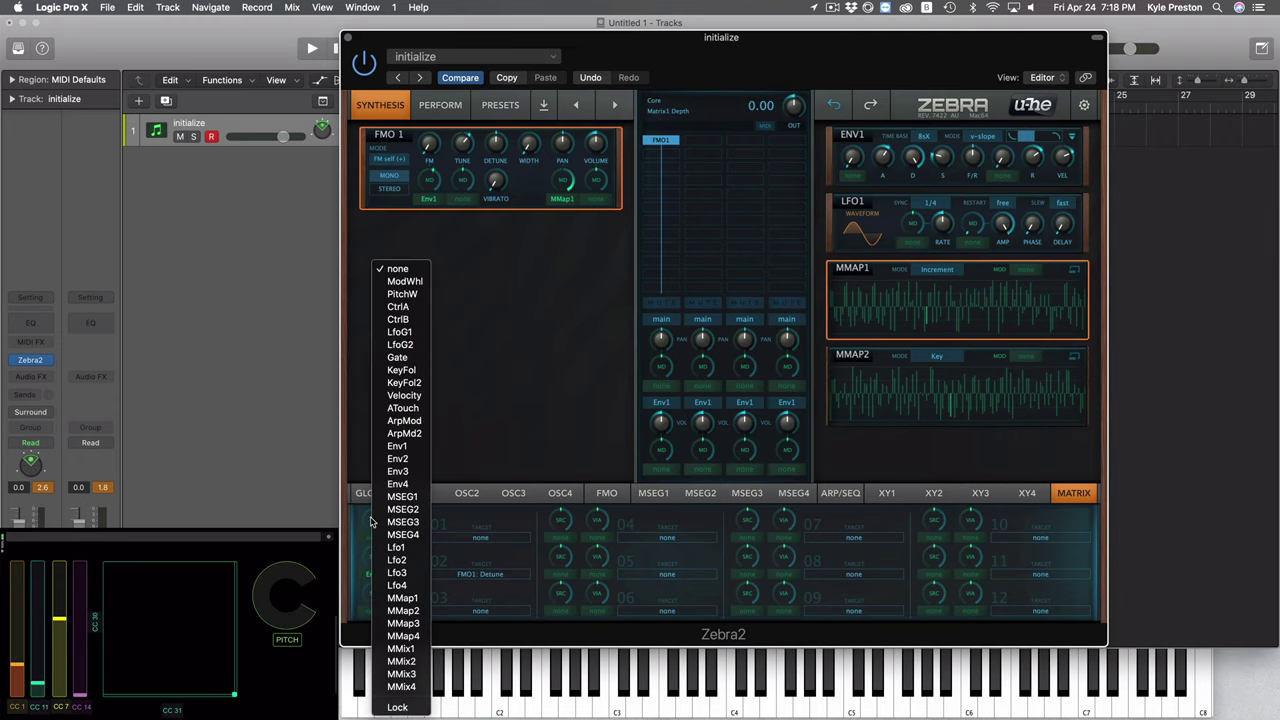
pyautogui.click(402, 284)
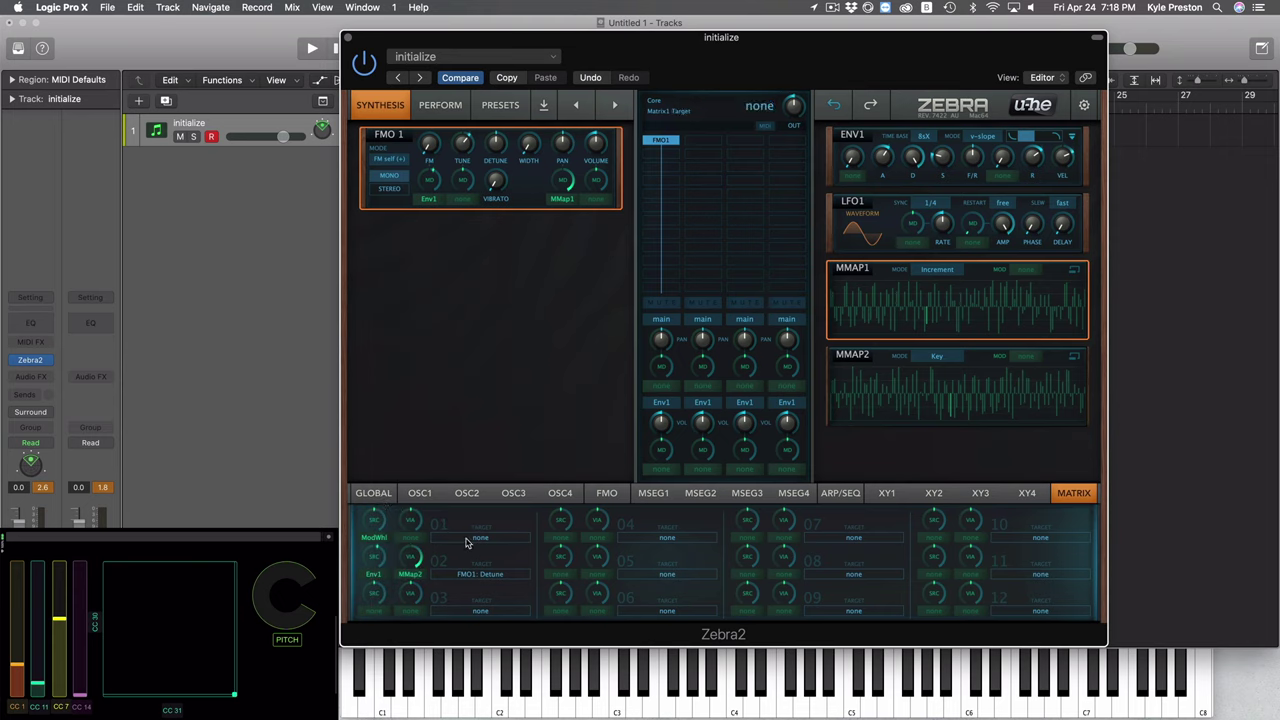
pyautogui.moveTo(465, 542); pyautogui.dragTo(430, 145)
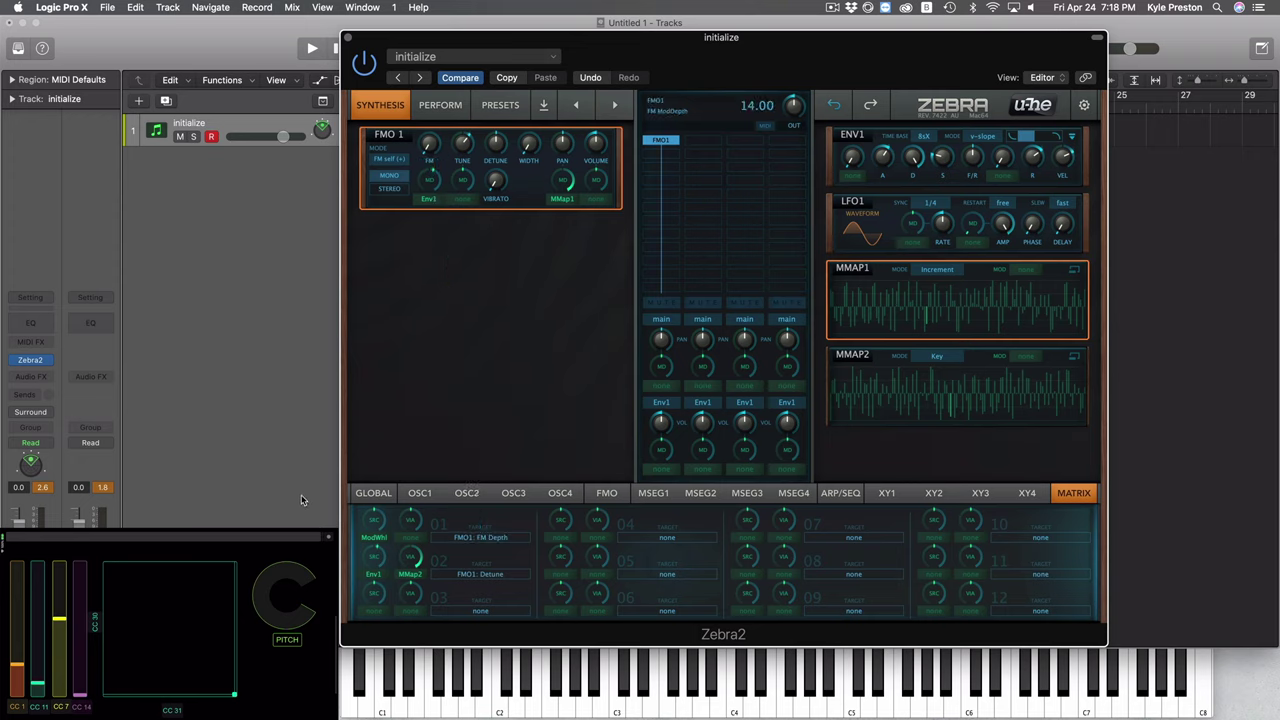
pyautogui.click(410, 538)
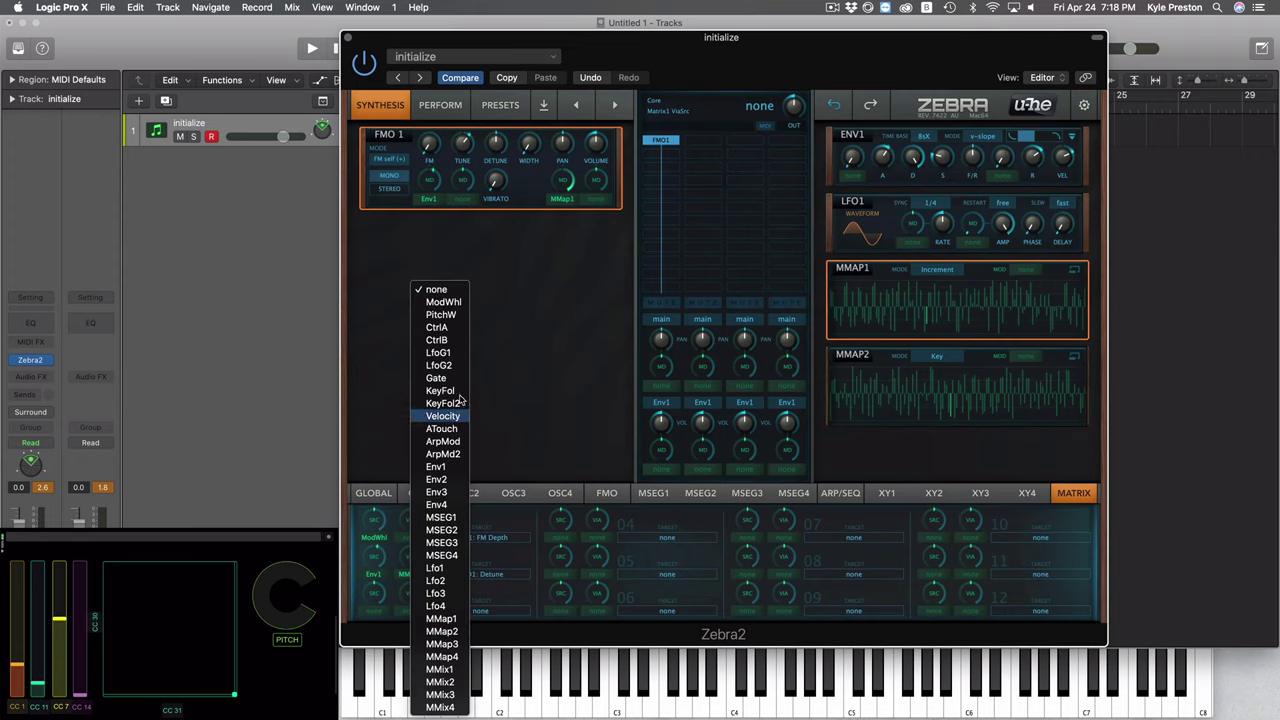
pyautogui.click(508, 334)
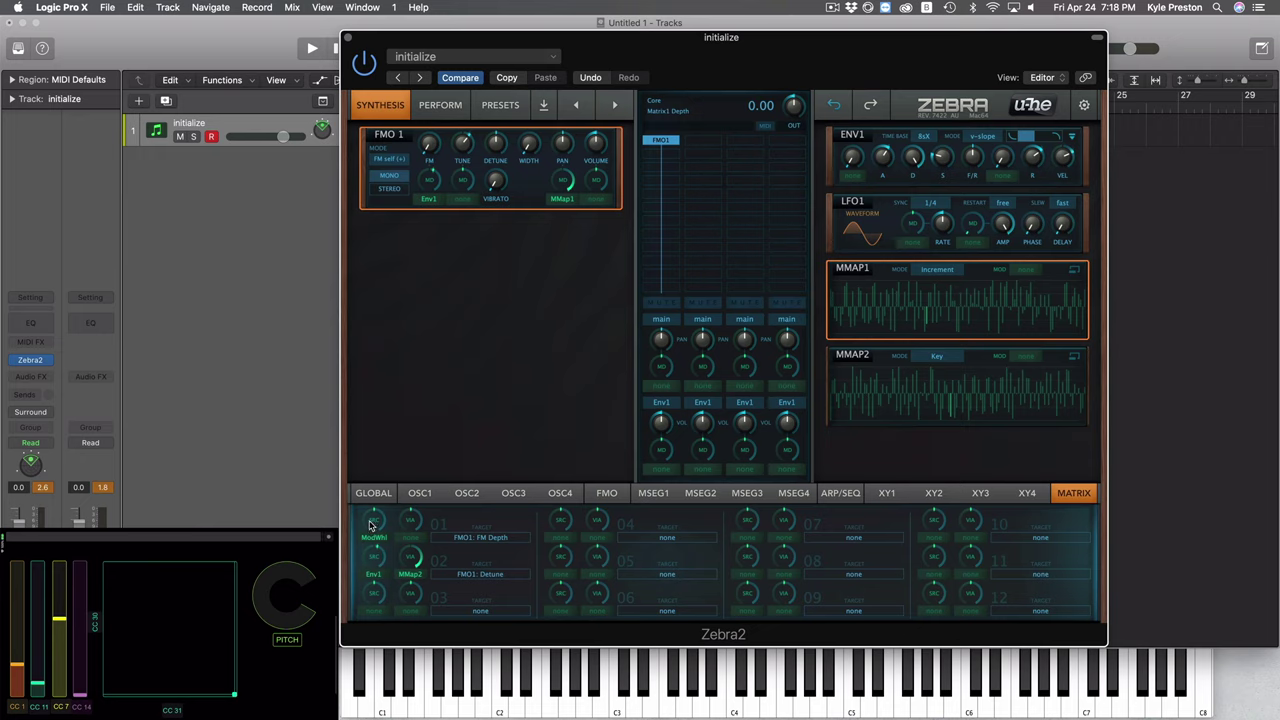
pyautogui.moveTo(372, 527)
pyautogui.mouseDown()
pyautogui.moveTo(378, 490)
pyautogui.moveTo(376, 517)
pyautogui.mouseUp()
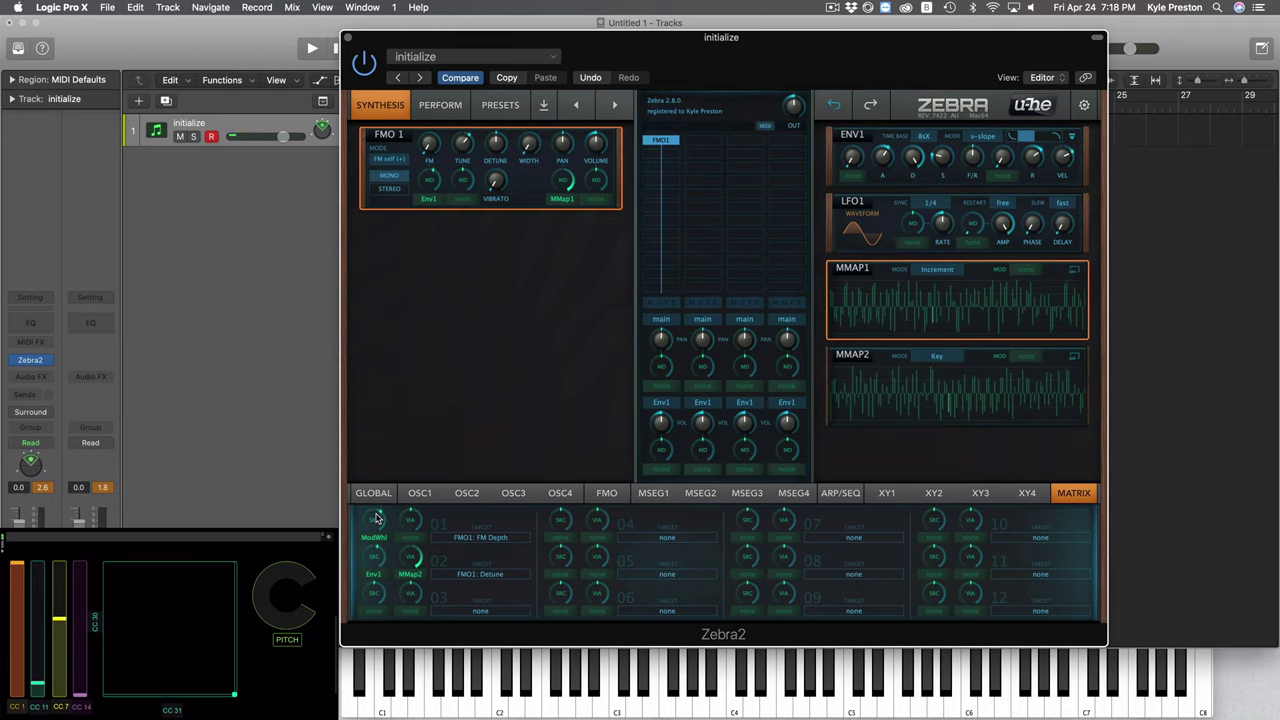
# Bring matrix slot 01's ModWhl depth down to about 18 by scrolling its knob
pyautogui.moveTo(372, 518)
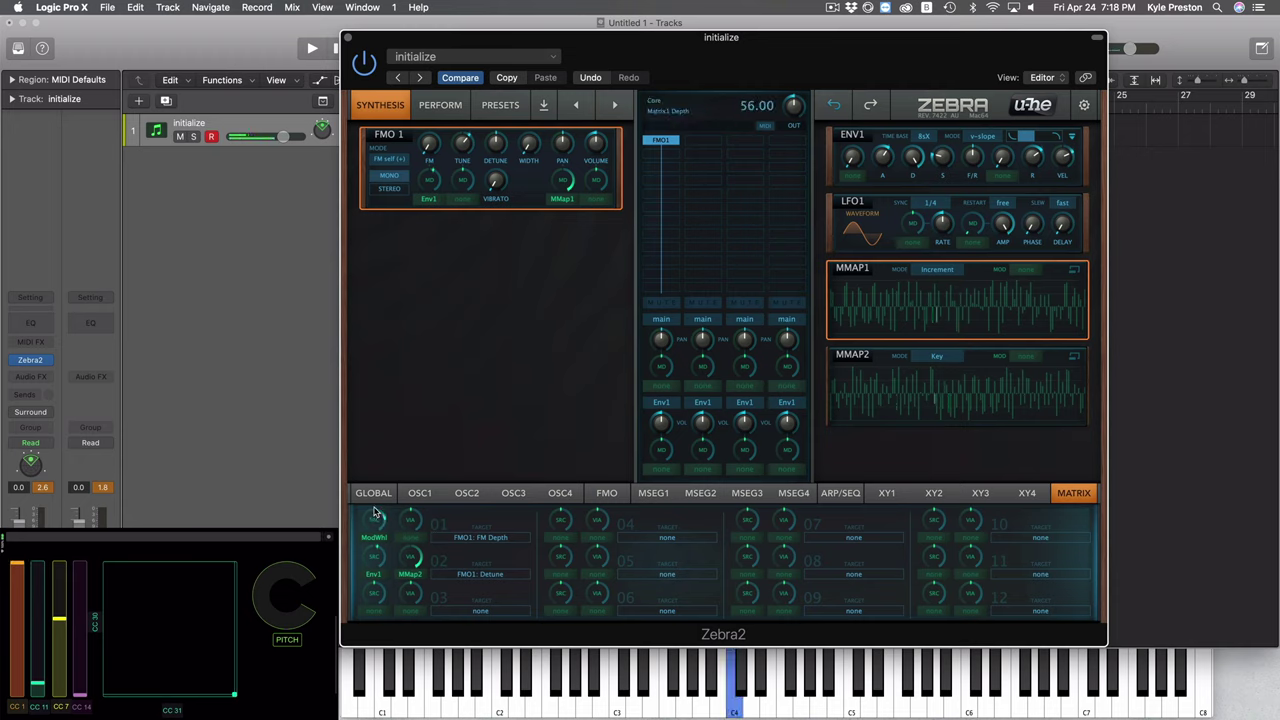
pyautogui.scroll(5, 372, 520)
pyautogui.scroll(-3, 372, 519)
pyautogui.scroll(3, 372, 518)
pyautogui.scroll(-3, 372, 518)
pyautogui.scroll(3, 372, 516)
pyautogui.scroll(-1, 372, 518)
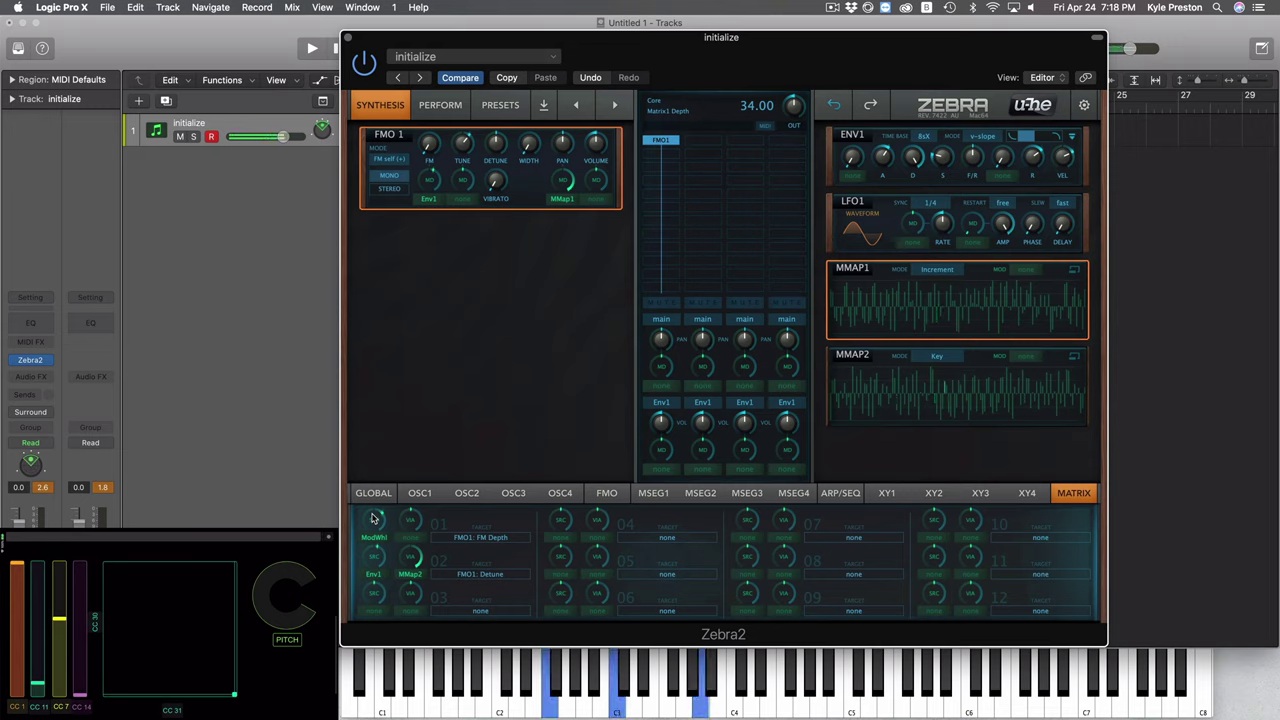
pyautogui.scroll(-3, 372, 521)
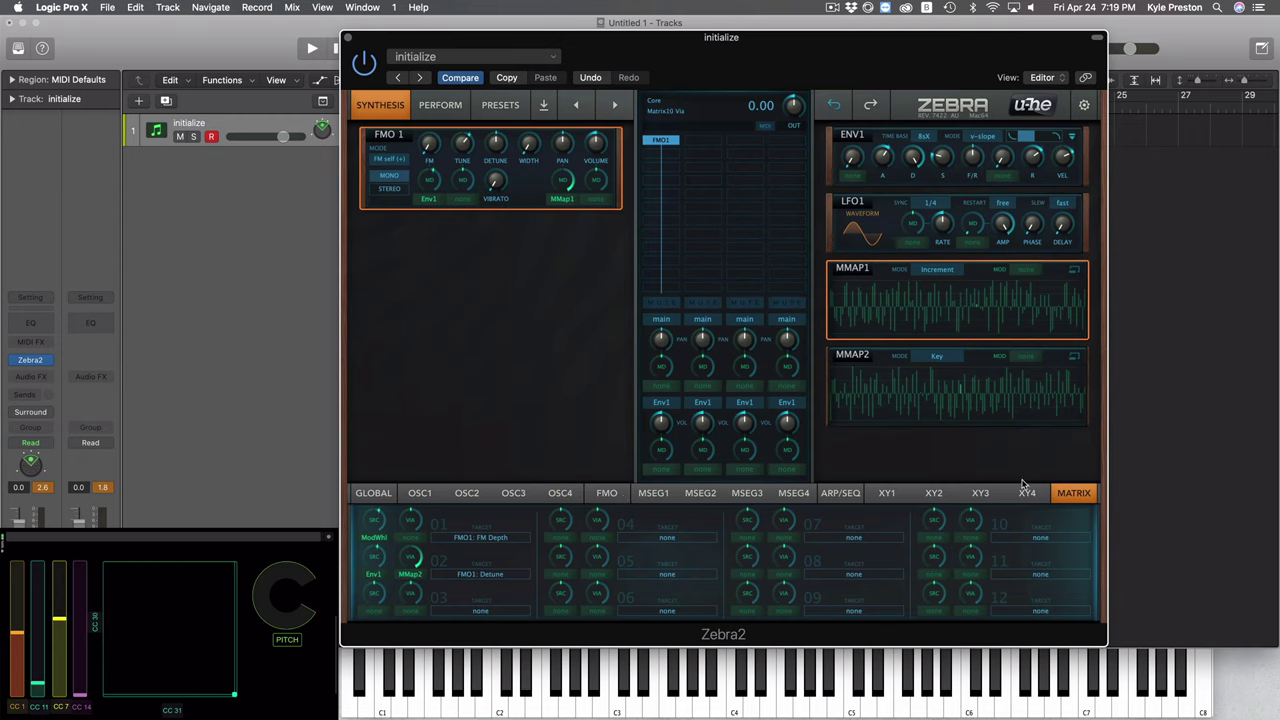
# On the Global page, remove ModFX1 from the effects chain and insert EQ1 in its slot
pyautogui.click(372, 493)
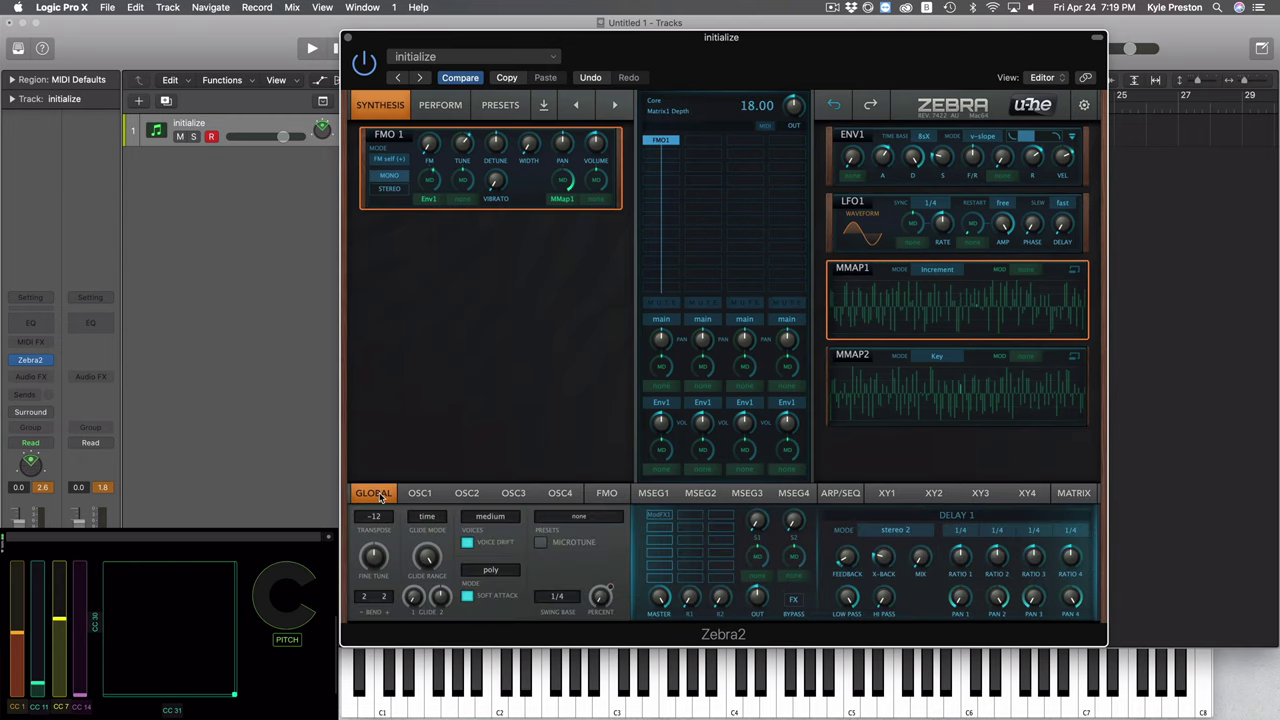
pyautogui.click(669, 519)
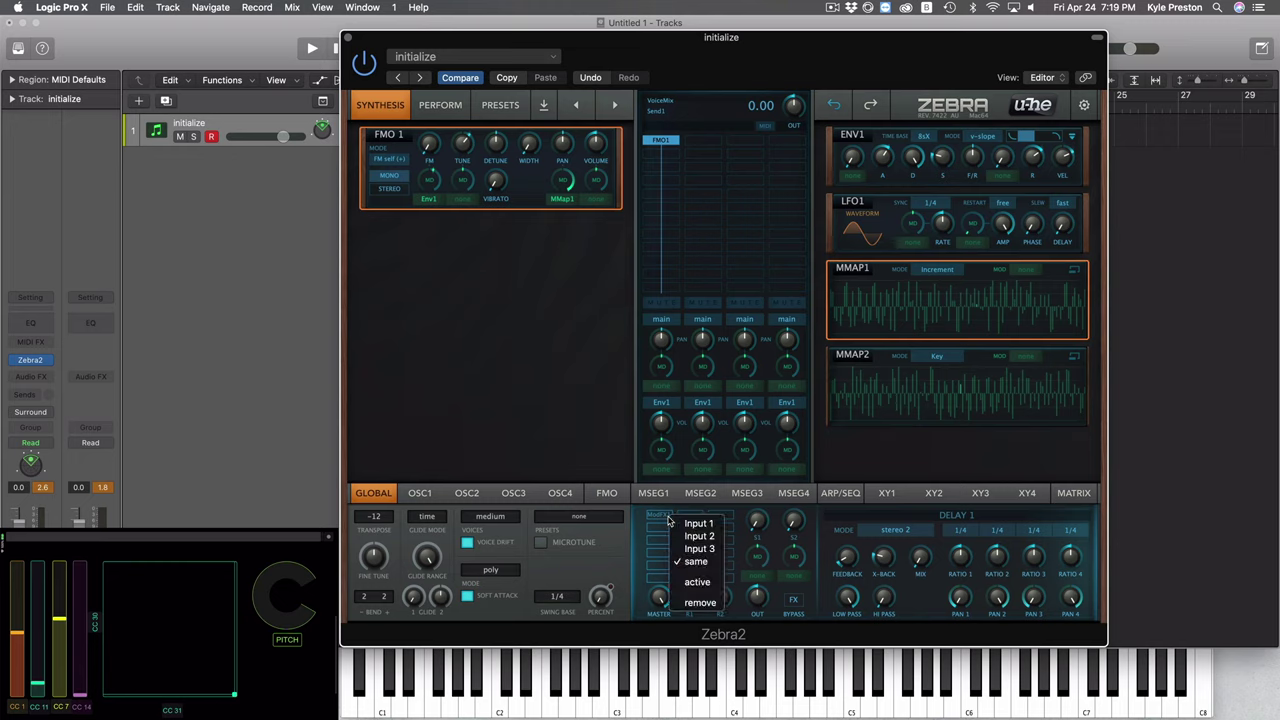
pyautogui.click(698, 601)
pyautogui.click(663, 517)
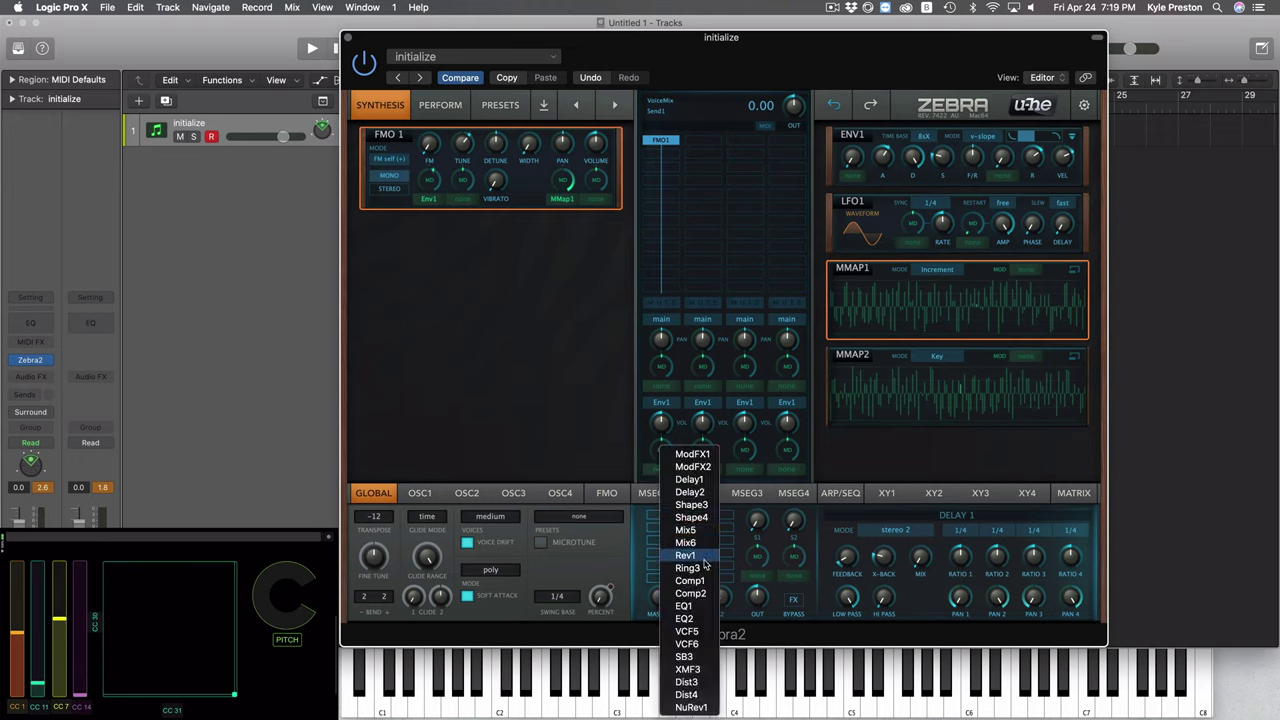
pyautogui.click(690, 606)
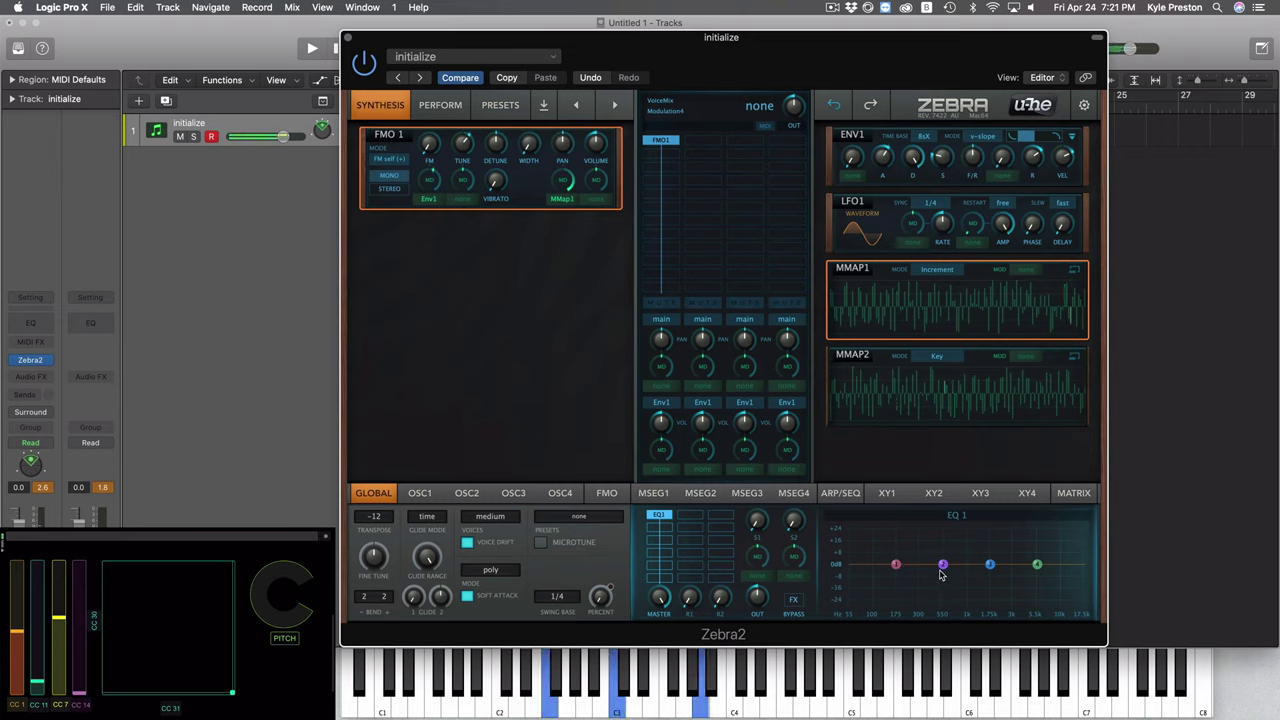
# Pull EQ 1's second band down and lower in frequency, and adjust the high band's gain
pyautogui.moveTo(943, 568); pyautogui.dragTo(897, 575)
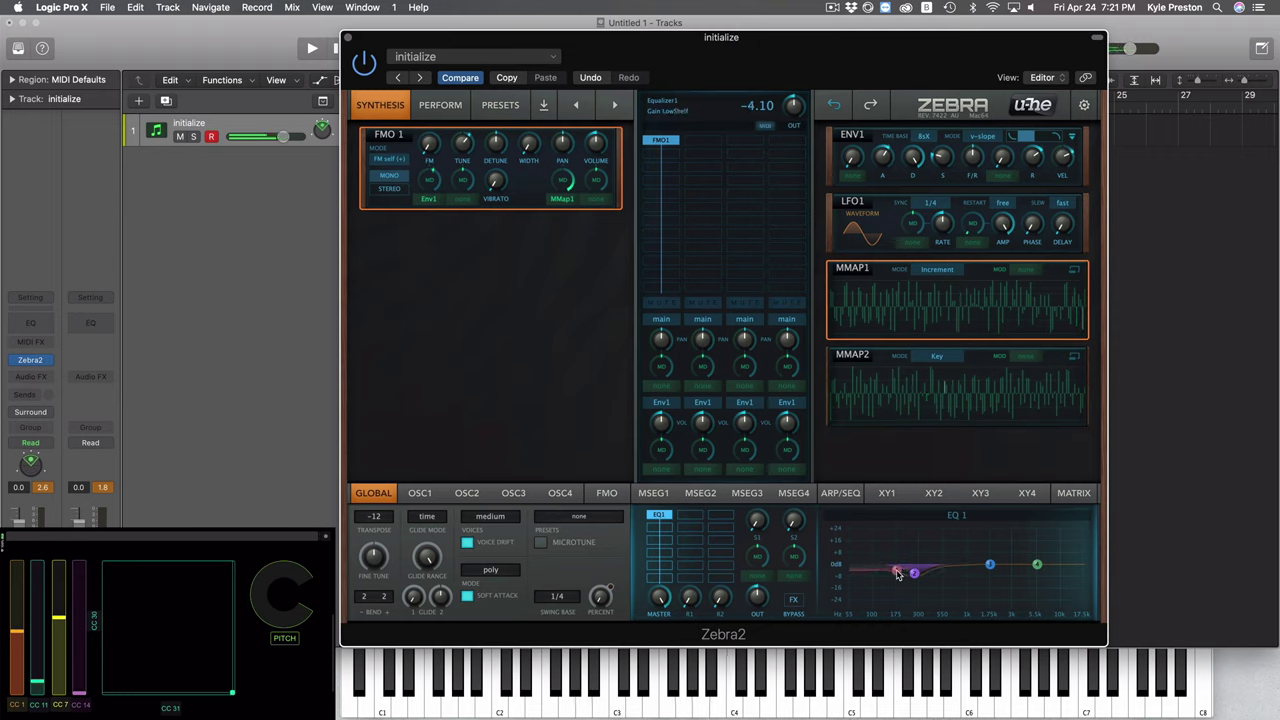
pyautogui.moveTo(1037, 567)
pyautogui.mouseDown()
pyautogui.moveTo(1020, 530)
pyautogui.moveTo(974, 532)
pyautogui.moveTo(1018, 550)
pyautogui.moveTo(1012, 568)
pyautogui.mouseUp()
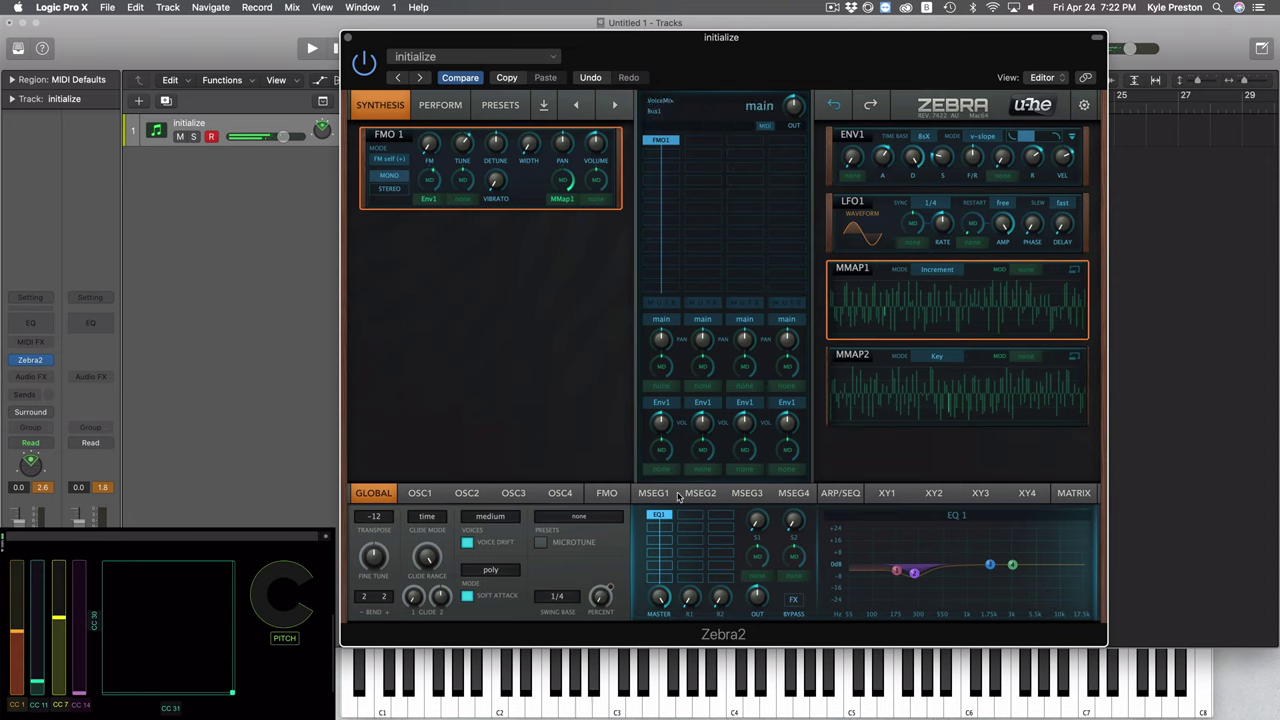
# Add Delay1 to an empty effects slot and increase its cross-feedback
pyautogui.click(661, 531)
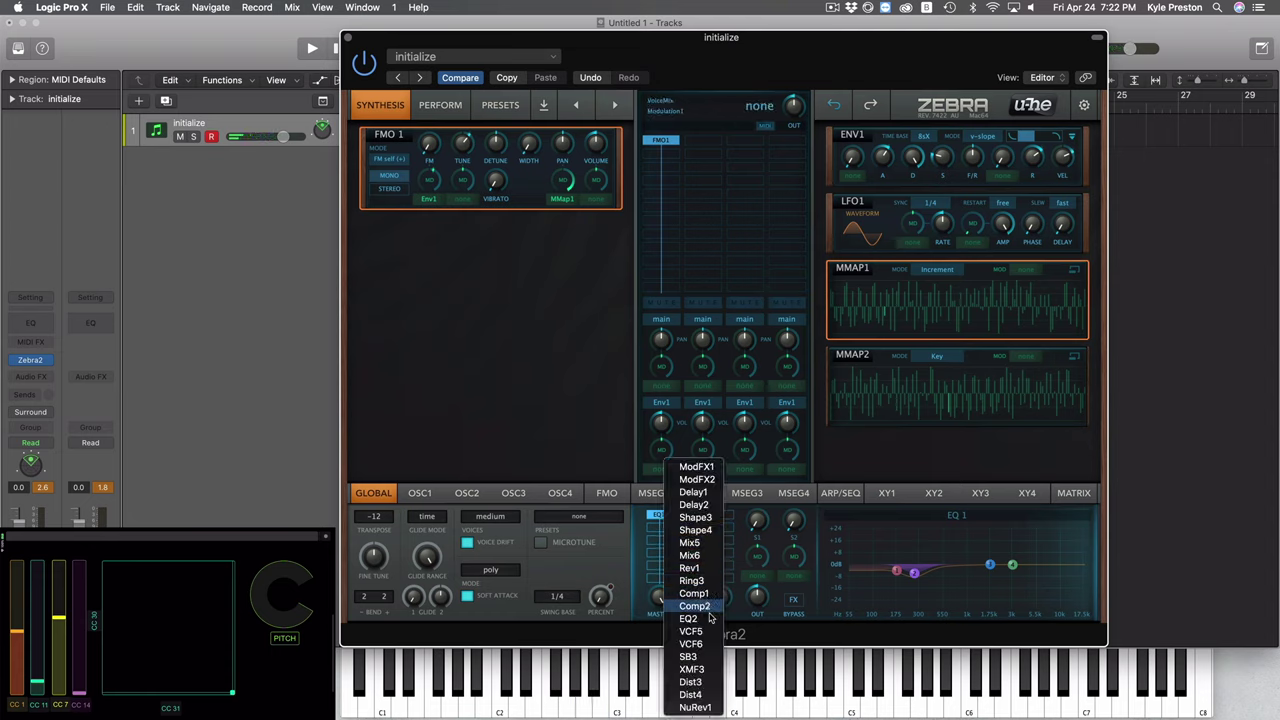
pyautogui.click(693, 492)
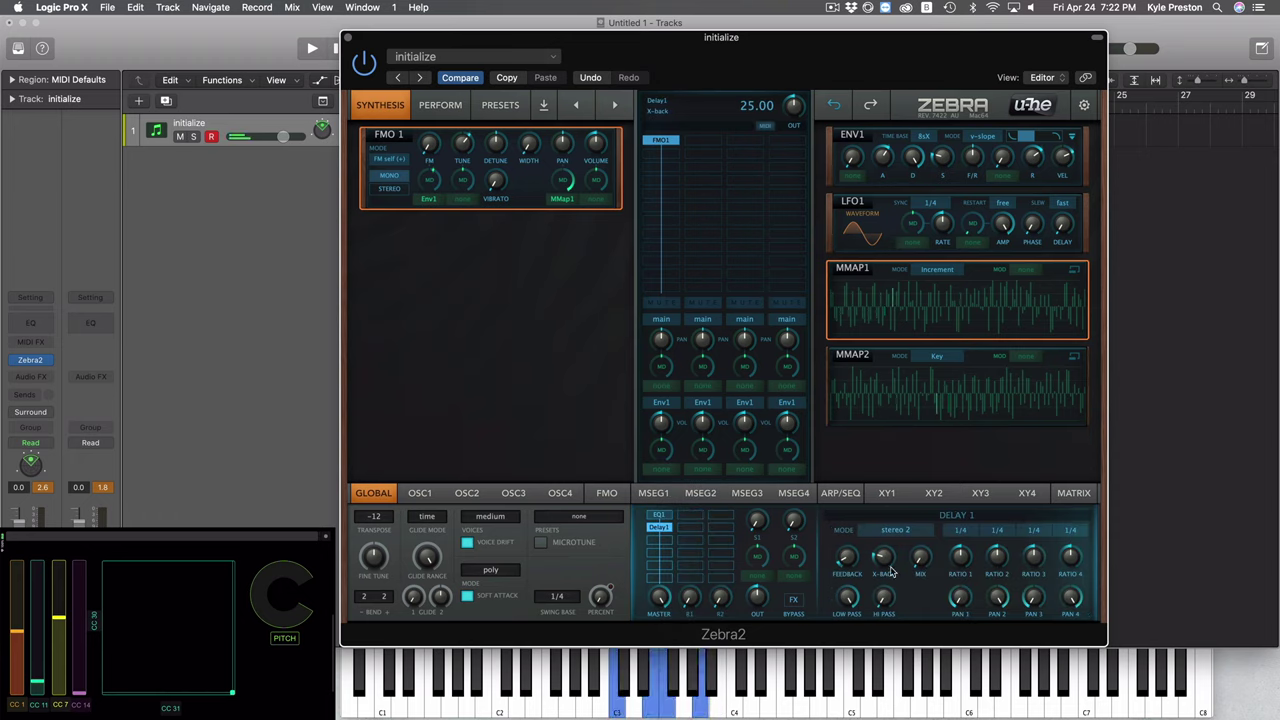
pyautogui.moveTo(884, 561); pyautogui.dragTo(921, 502)
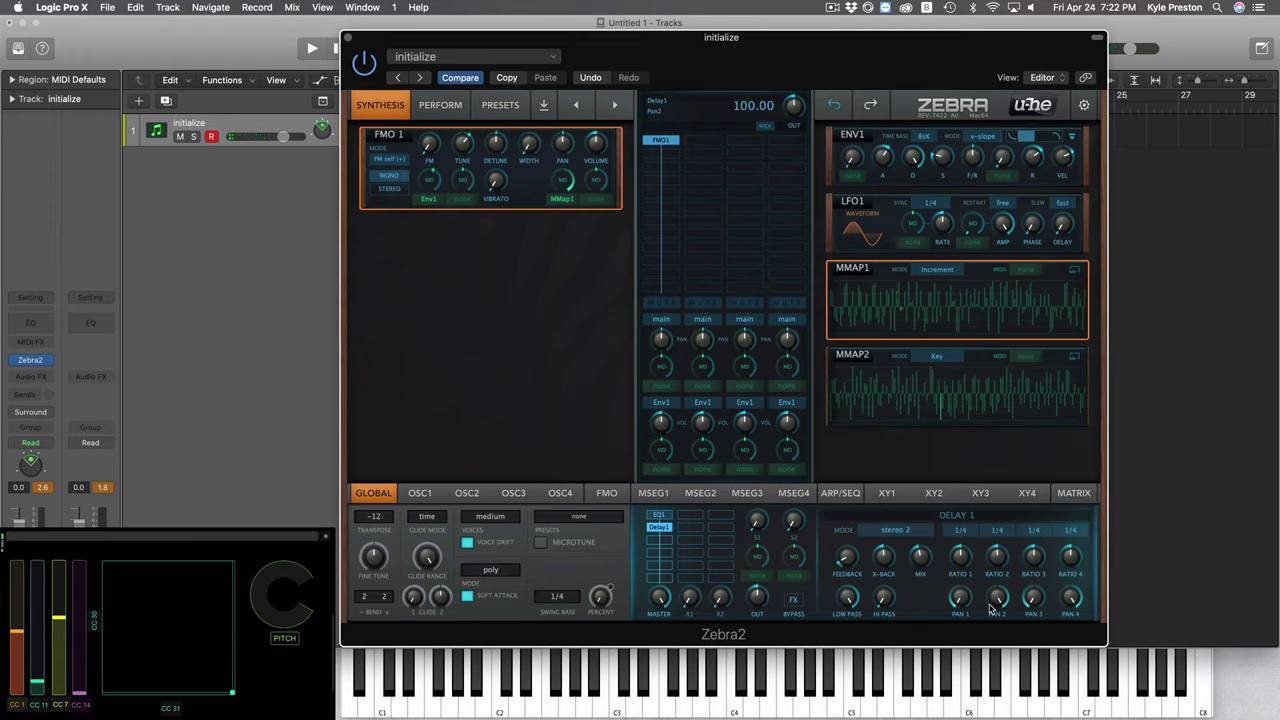
# Set Delay1 ratio 1 to 1/8 and ratio 4 to 1/2; set FMO1's MMap1 depth to 60 and pan depth to 56
pyautogui.click(963, 533)
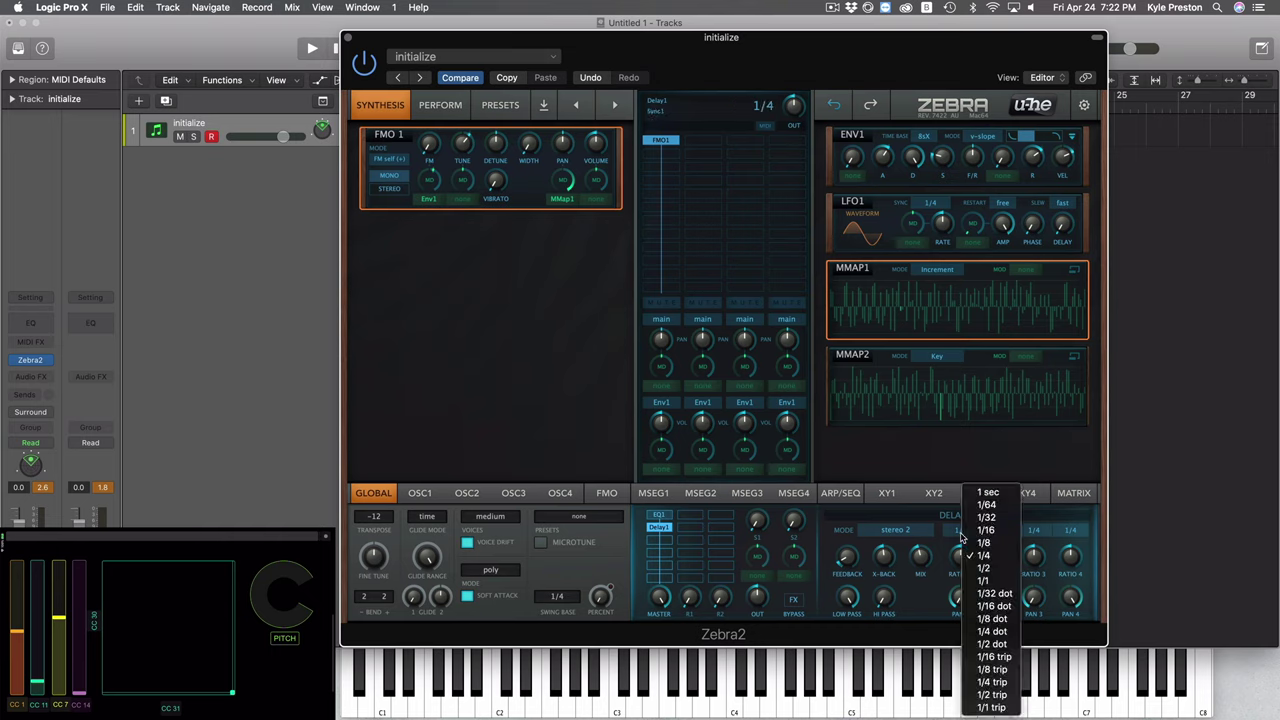
pyautogui.click(984, 542)
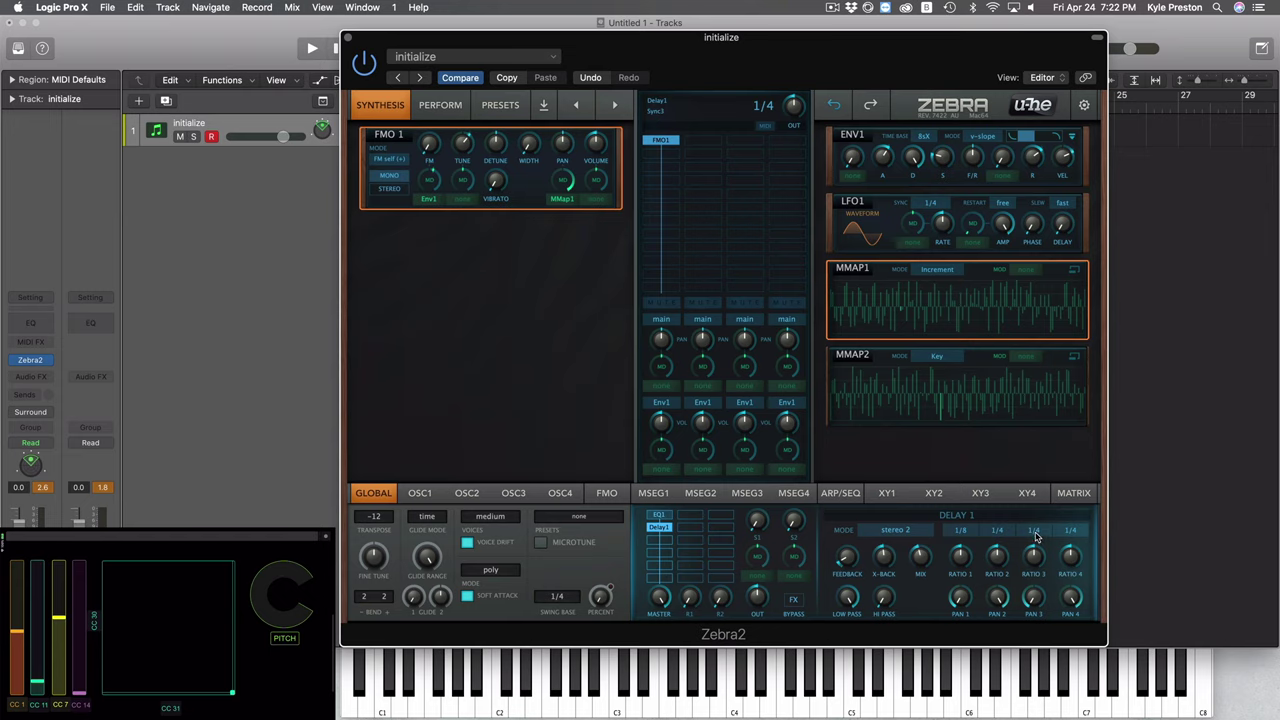
pyautogui.click(1068, 538)
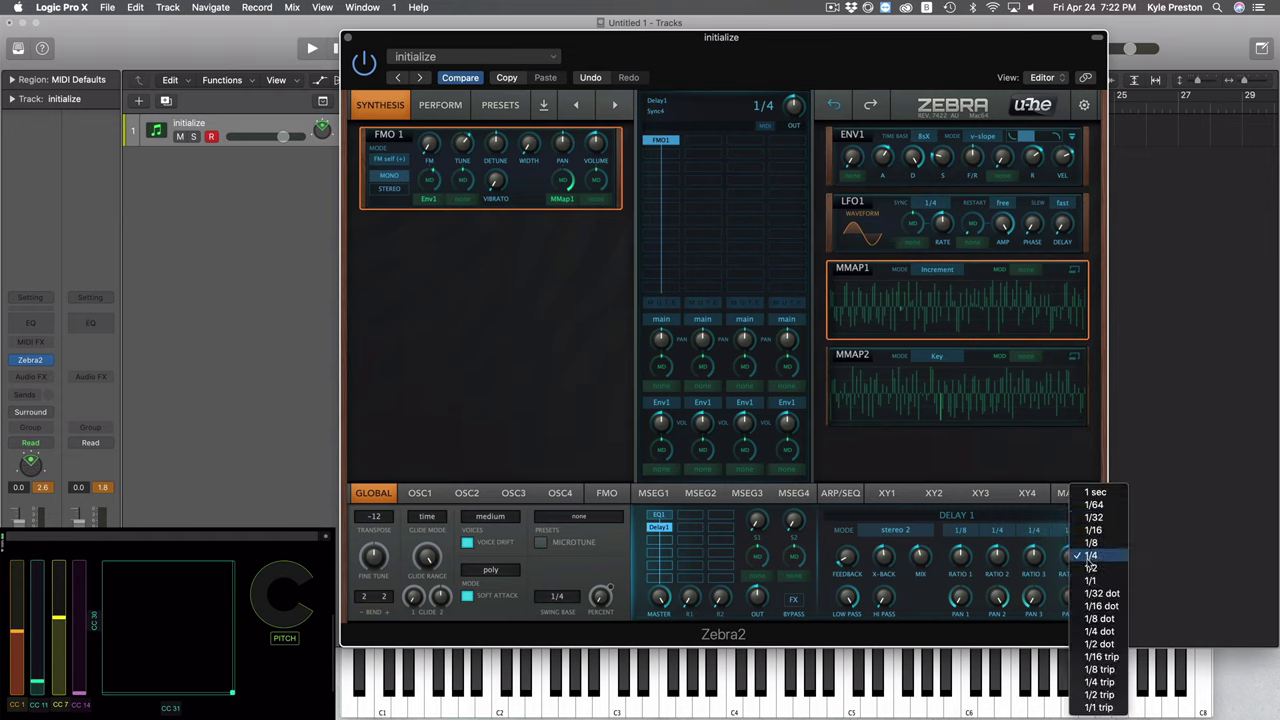
pyautogui.click(1091, 568)
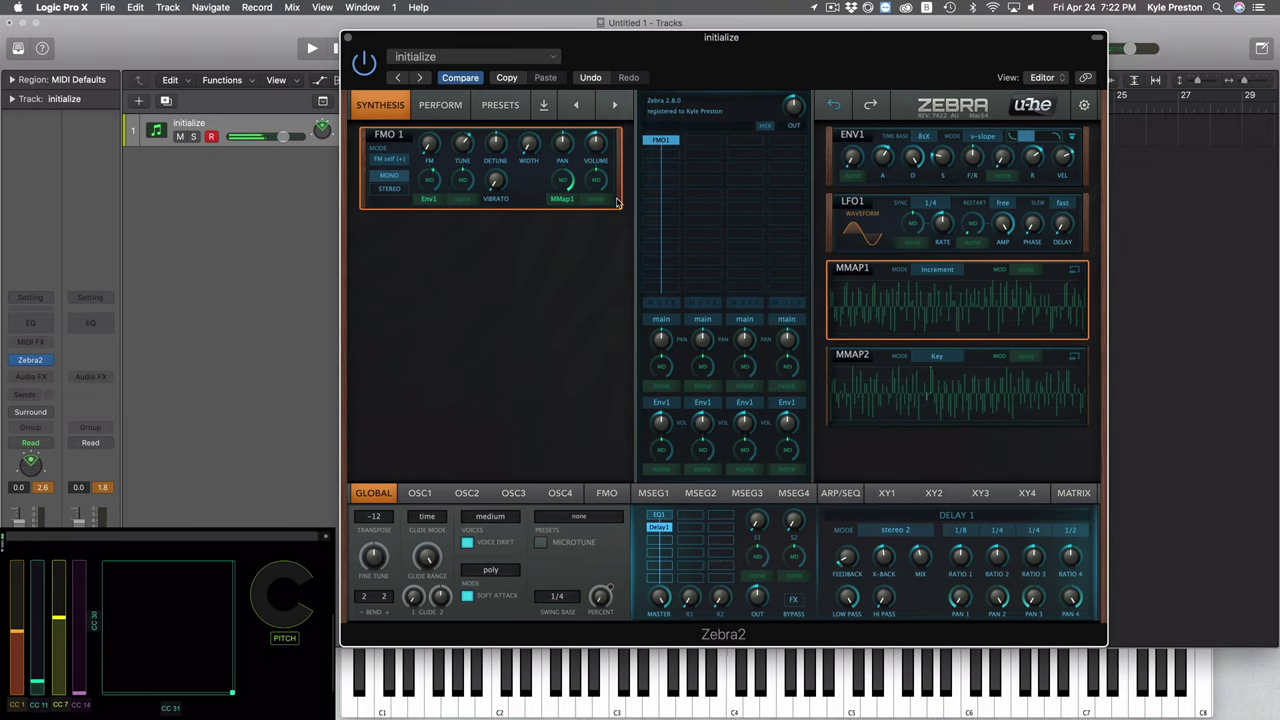
pyautogui.moveTo(560, 186)
pyautogui.mouseDown()
pyautogui.moveTo(547, 222)
pyautogui.moveTo(554, 200)
pyautogui.mouseUp()
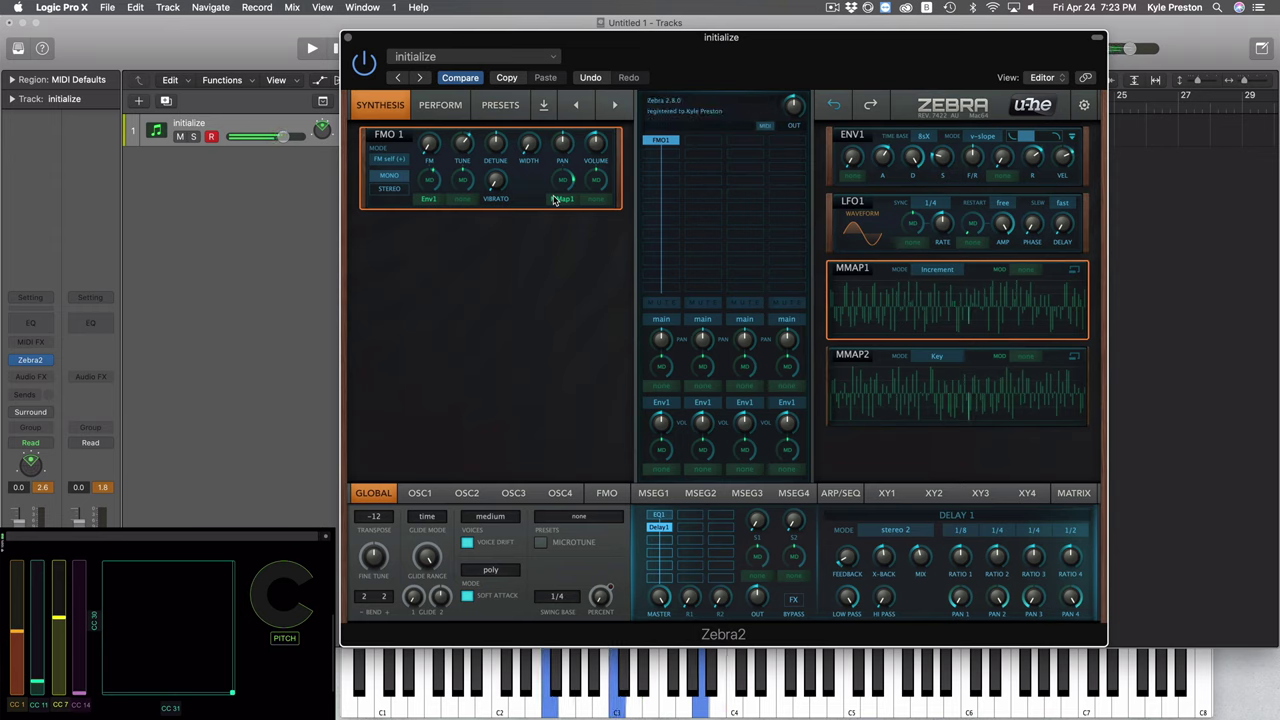
pyautogui.moveTo(554, 200)
pyautogui.mouseDown()
pyautogui.moveTo(563, 188)
pyautogui.moveTo(560, 200)
pyautogui.mouseUp()
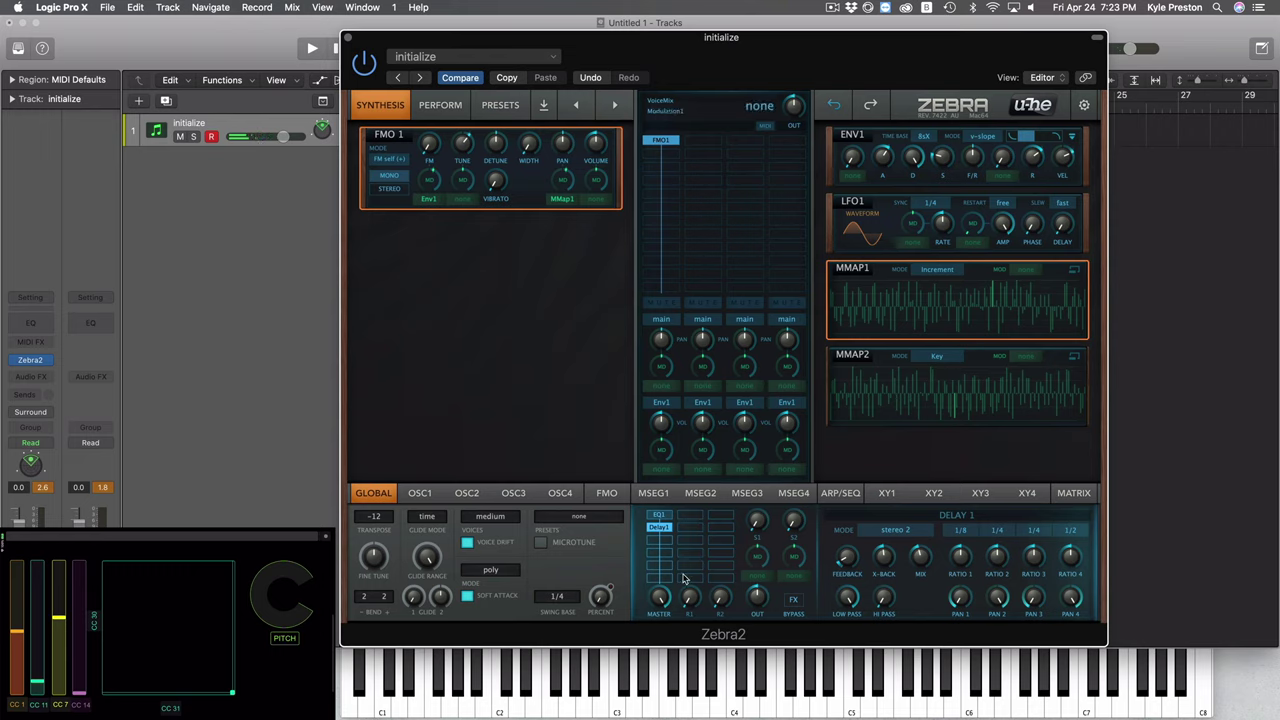
# Add Rev1 after Delay1, raise the reverb feedback, and adjust FMO1's volume
pyautogui.click(652, 549)
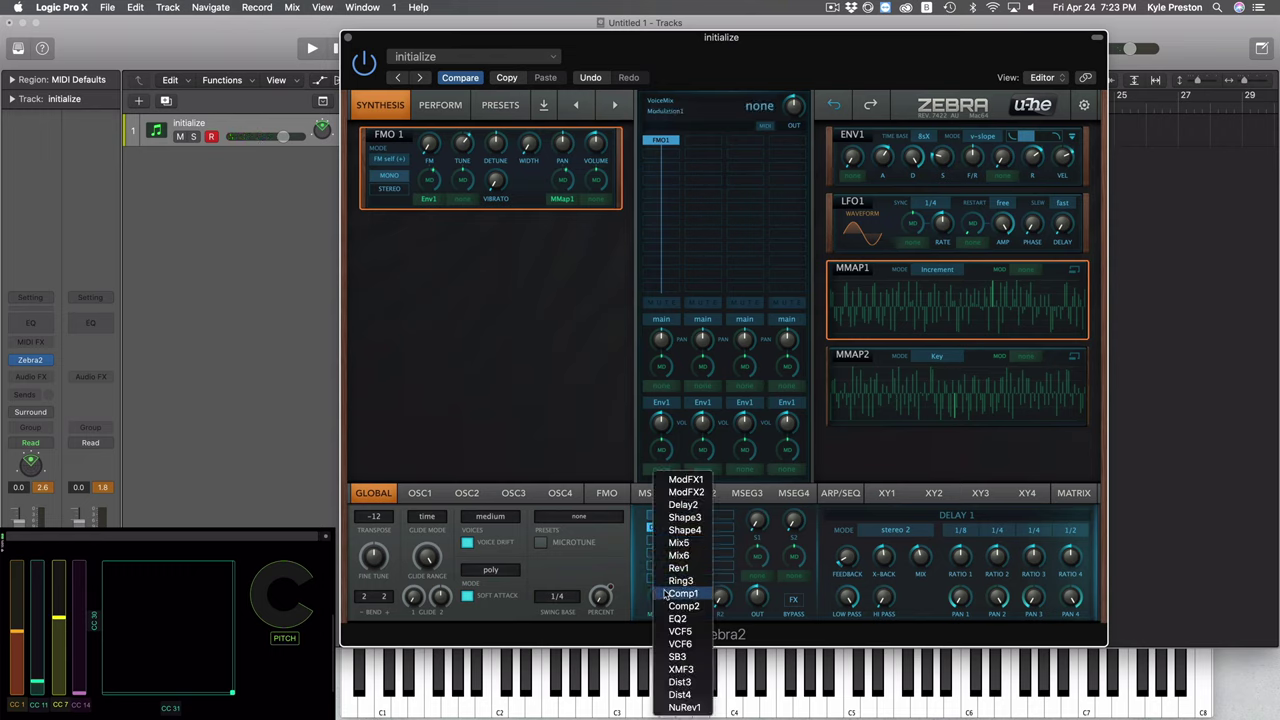
pyautogui.click(679, 568)
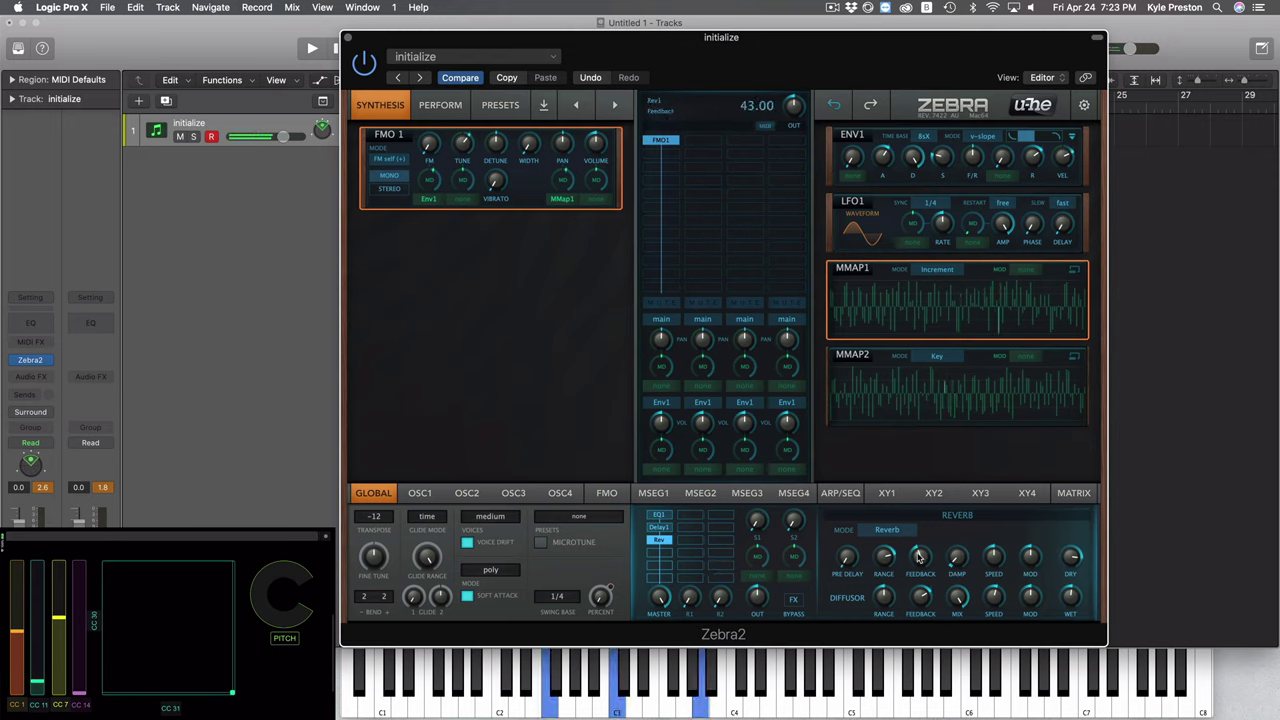
pyautogui.moveTo(918, 553); pyautogui.dragTo(921, 526)
pyautogui.moveTo(597, 145); pyautogui.dragTo(595, 123)
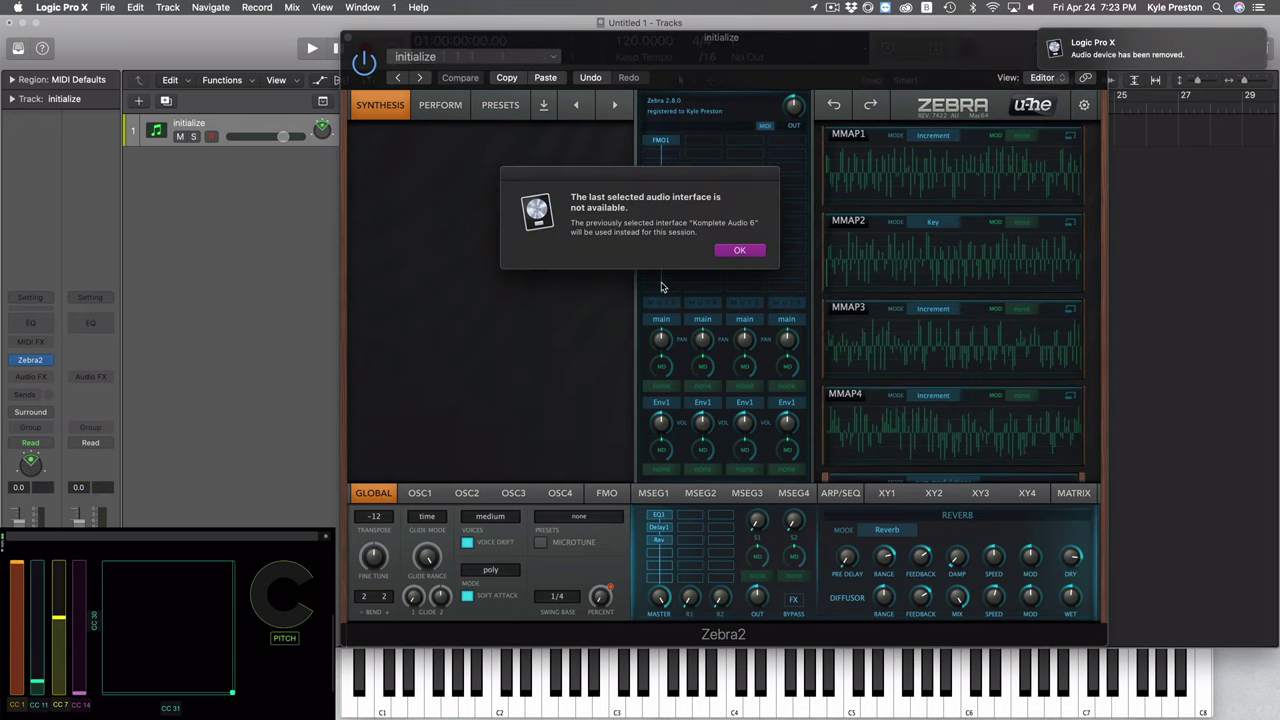
# Dismiss the unavailable audio interface warning and open Logic's Audio preferences
pyautogui.click(736, 250)
pyautogui.click(56, 7)
pyautogui.moveTo(96, 44)
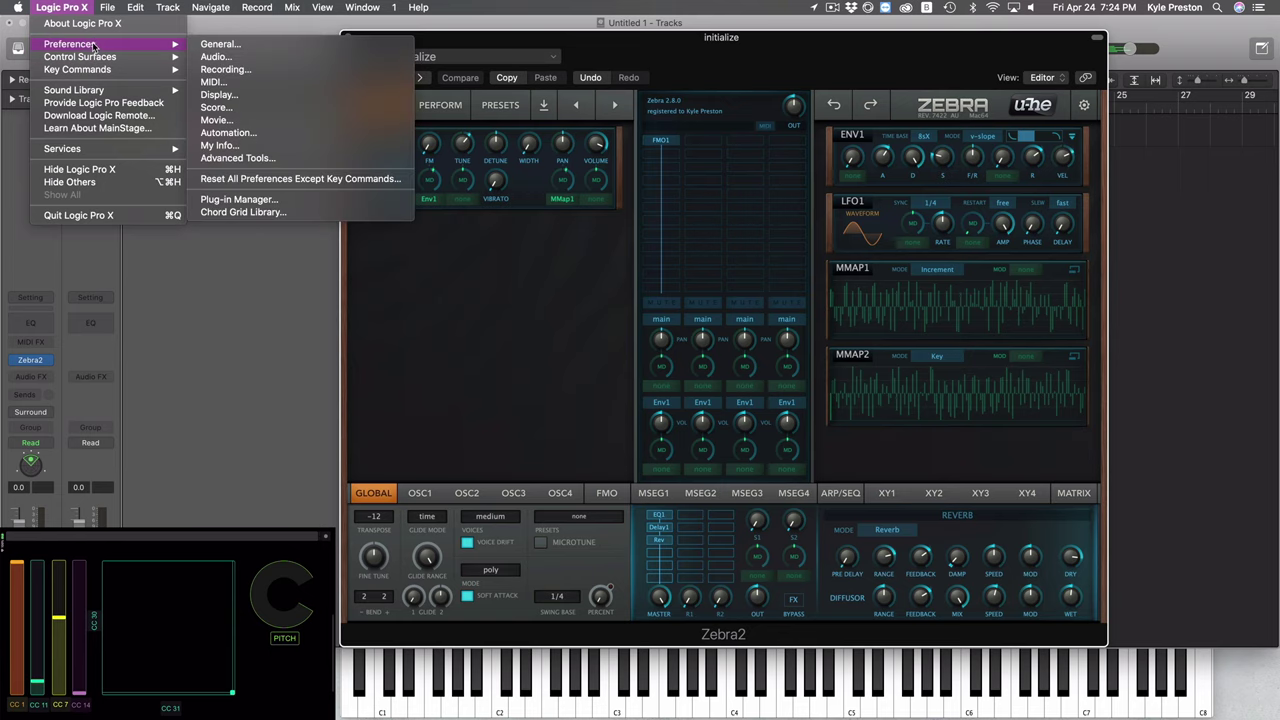
pyautogui.click(214, 57)
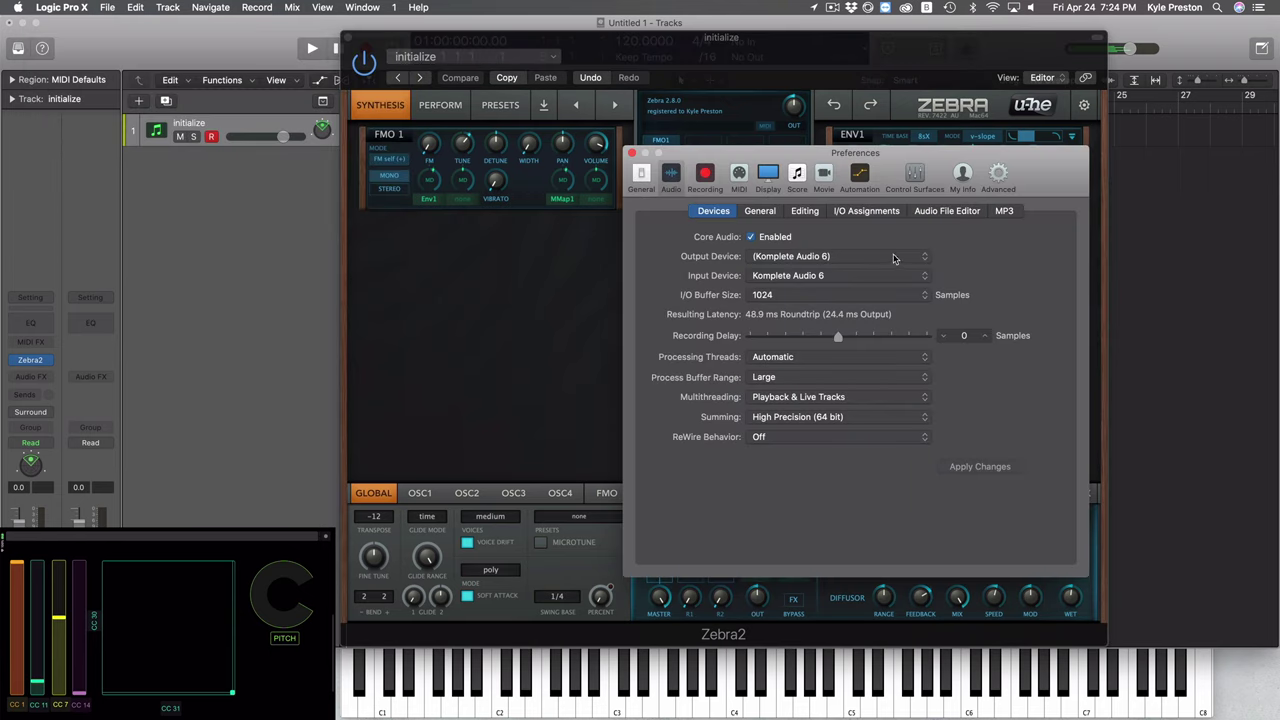
# Check the output device list, leaving the output on Komplete Audio 6
pyautogui.click(840, 256)
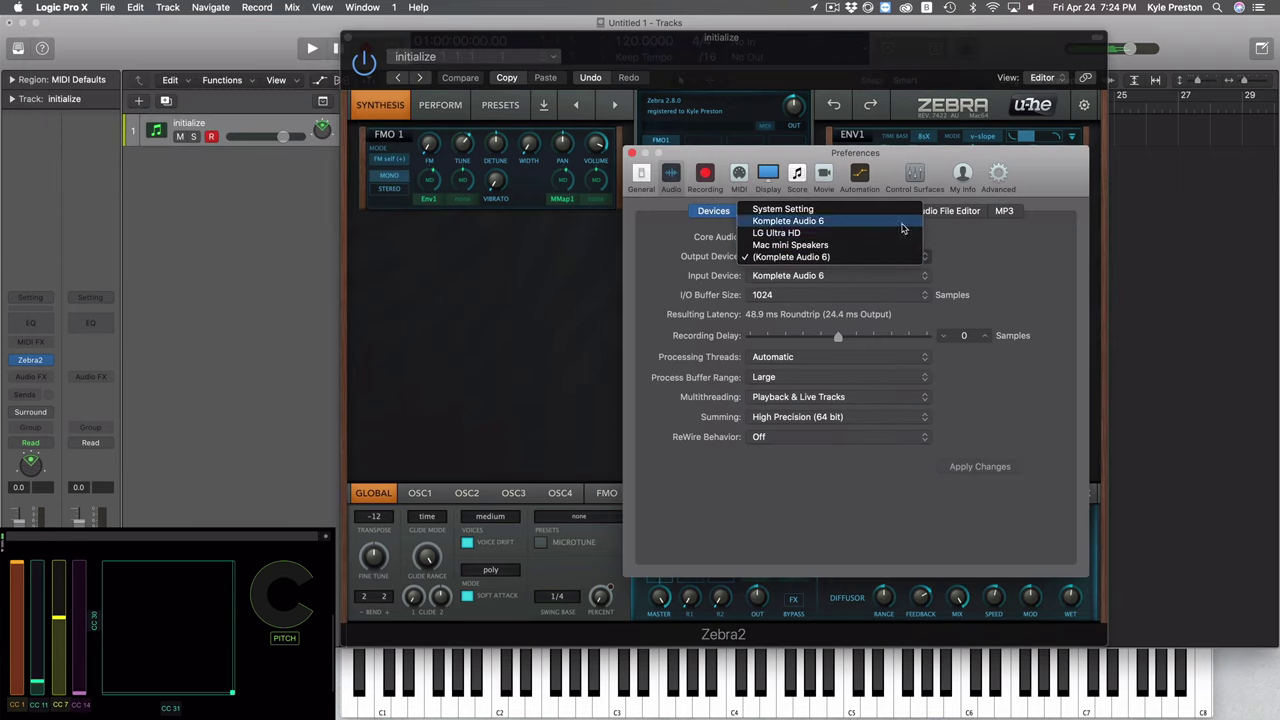
pyautogui.click(866, 256)
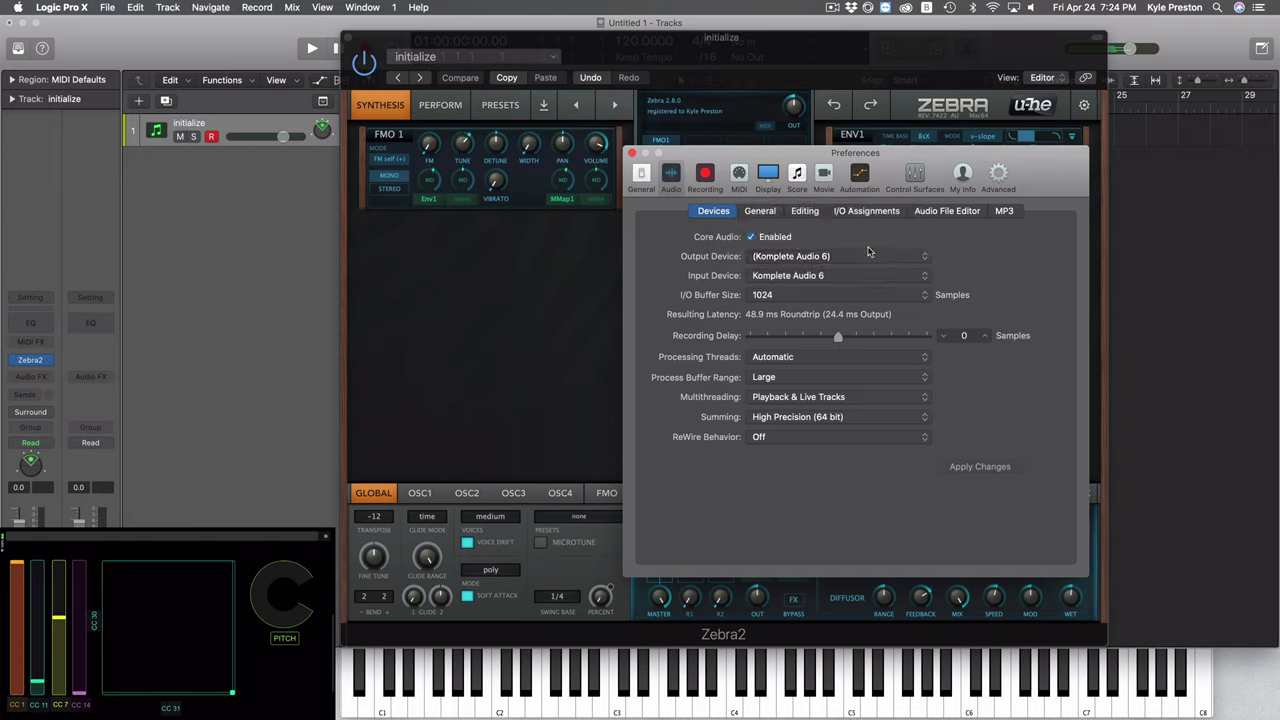
pyautogui.click(860, 256)
pyautogui.click(1000, 250)
pyautogui.click(803, 258)
pyautogui.click(660, 250)
pyautogui.click(790, 257)
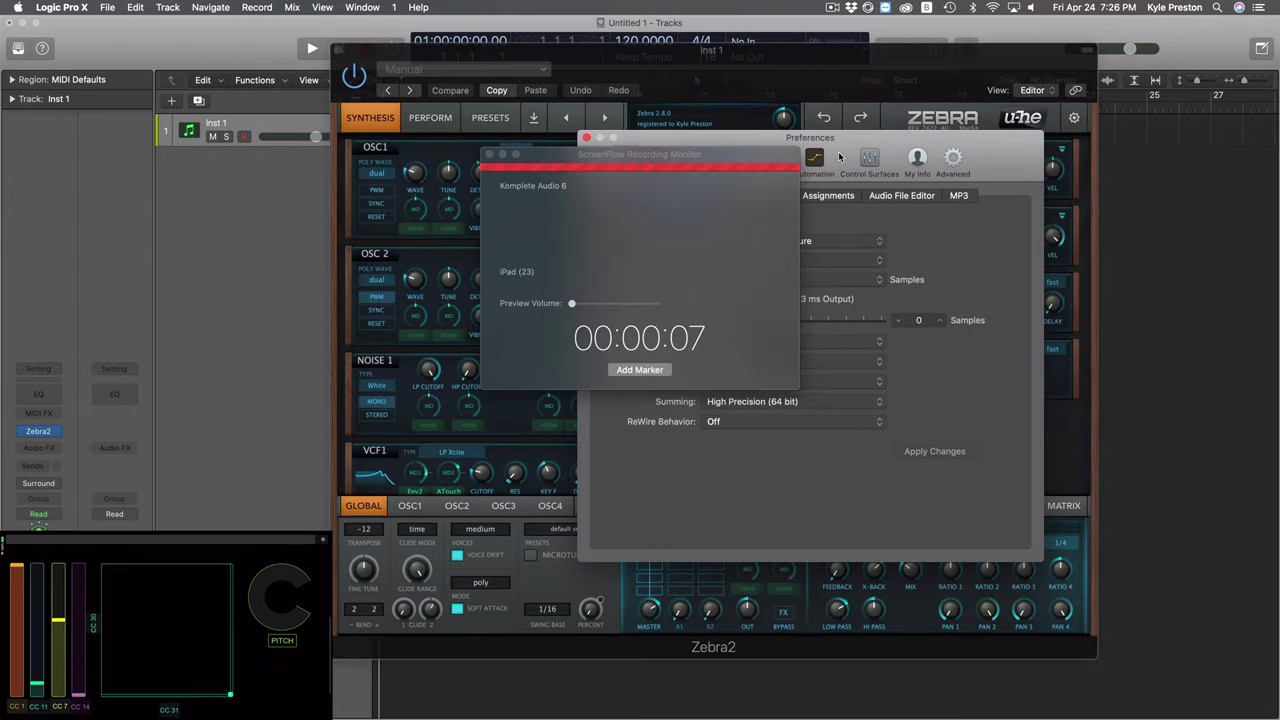
# Close the preferences, bring the Zebra2 window to the front, and reposition it slightly
pyautogui.moveTo(675, 161); pyautogui.dragTo(730, 168)
pyautogui.click(728, 52)
pyautogui.moveTo(728, 52); pyautogui.dragTo(690, 36)
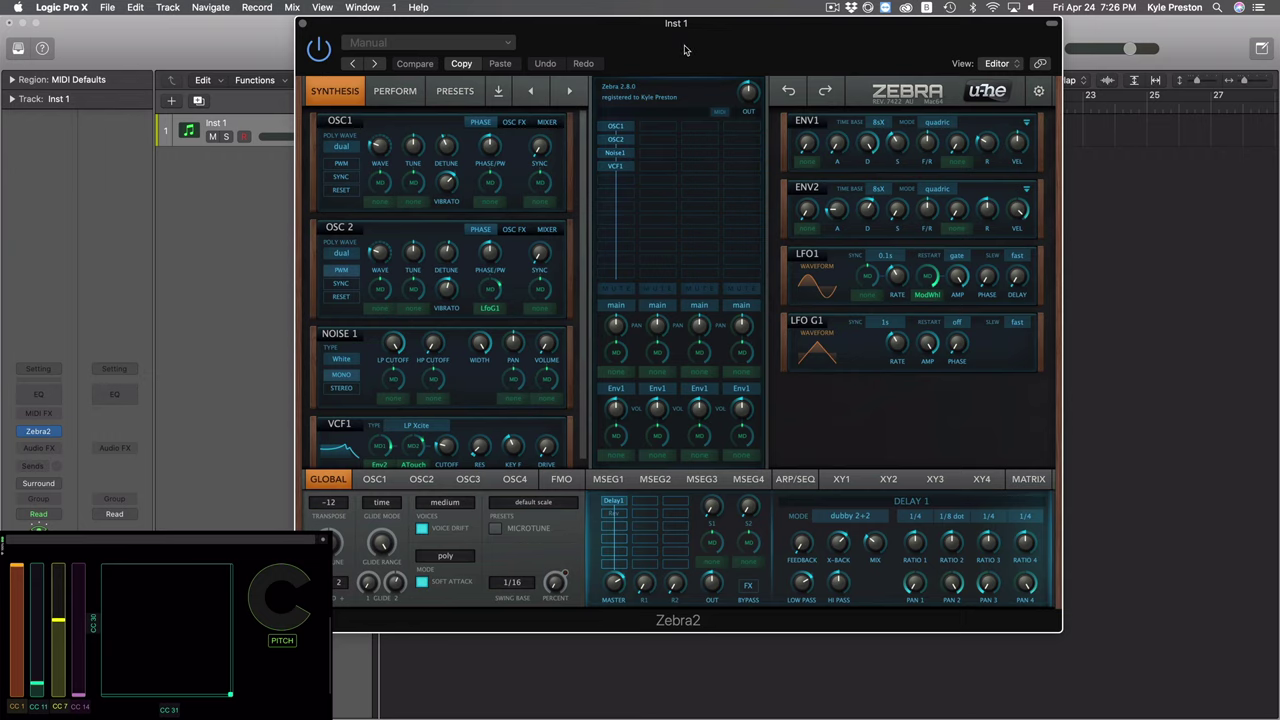
pyautogui.moveTo(662, 26); pyautogui.dragTo(677, 26)
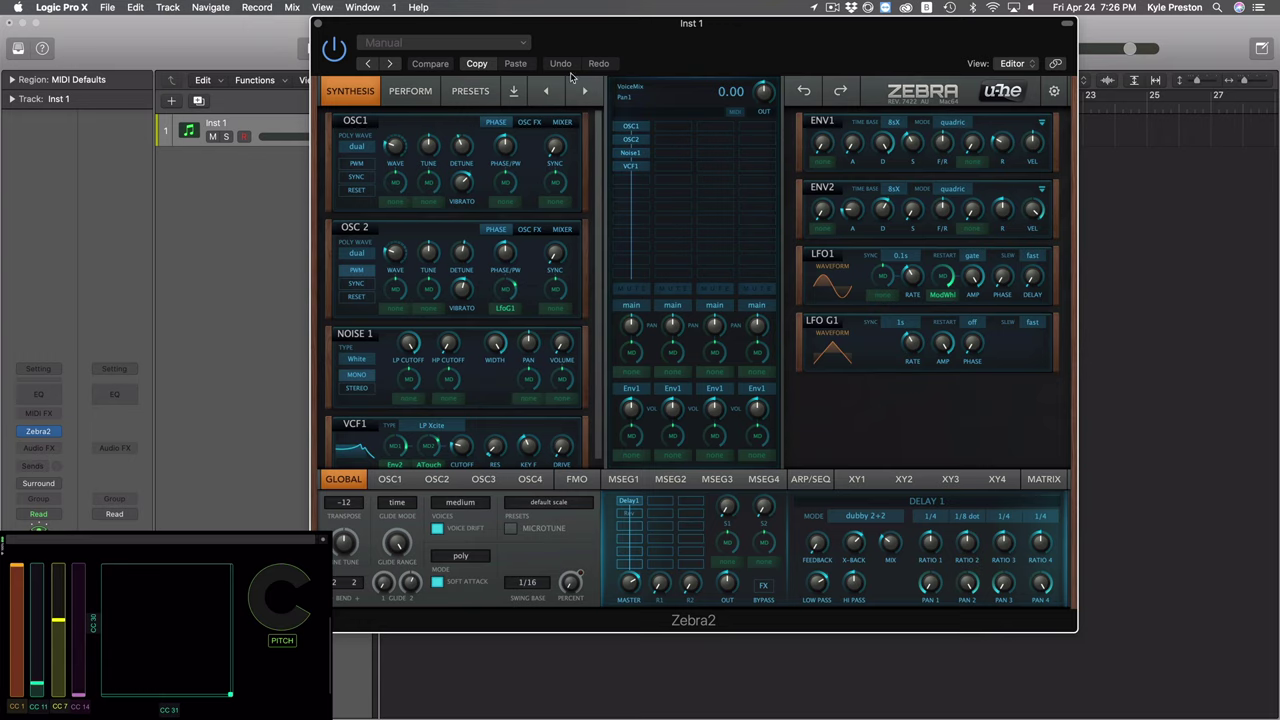
# Load the Kyle Crestfallen preset from the User folder in the preset browser
pyautogui.click(469, 92)
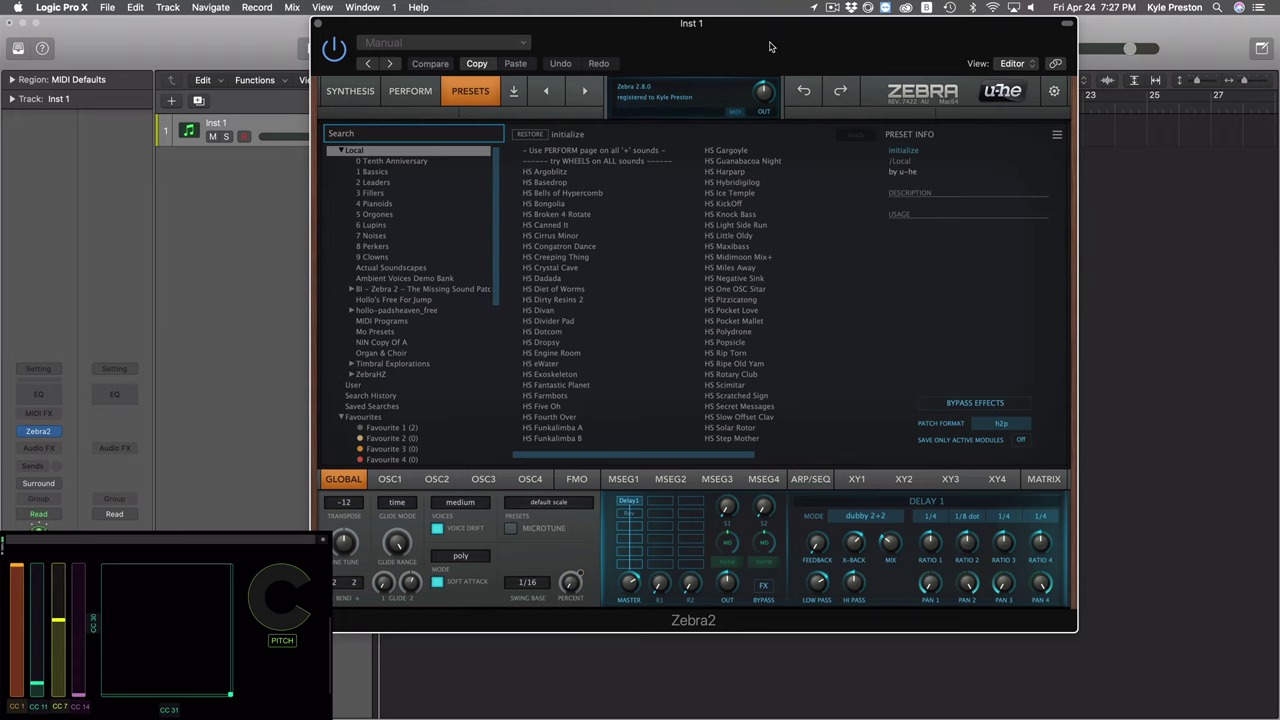
pyautogui.click(329, 95)
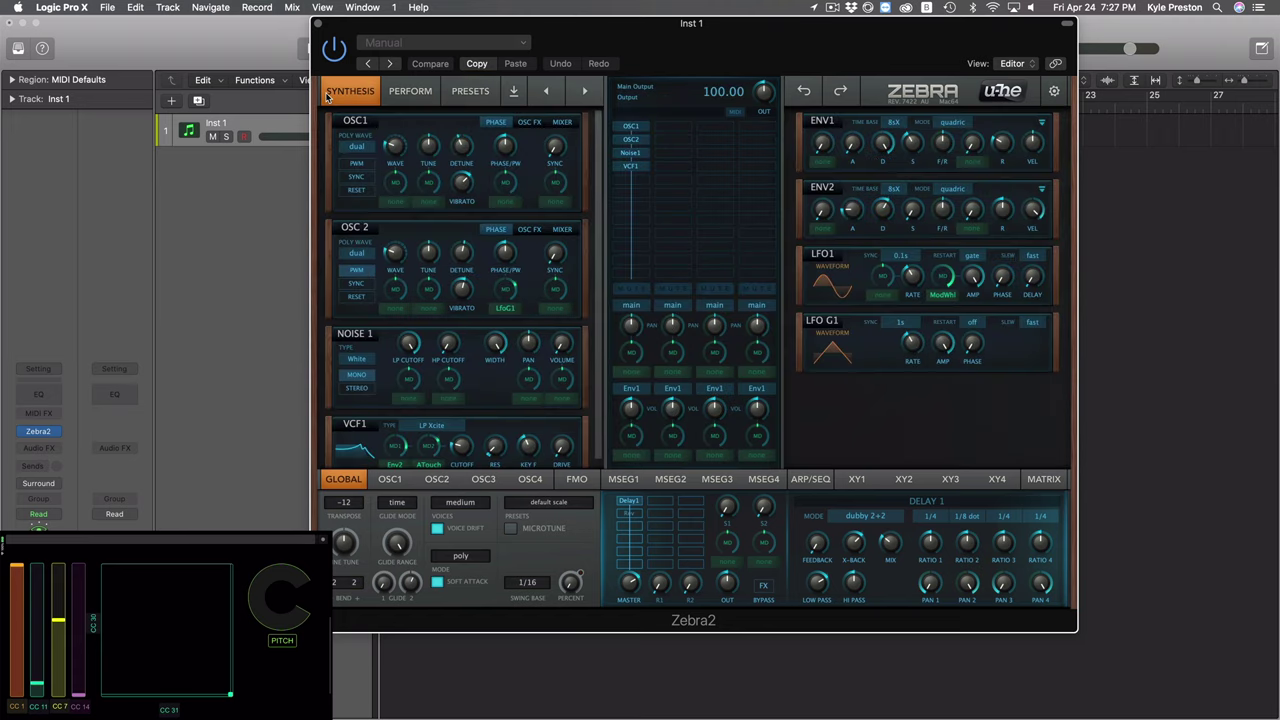
pyautogui.click(476, 92)
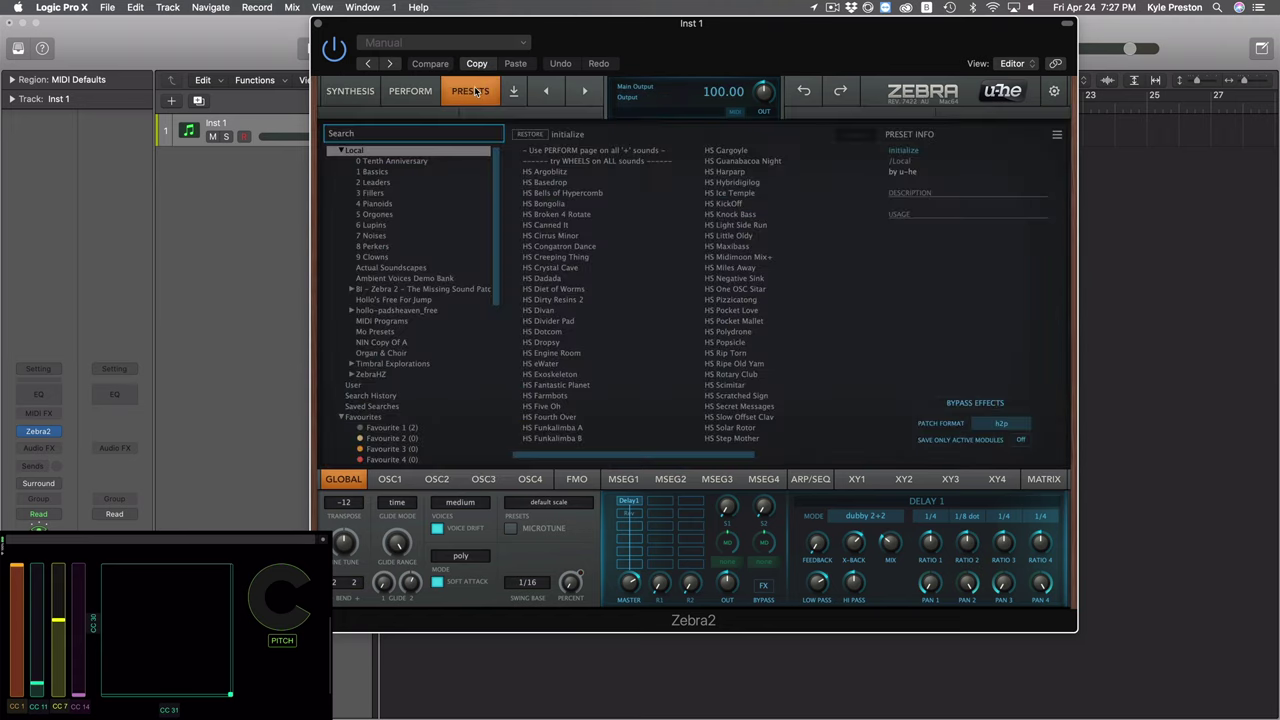
pyautogui.scroll(-5, 356, 330)
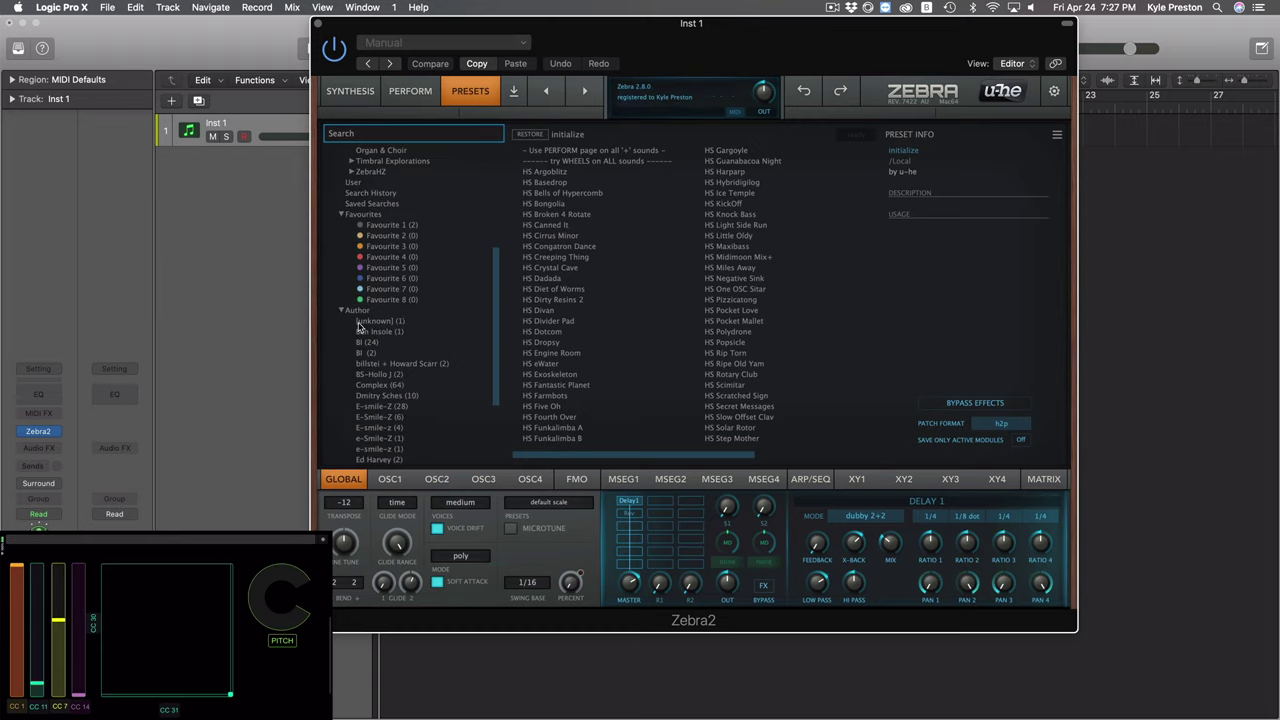
pyautogui.scroll(3, 366, 215)
pyautogui.click(356, 214)
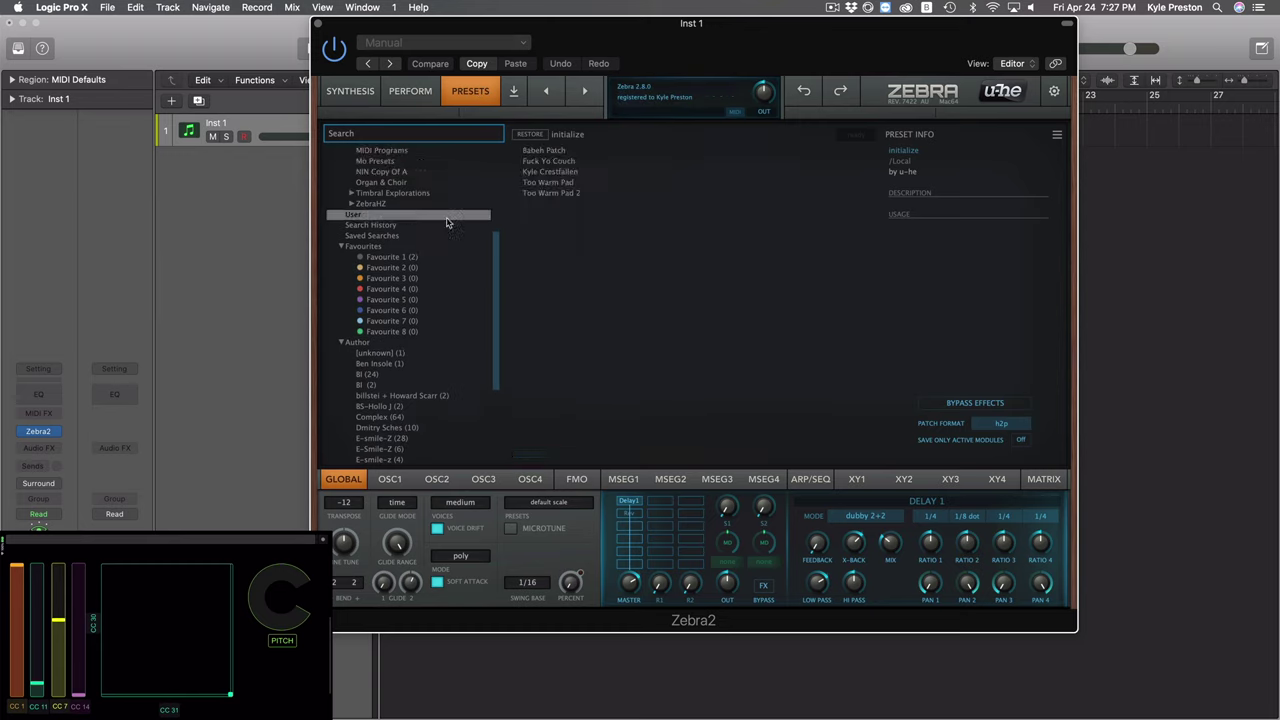
pyautogui.click(546, 172)
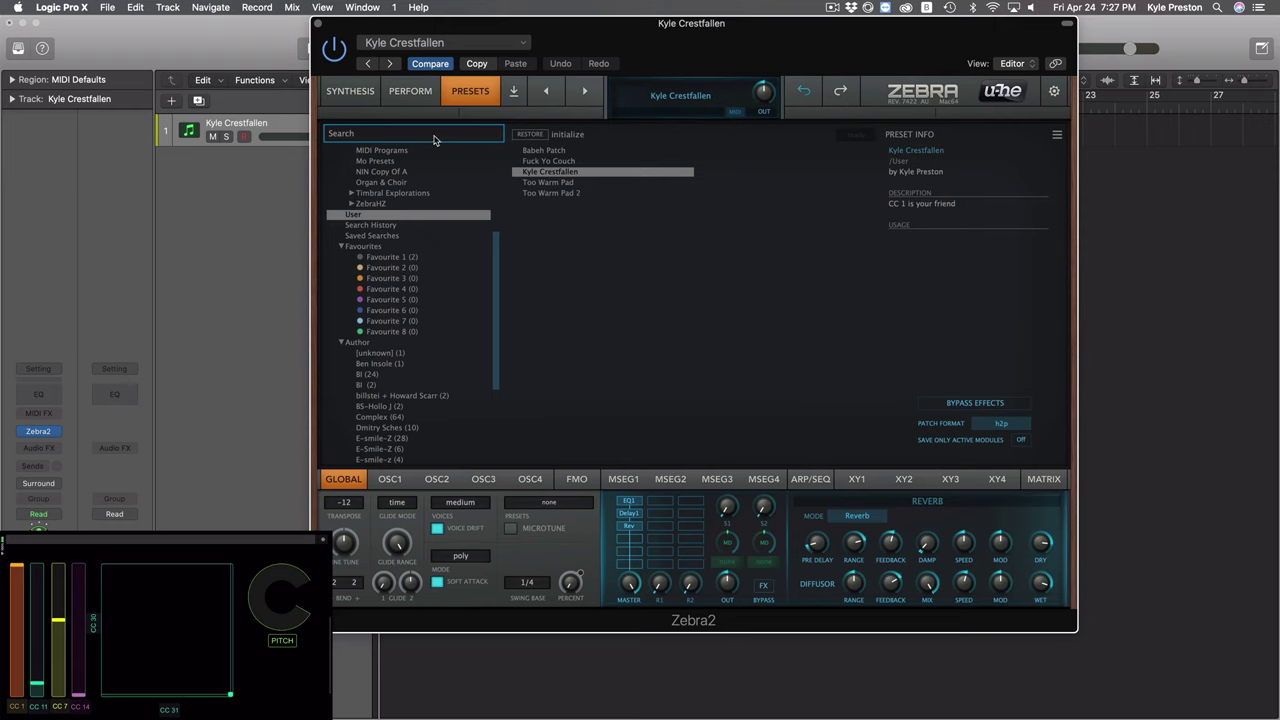
# Return to the synthesis view, check the reverb settings, then display the EQ 1 curve
pyautogui.click(370, 94)
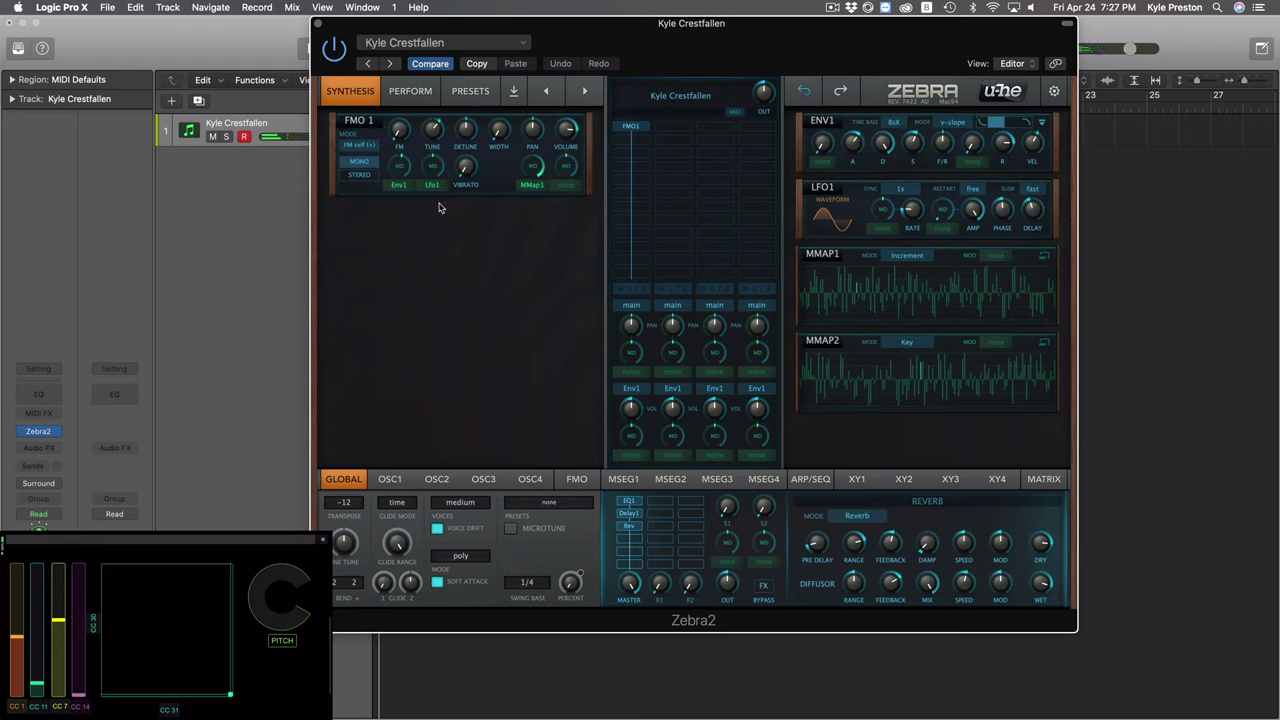
pyautogui.click(628, 526)
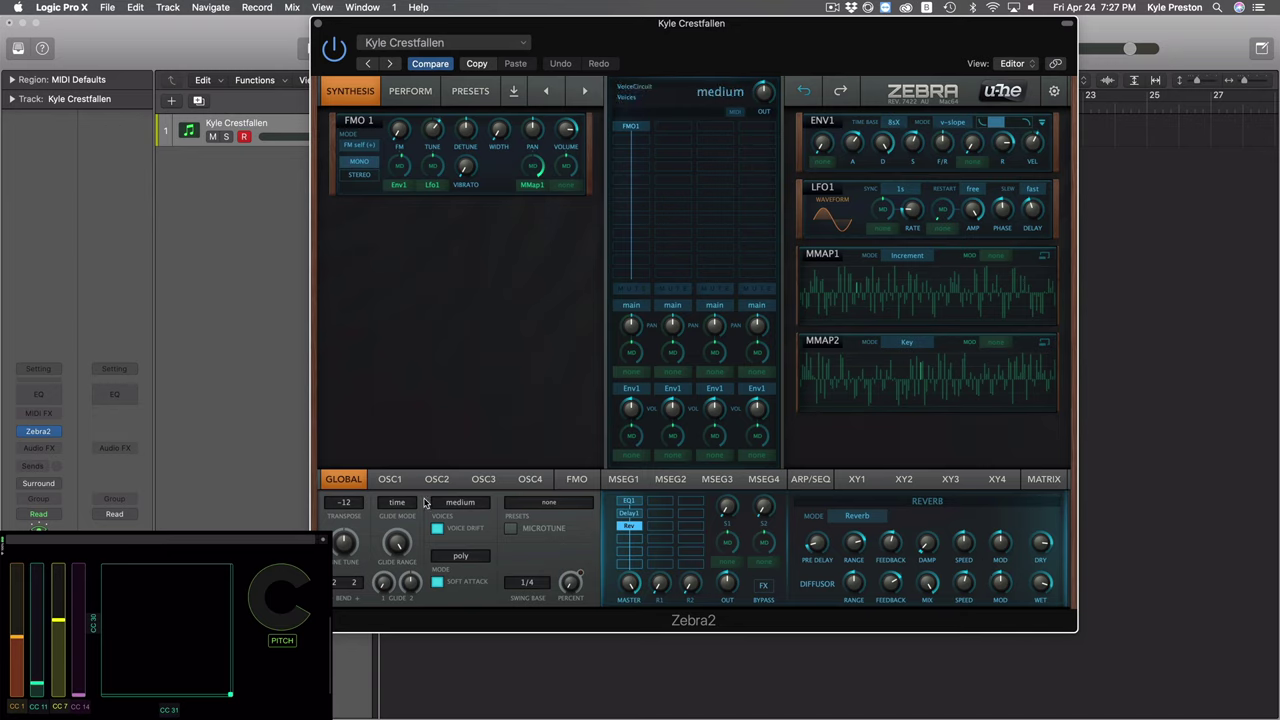
pyautogui.click(629, 501)
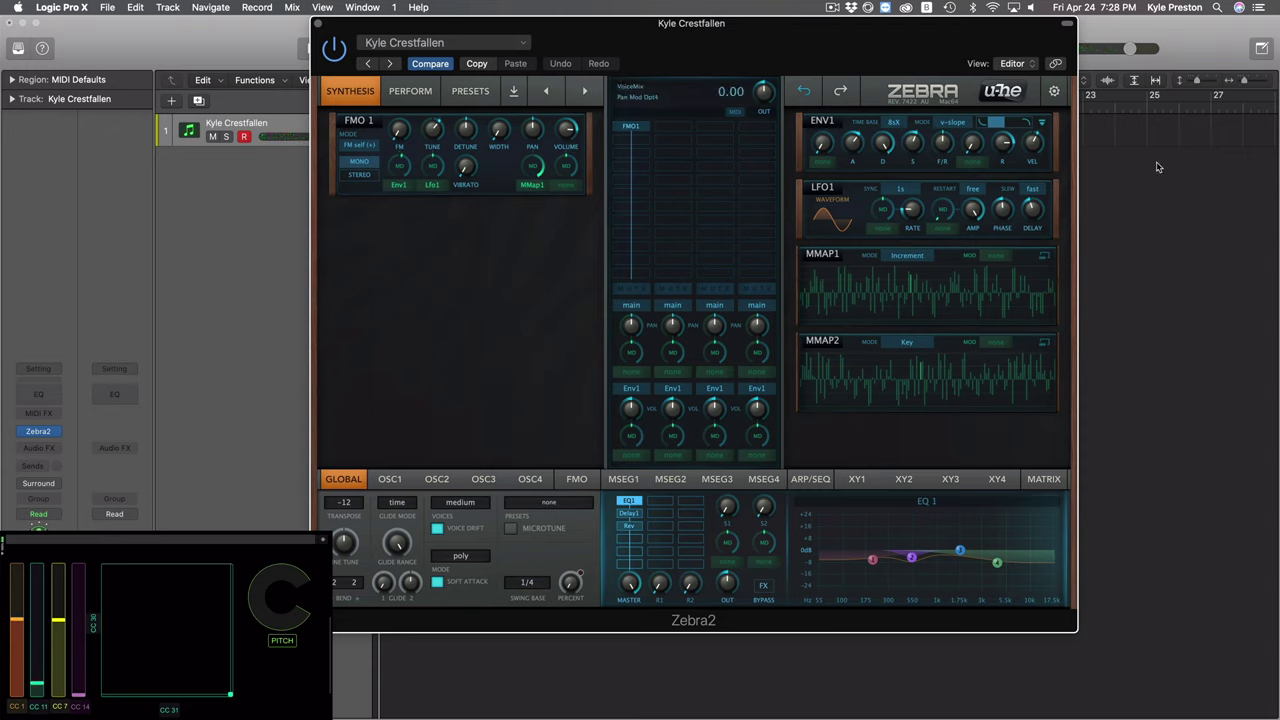
pyautogui.moveTo(793, 28); pyautogui.dragTo(818, 28)
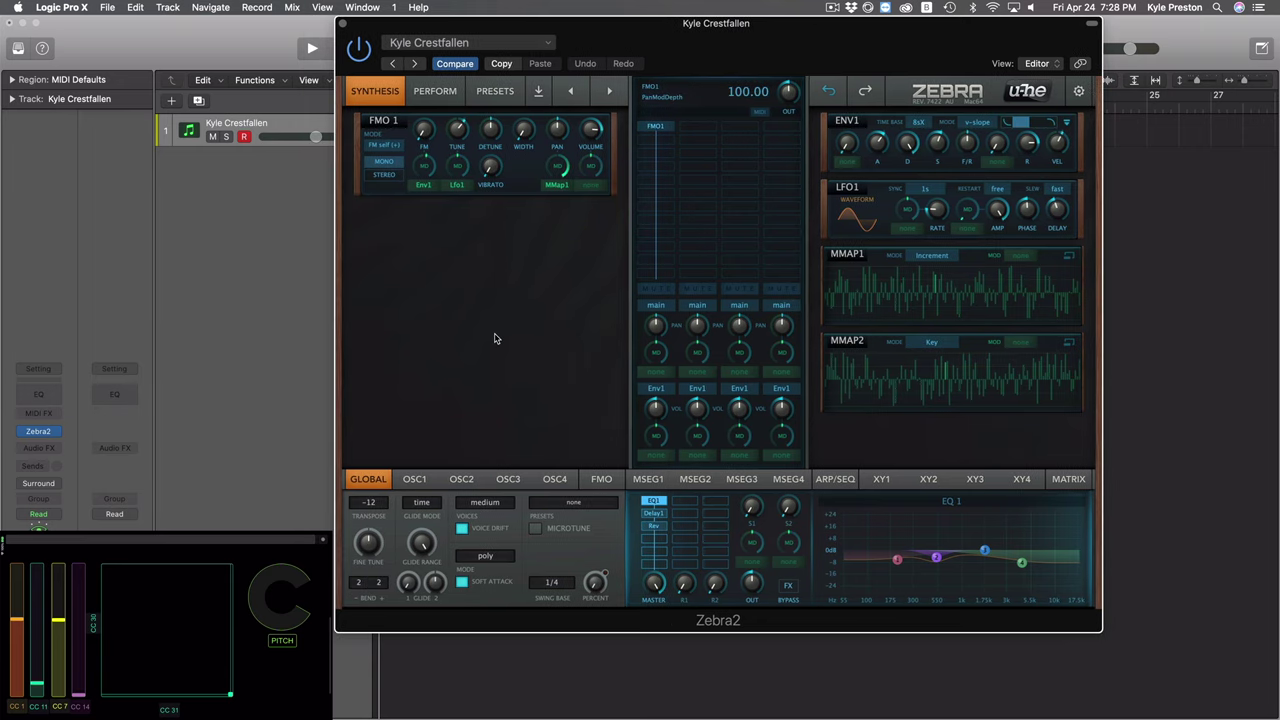